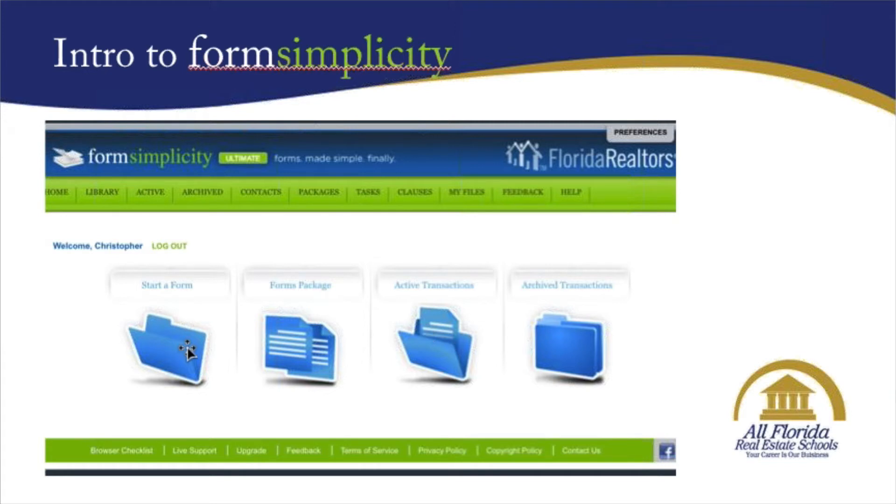
- Switch from the slides to Safari and log out of the Form Simplicity account
key("Down")
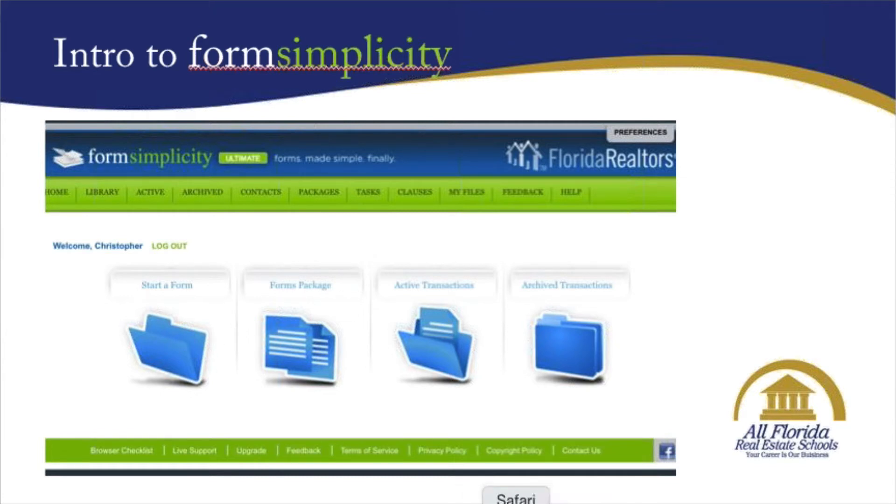
left_click(509, 503)
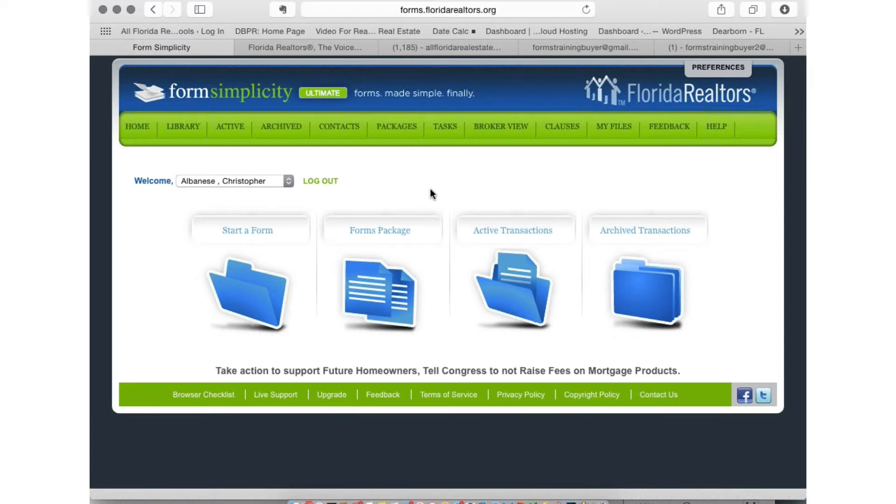
left_click(318, 182)
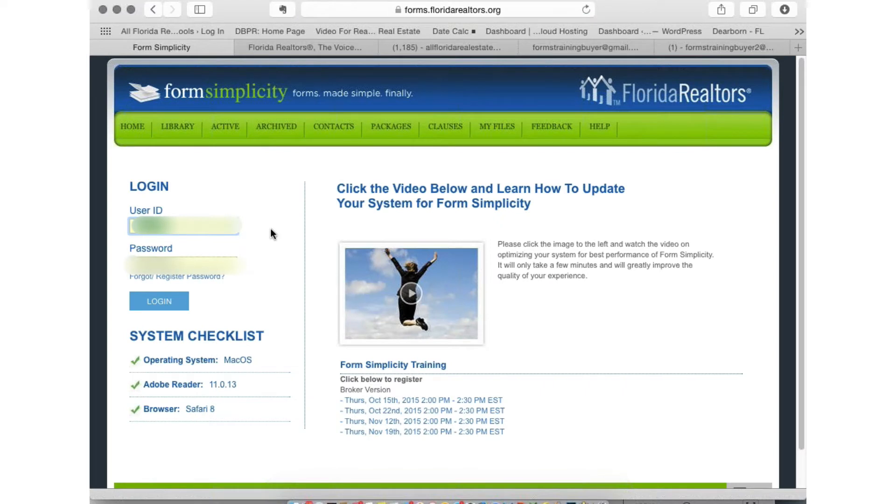
- Log back in to Form Simplicity with the user ID and password already filled in
left_click(270, 228)
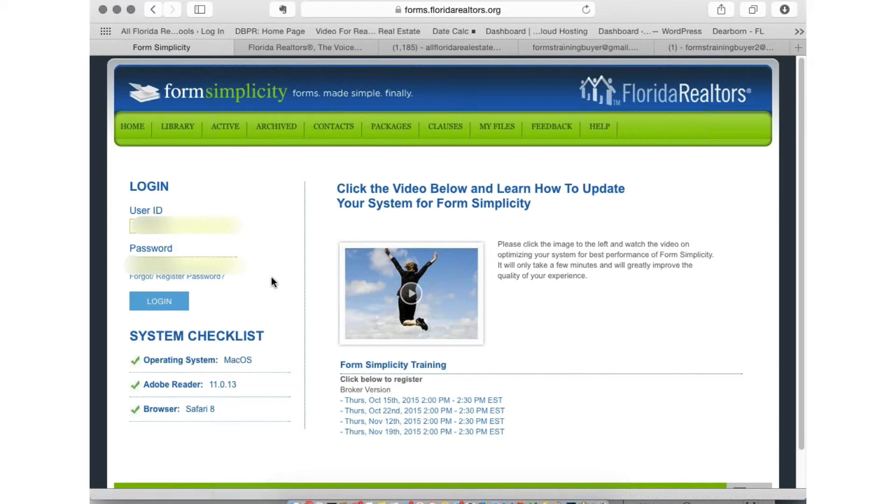
left_click(608, 132)
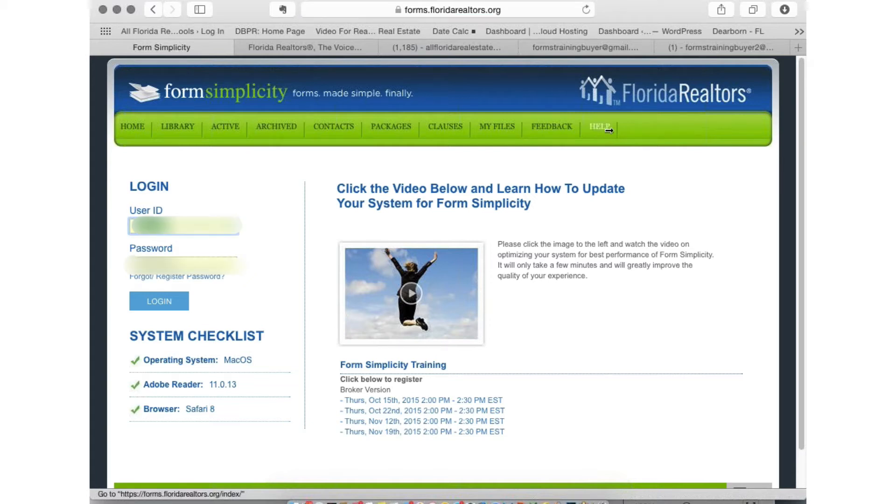
left_click(159, 301)
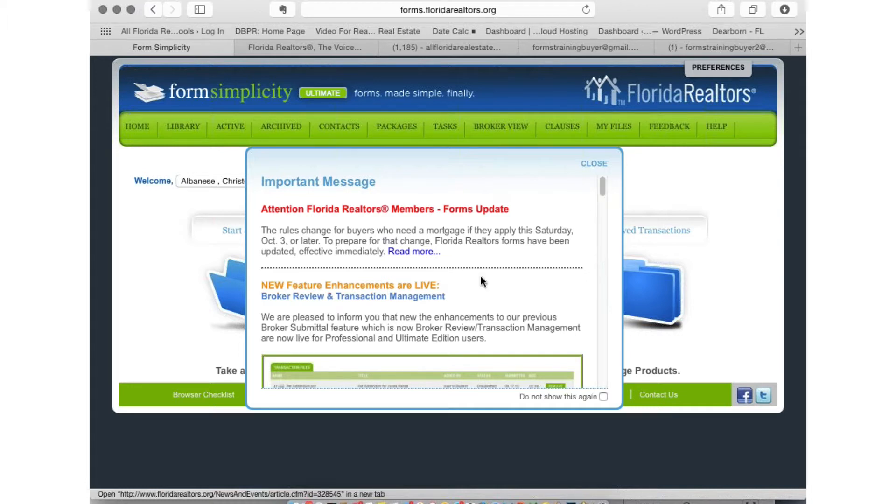
- Read through the Important Message announcements on broker review, Chrome, Windows 10 and the Help Center, and close the message
scroll(418, 234, "down", 3)
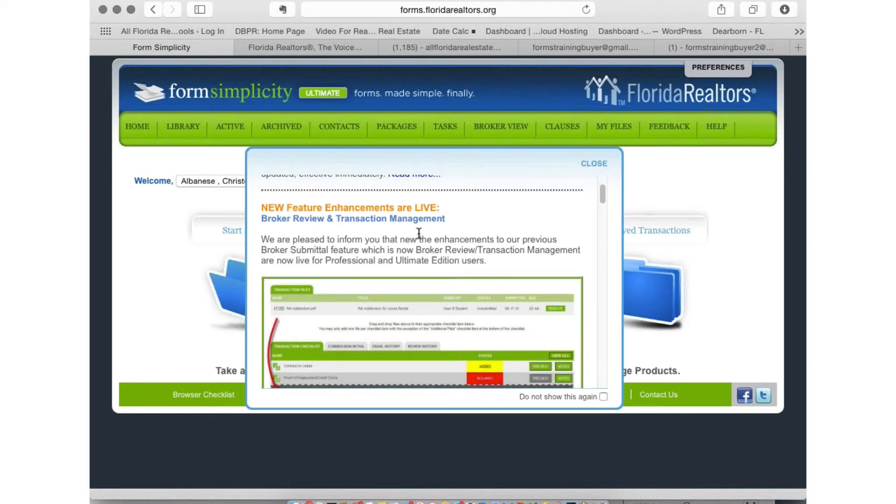
scroll(418, 234, "down", 3)
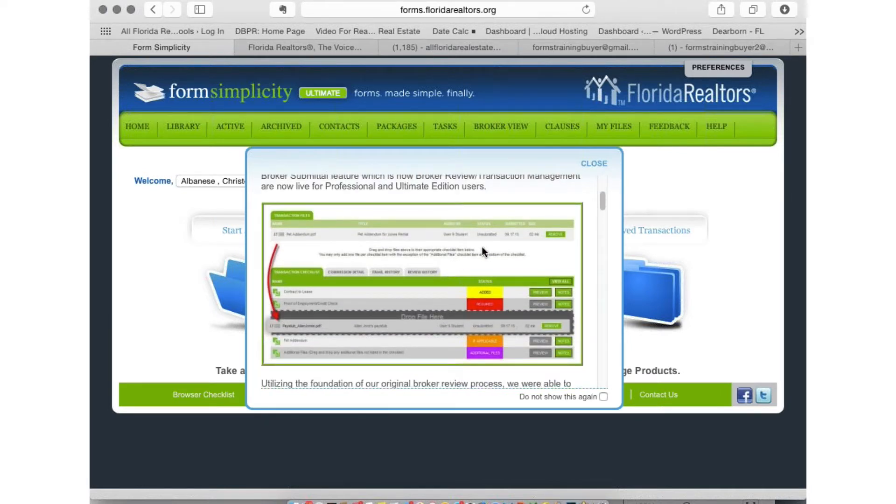
scroll(484, 246, "down", 5)
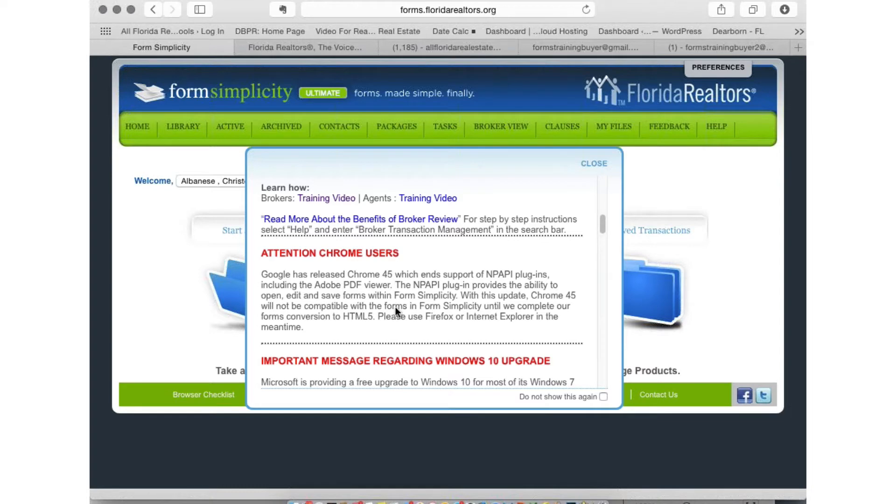
scroll(395, 306, "down", 4)
scroll(420, 280, "down", 3)
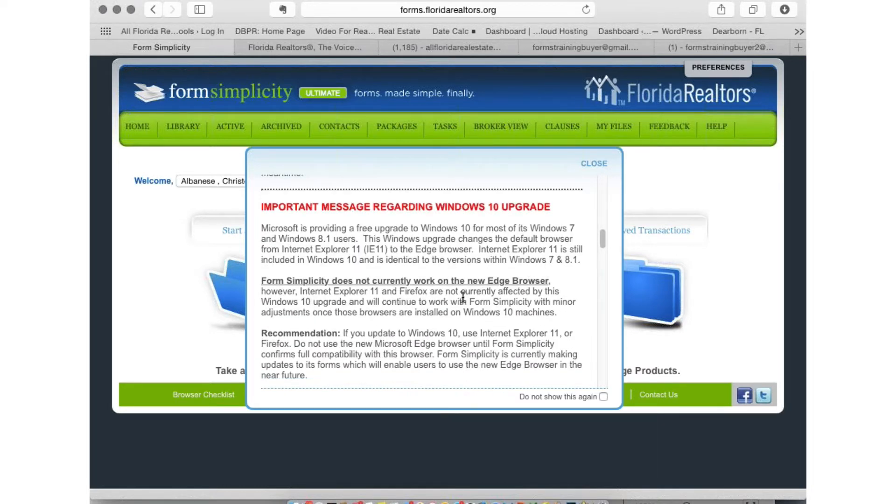
scroll(463, 298, "down", 2)
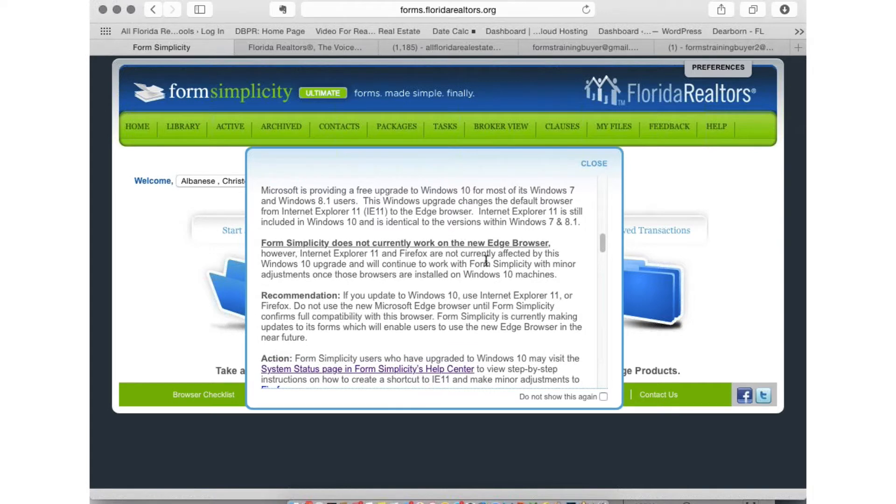
scroll(485, 260, "down", 6)
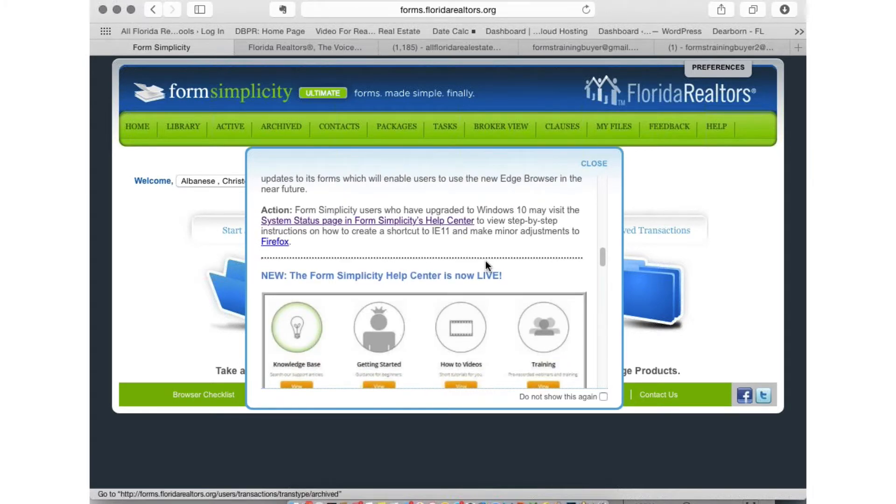
left_click(604, 164)
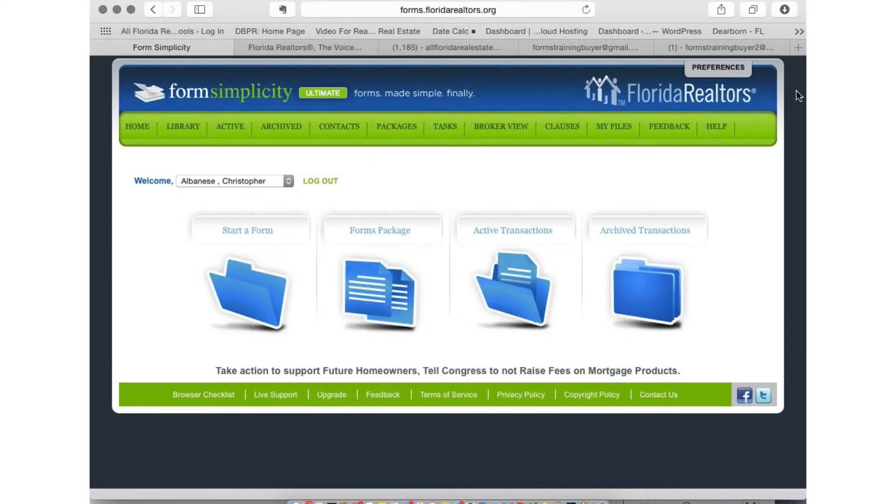
- Open the Form Simplicity Help Center and look over its home page, including the Tech Helpline, training, email and chat sections
left_click(720, 128)
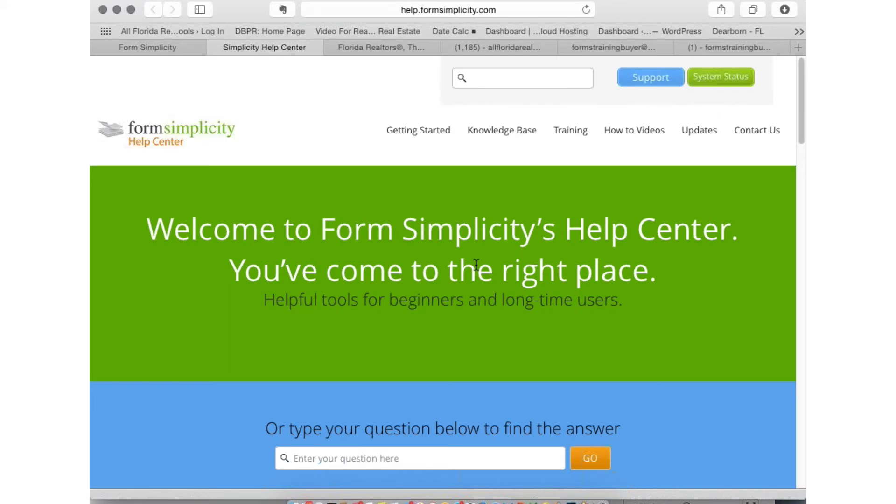
scroll(476, 264, "down", 10)
scroll(475, 264, "down", 13)
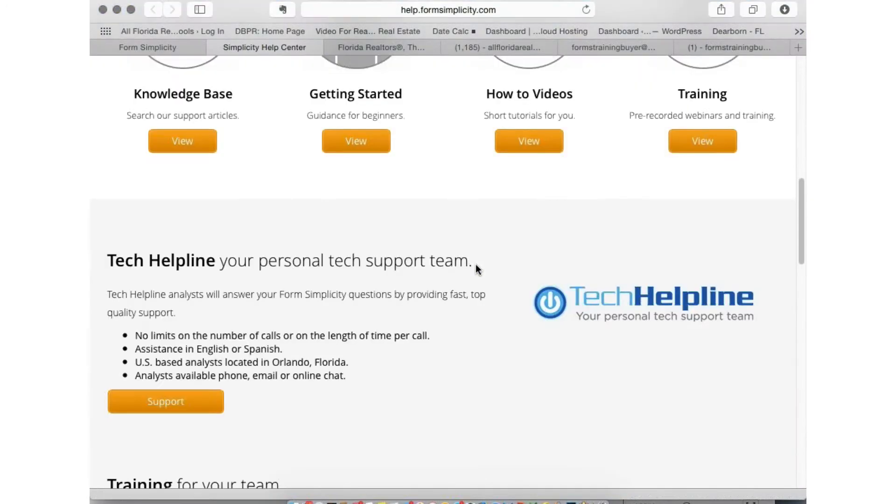
scroll(475, 265, "down", 7)
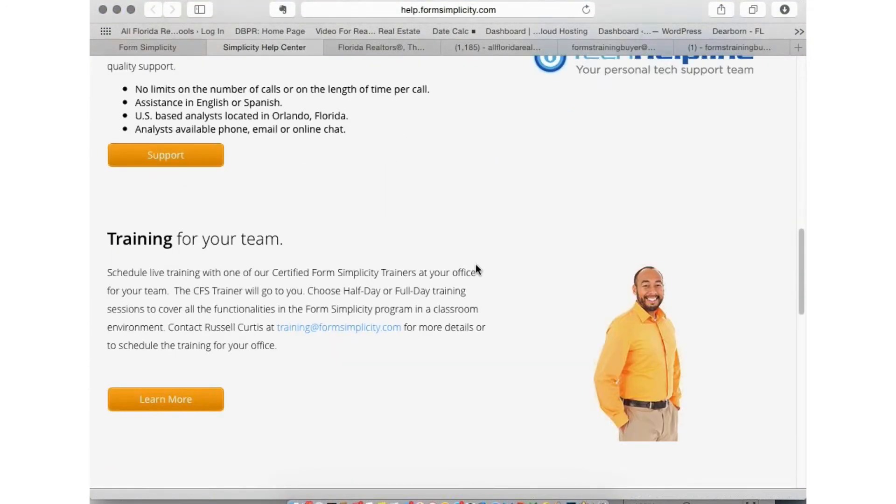
scroll(476, 264, "down", 6)
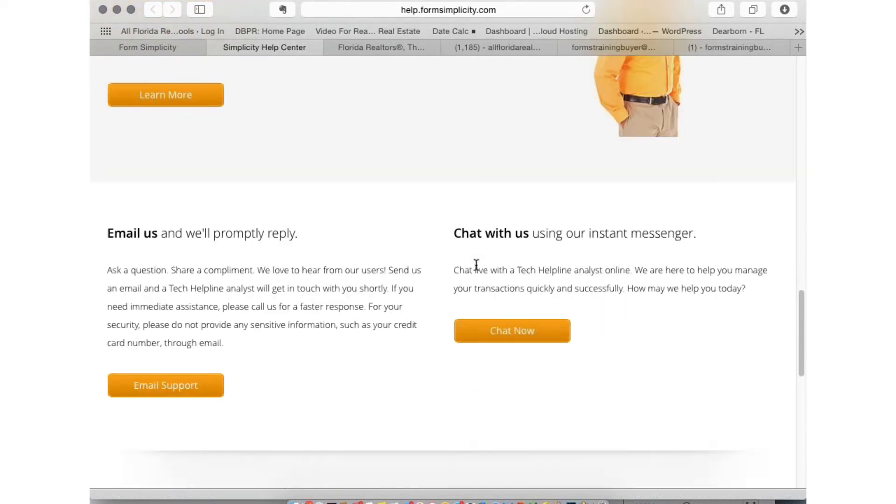
scroll(476, 264, "up", 9)
scroll(475, 264, "up", 15)
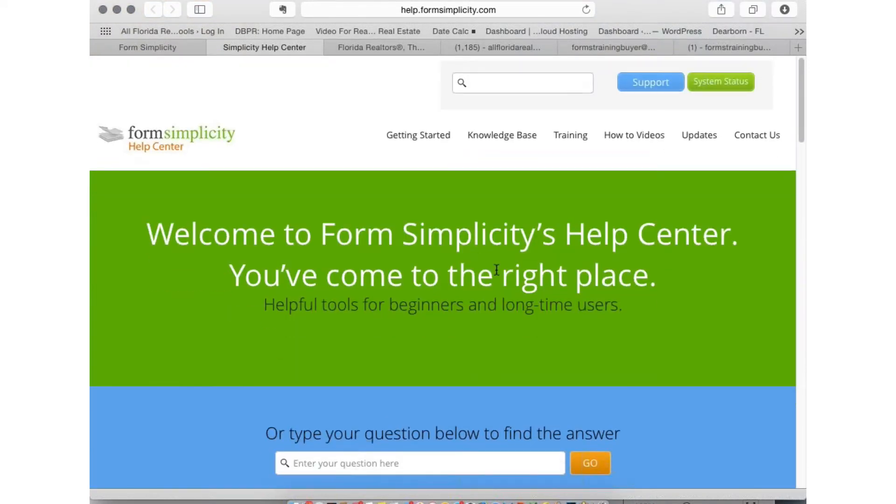
- Open the Help Center's Knowledge Base and look over its search field and the Active Transactions articles
left_click(497, 127)
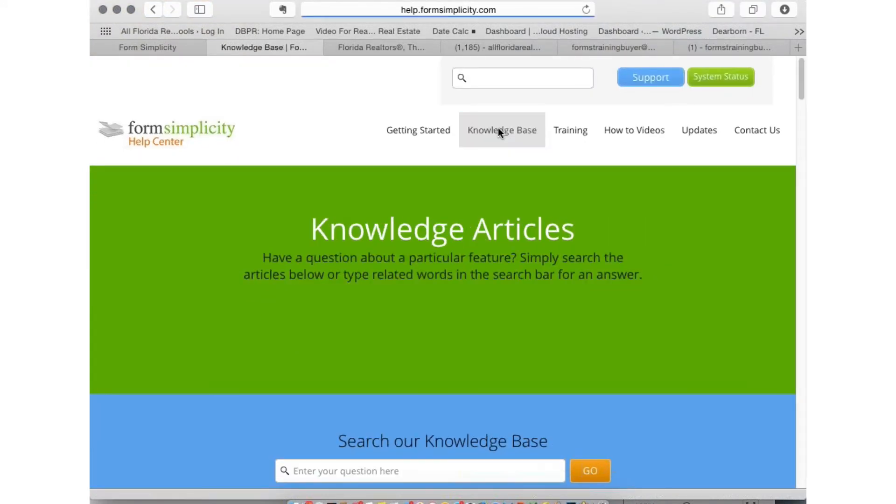
scroll(498, 129, "down", 4)
scroll(498, 129, "down", 3)
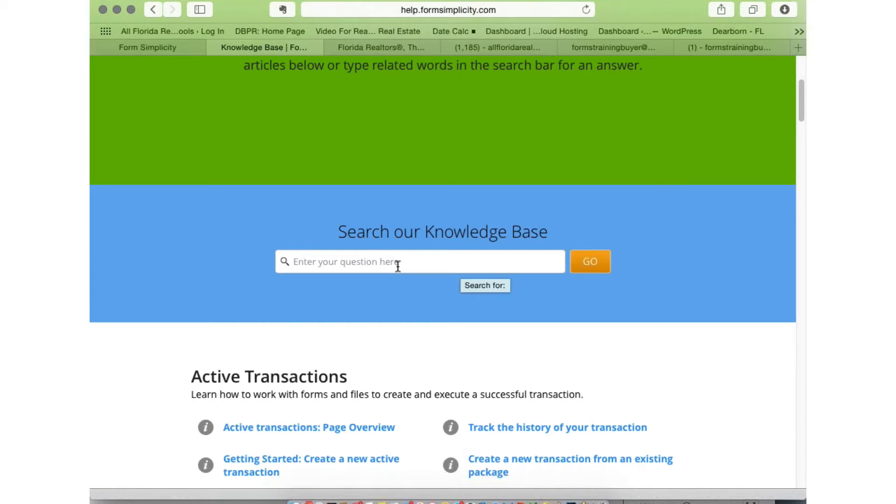
scroll(398, 266, "up", 5)
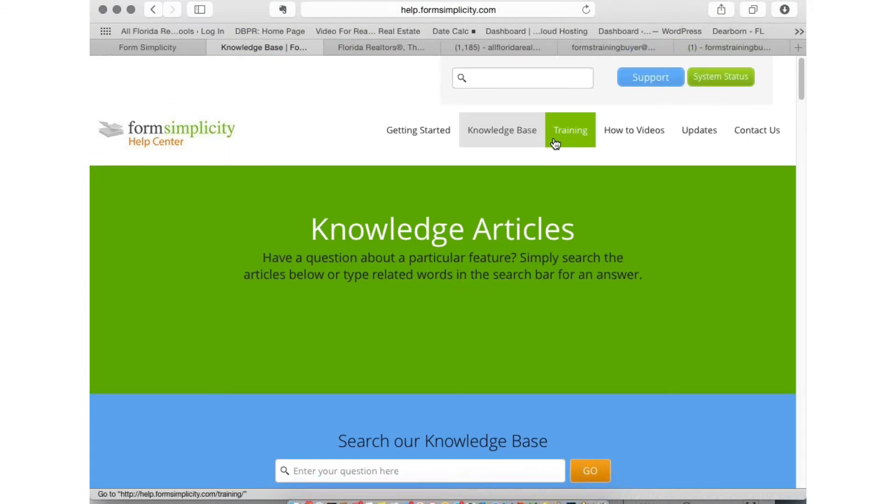
- Open the Help Center's Training page and review the training videos, live training dates and Broker Review webinars
left_click(570, 134)
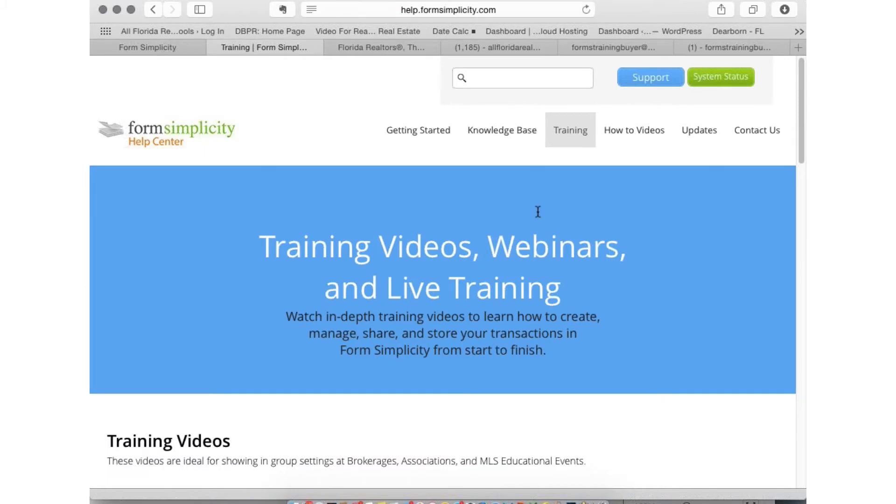
scroll(537, 210, "down", 4)
scroll(511, 243, "down", 4)
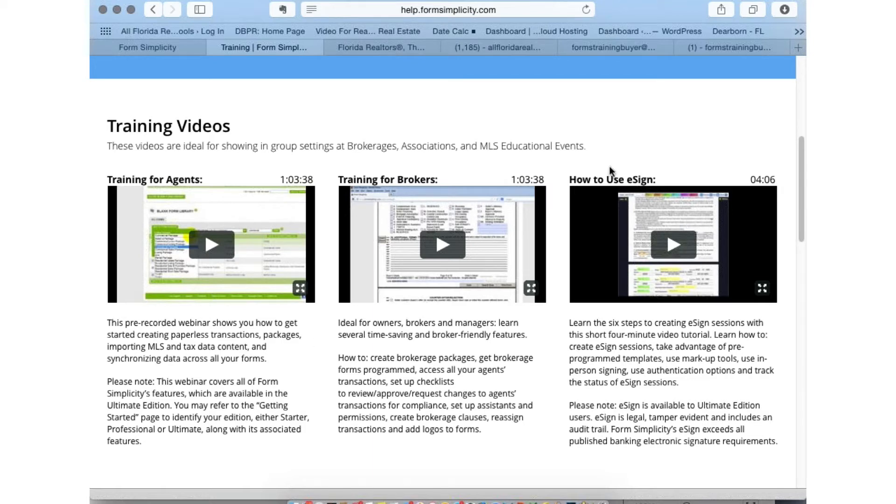
scroll(489, 304, "down", 7)
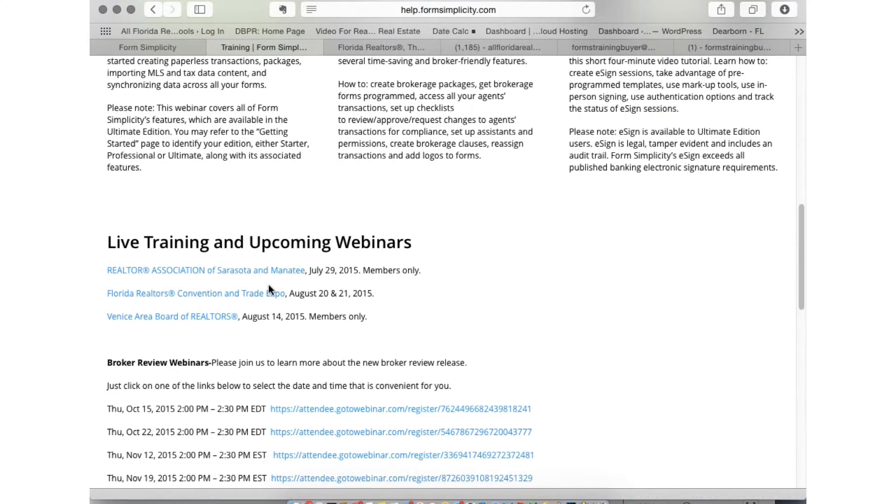
scroll(269, 286, "down", 1)
scroll(269, 289, "down", 1)
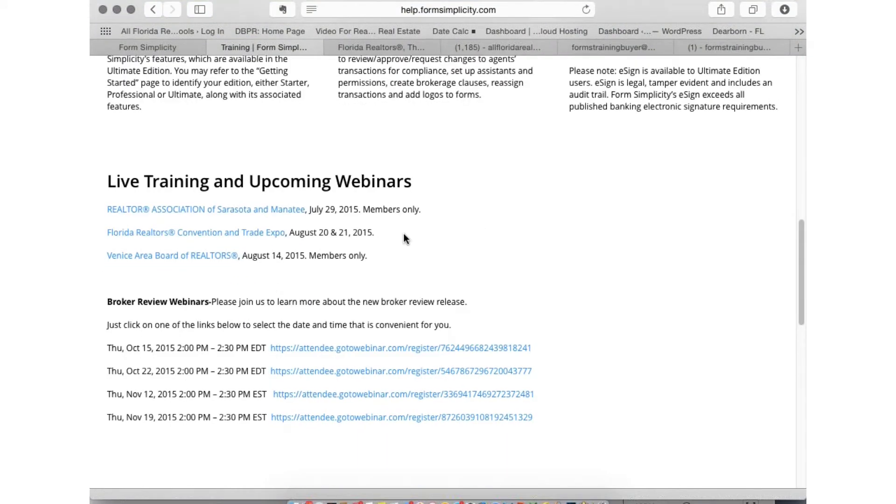
scroll(513, 246, "down", 2)
scroll(593, 194, "up", 15)
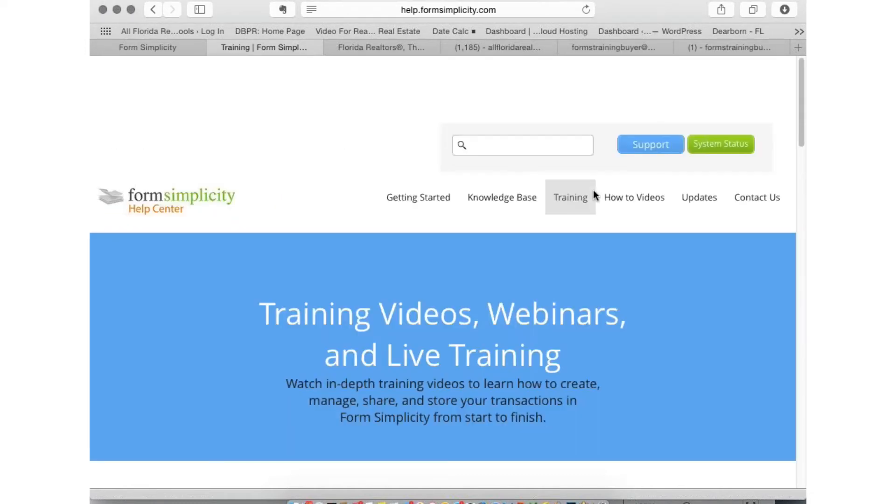
- Open the Help Center's How to Videos page and look over the tutorials on transactions, blank forms, clauses and contacts
left_click(633, 127)
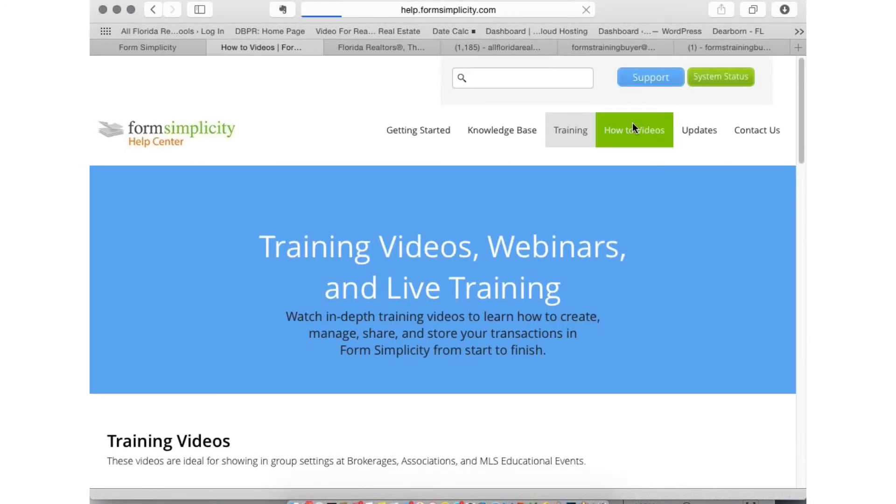
scroll(523, 299, "down", 5)
scroll(522, 299, "down", 8)
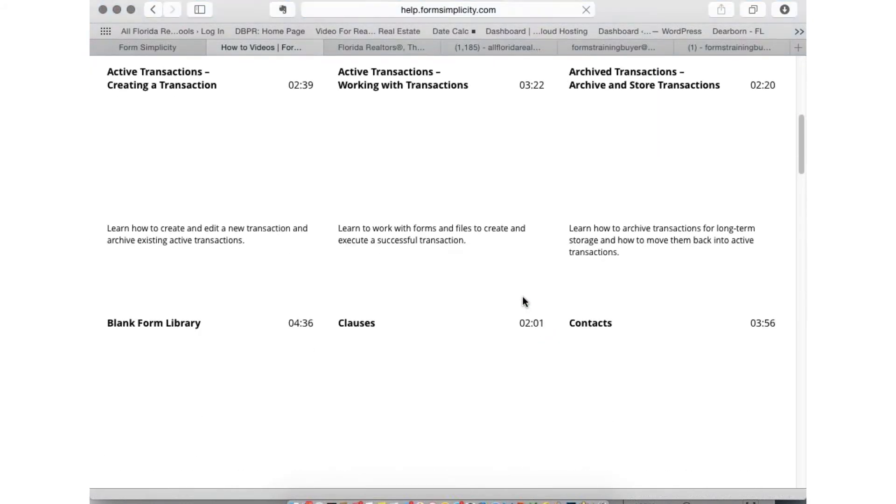
scroll(523, 299, "up", 1)
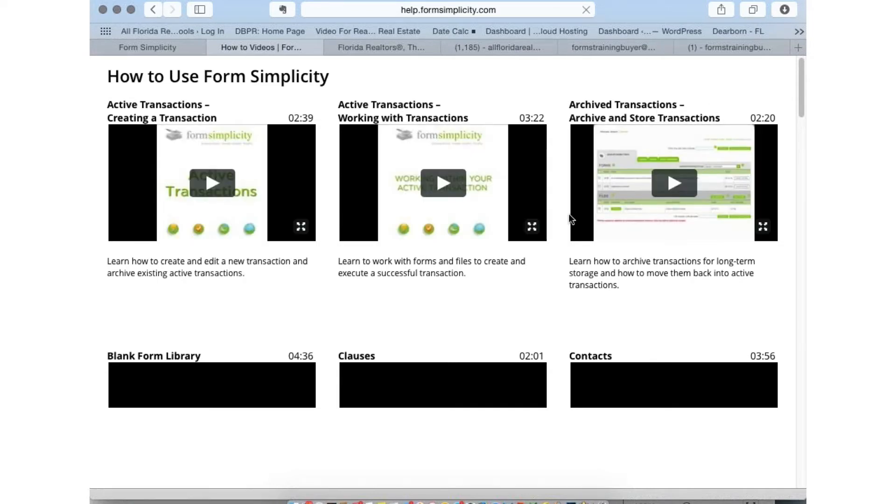
scroll(570, 218, "down", 5)
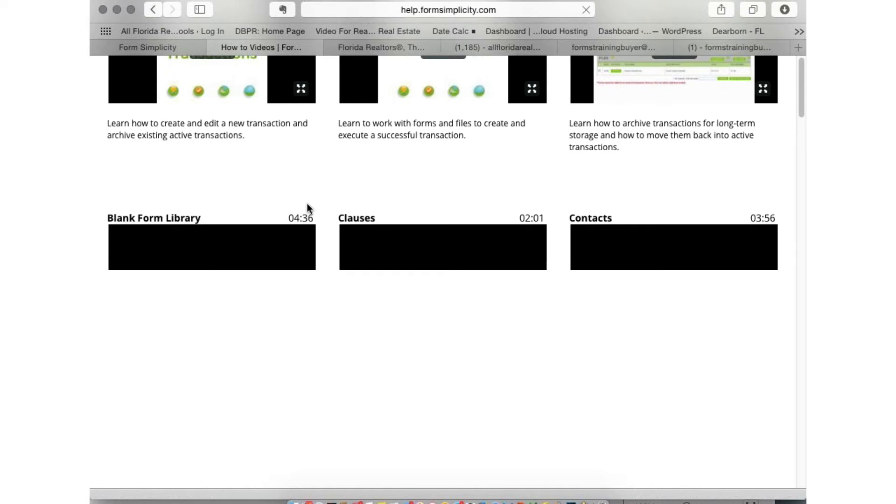
scroll(431, 220, "up", 9)
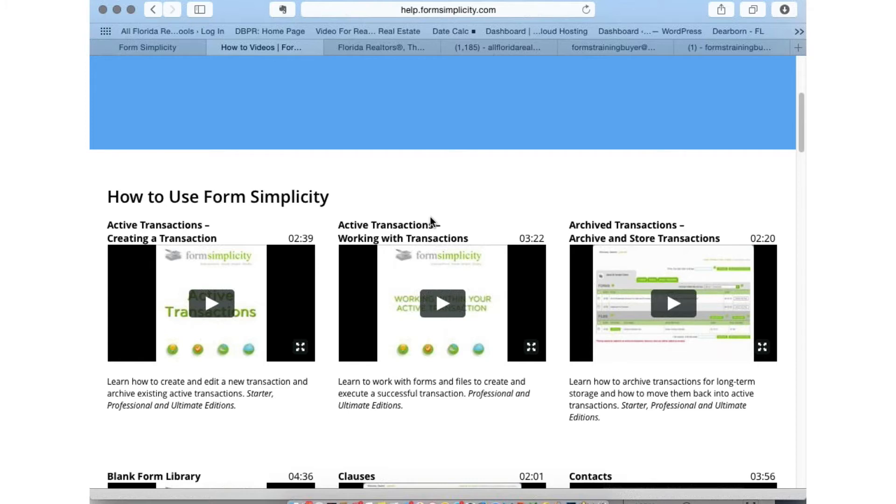
scroll(448, 167, "up", 5)
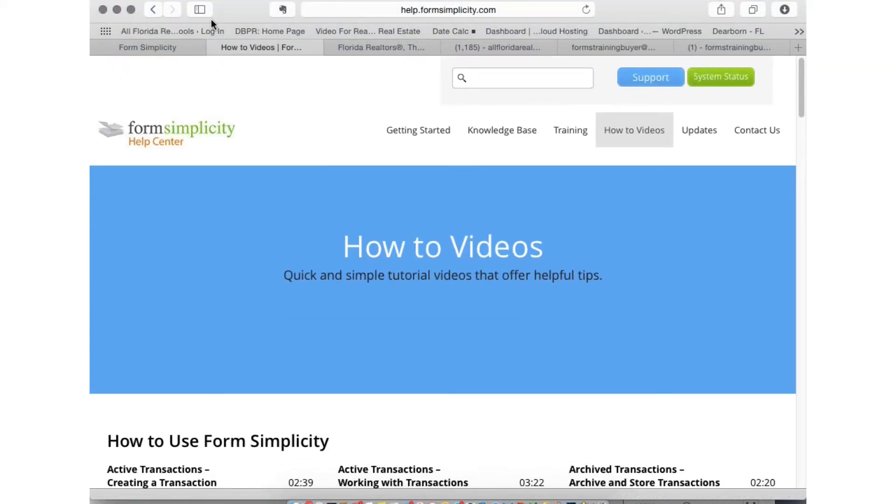
- Close the Help Center, choose Start a Form in Form Simplicity and look through the Florida forms in the Blank Form Library
left_click(214, 47)
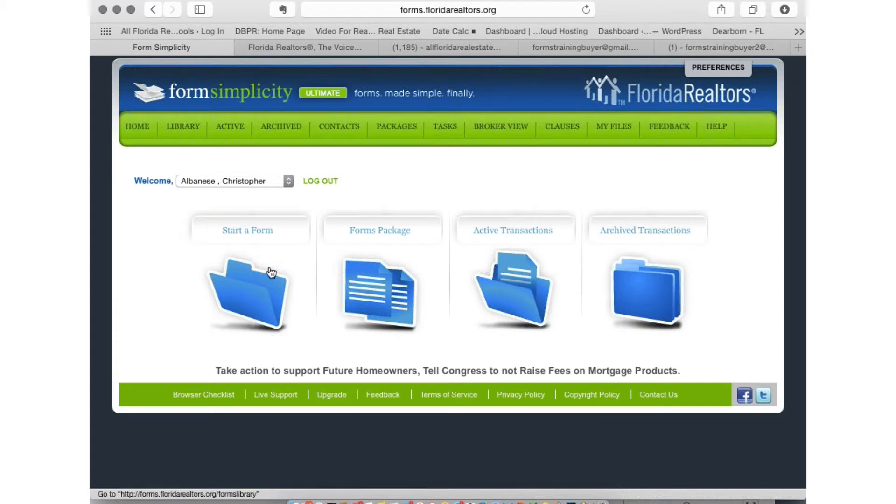
left_click(239, 290)
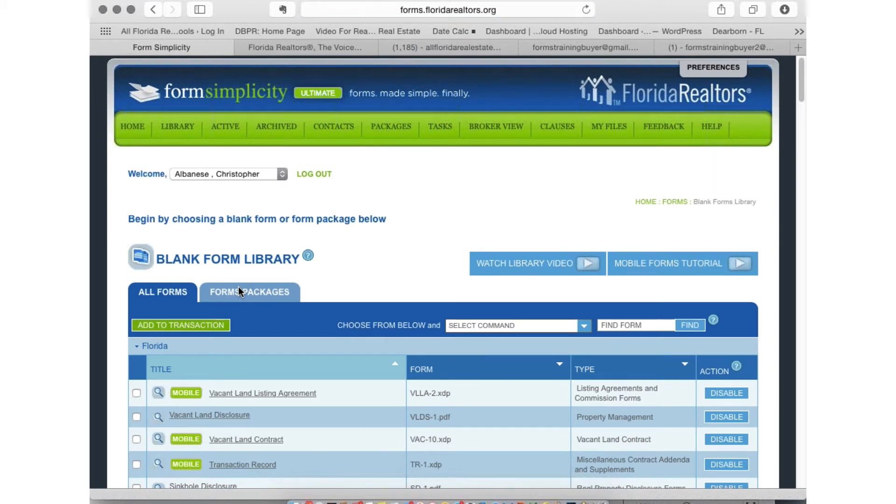
scroll(239, 287, "down", 8)
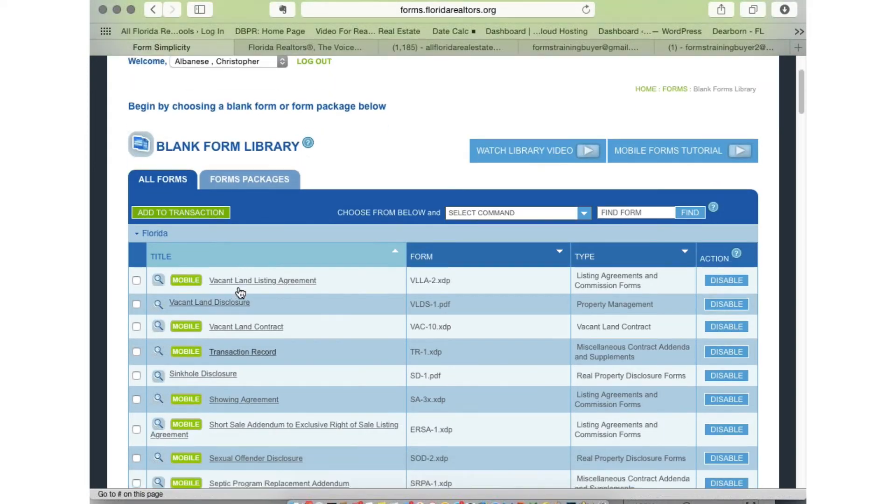
- Look through the Florida forms list, including the CRSP14 addenda and the CR-4 contract riders
scroll(238, 287, "down", 15)
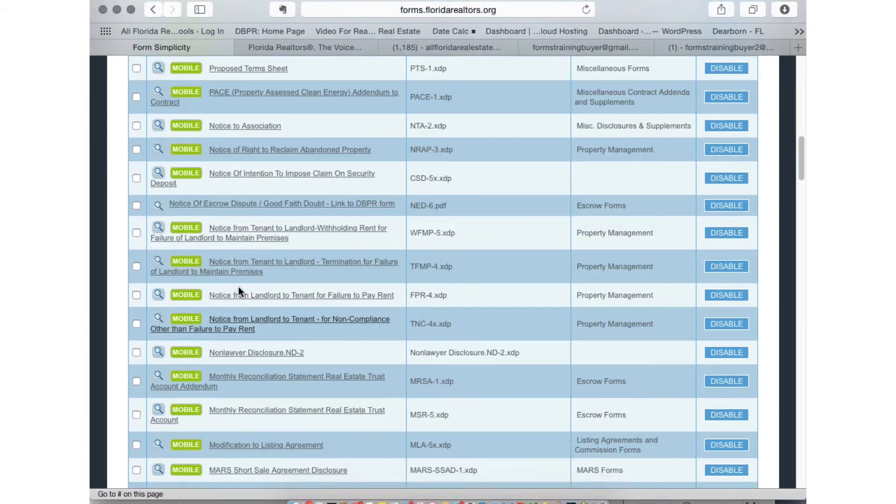
scroll(239, 292, "down", 20)
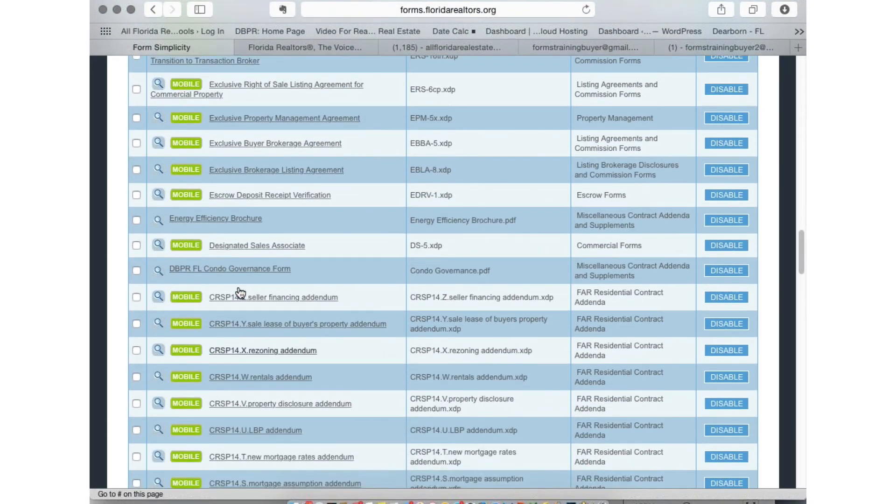
scroll(240, 292, "down", 20)
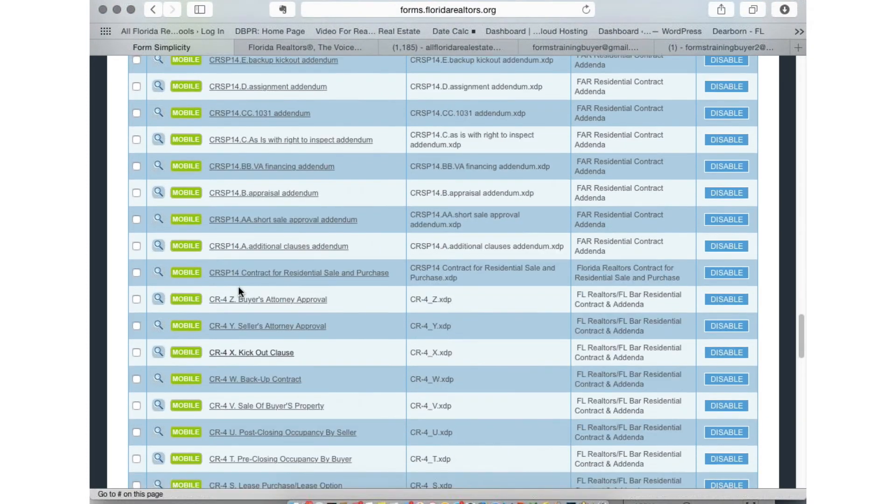
scroll(239, 286, "down", 5)
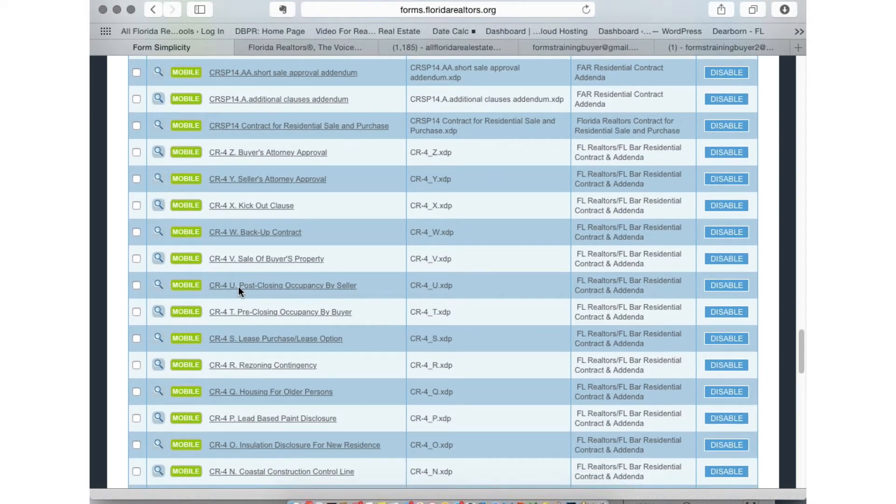
scroll(239, 291, "down", 2)
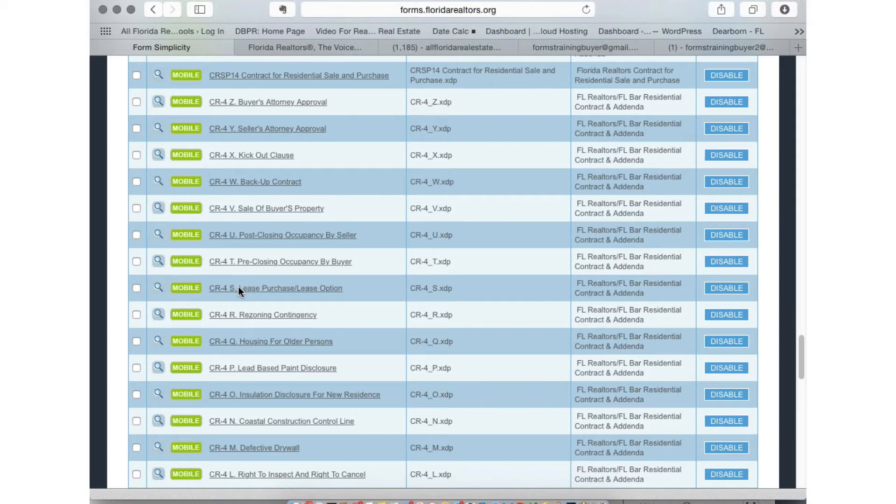
scroll(239, 287, "down", 5)
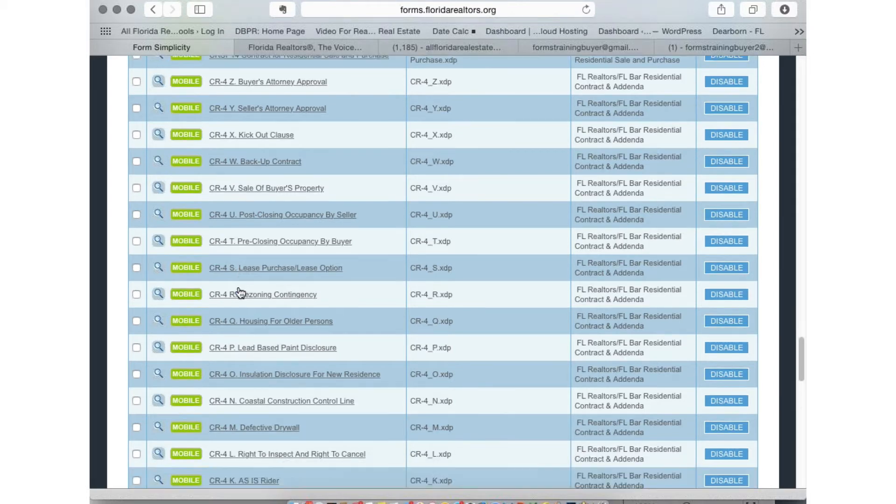
scroll(239, 290, "down", 4)
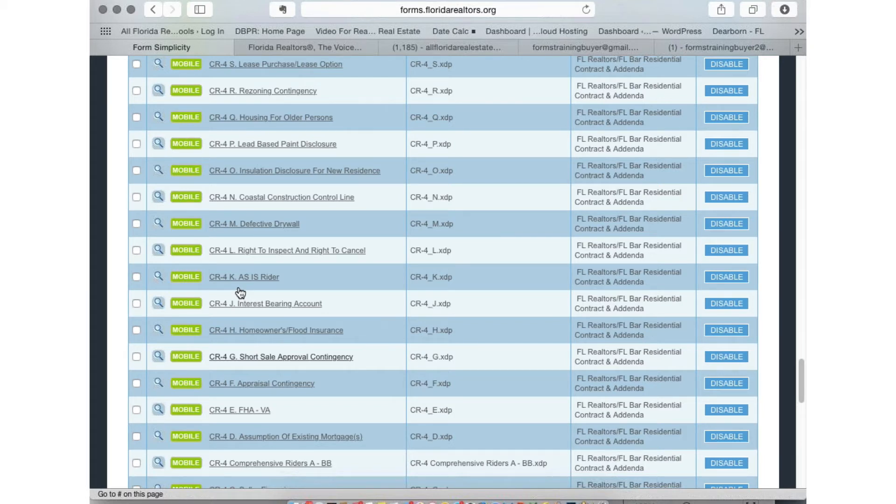
scroll(241, 293, "down", 3)
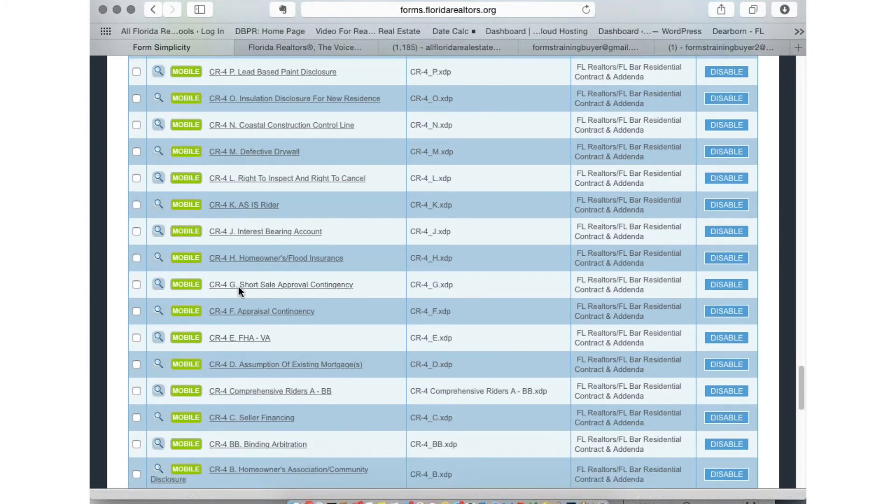
scroll(239, 286, "down", 4)
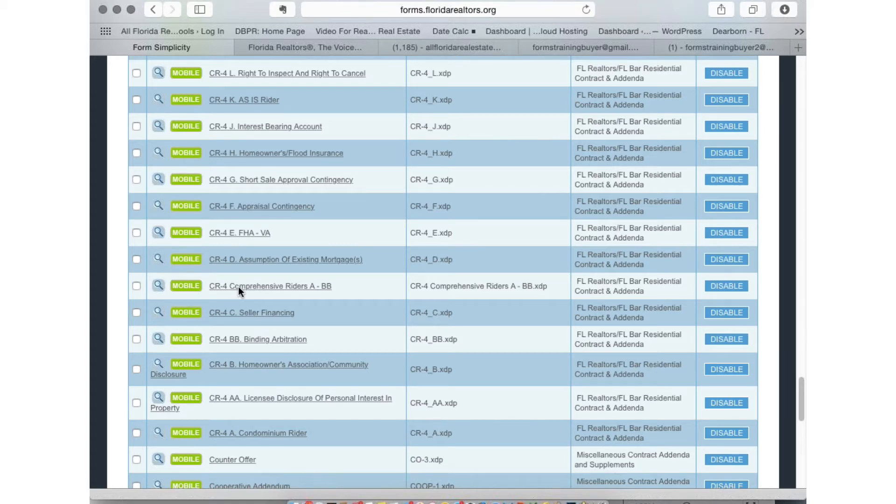
scroll(239, 287, "down", 5)
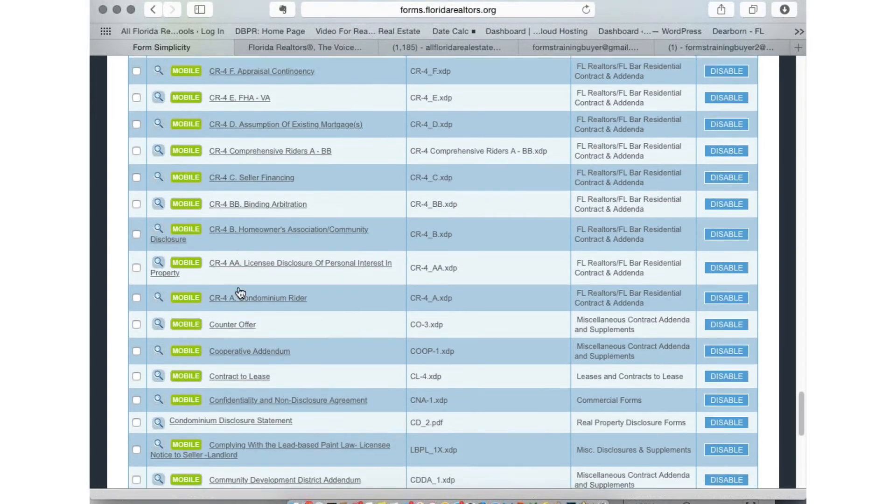
scroll(240, 293, "up", 3)
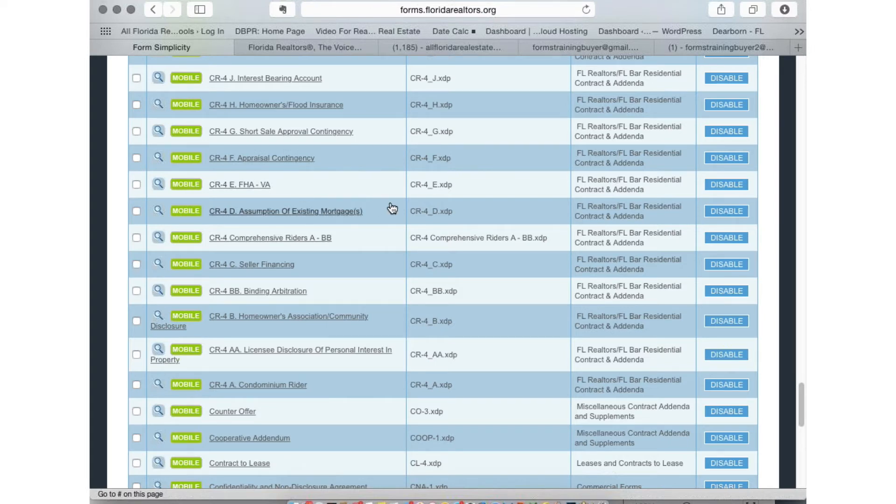
- Go to the end of the Florida forms, expand the Fannie Mae group and look over its forms
scroll(393, 208, "down", 12)
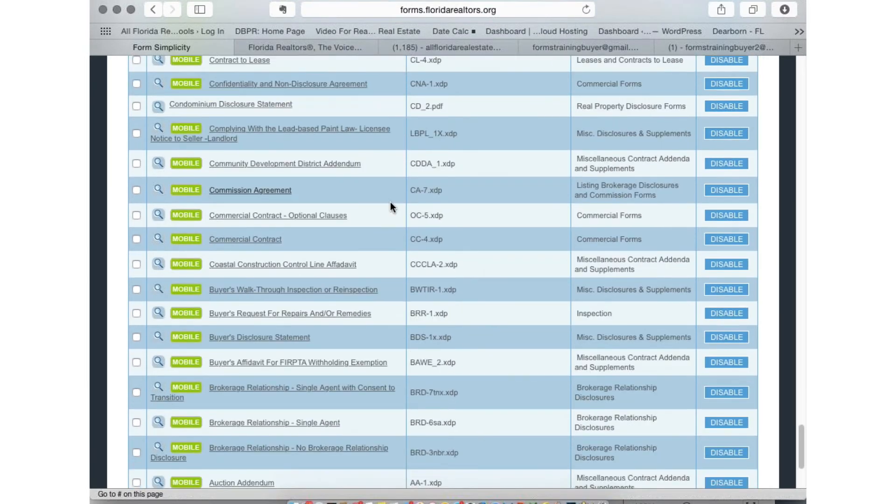
scroll(391, 206, "down", 2)
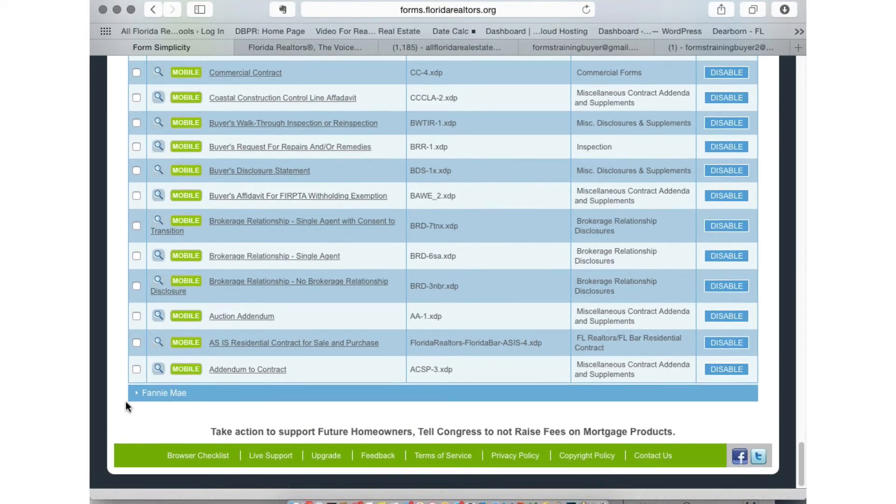
left_click(139, 394)
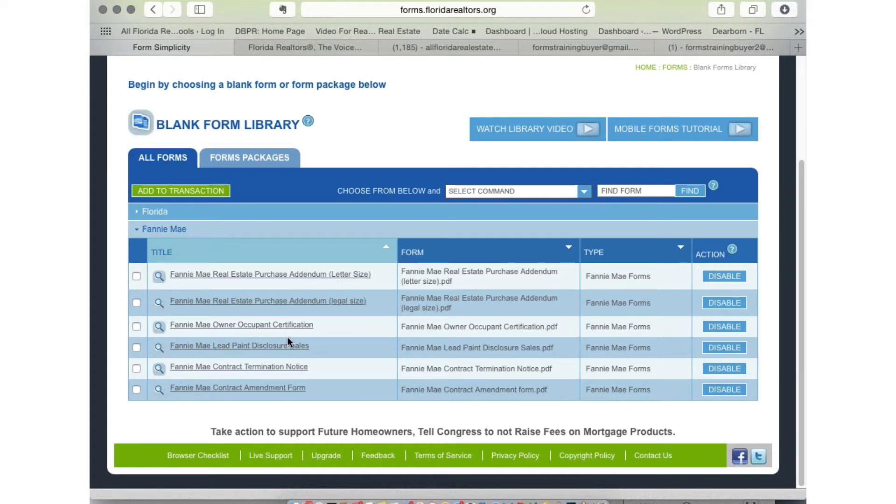
scroll(272, 337, "up", 5)
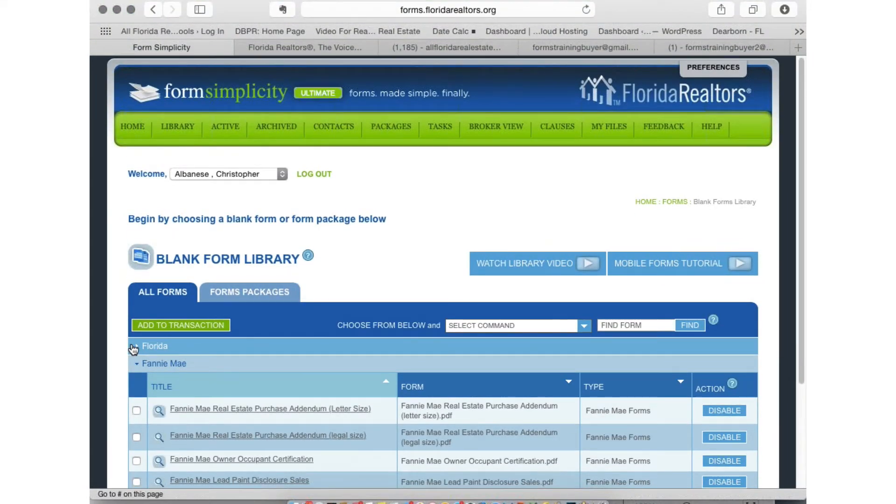
- Expand the Florida group again and look over its first forms and the library's options above the list
left_click(133, 347)
scroll(132, 345, "down", 1)
scroll(133, 349, "down", 5)
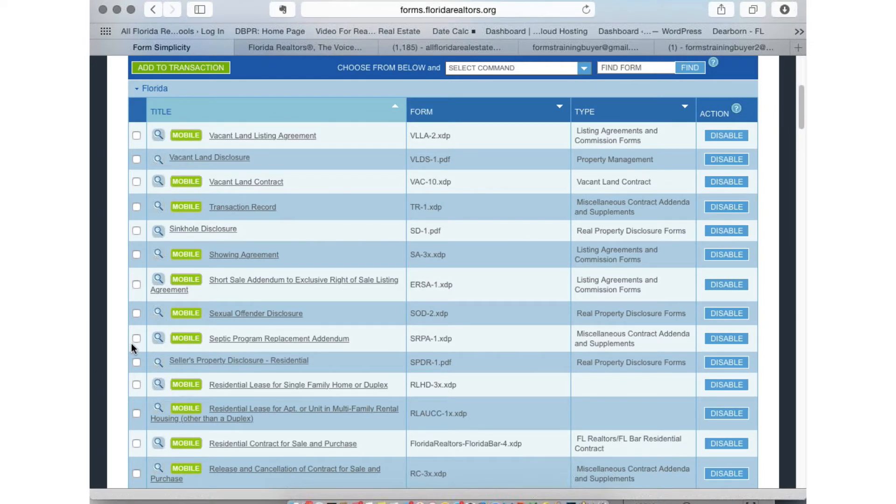
scroll(132, 344, "up", 4)
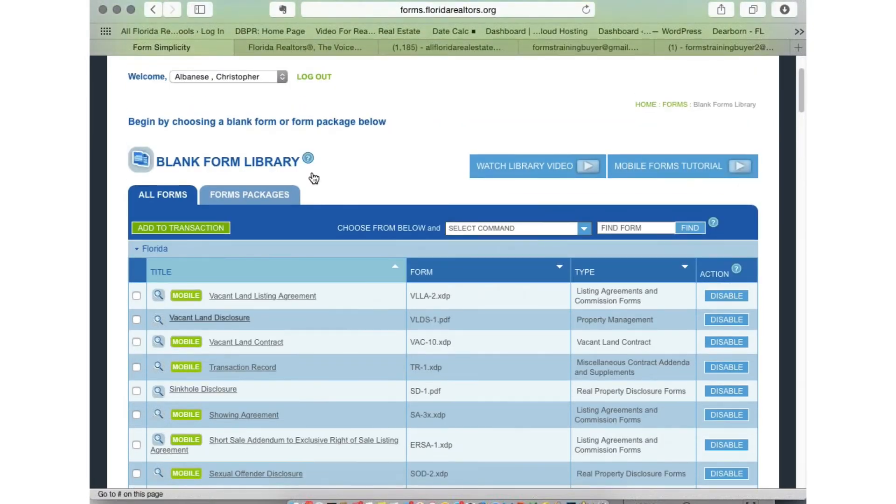
scroll(314, 178, "down", 1)
scroll(313, 179, "down", 5)
scroll(313, 178, "up", 7)
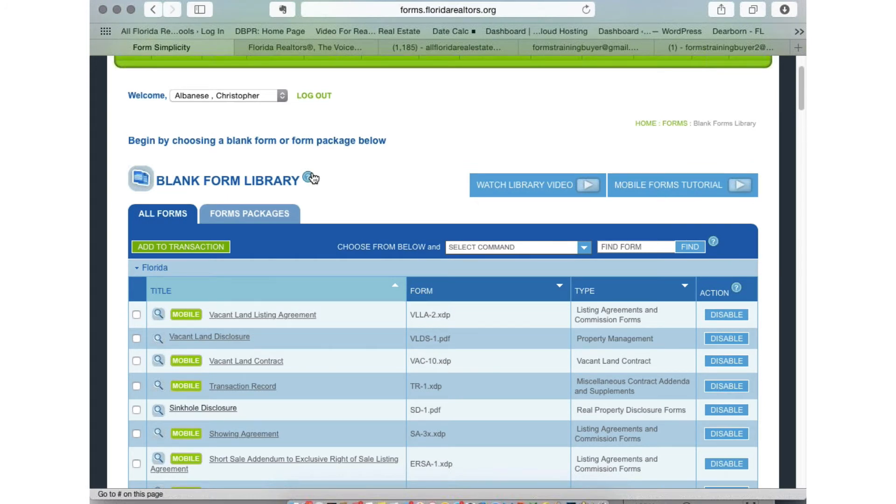
- Search the Blank Form Library for "add" and look over the matching addendum forms
left_click(638, 247)
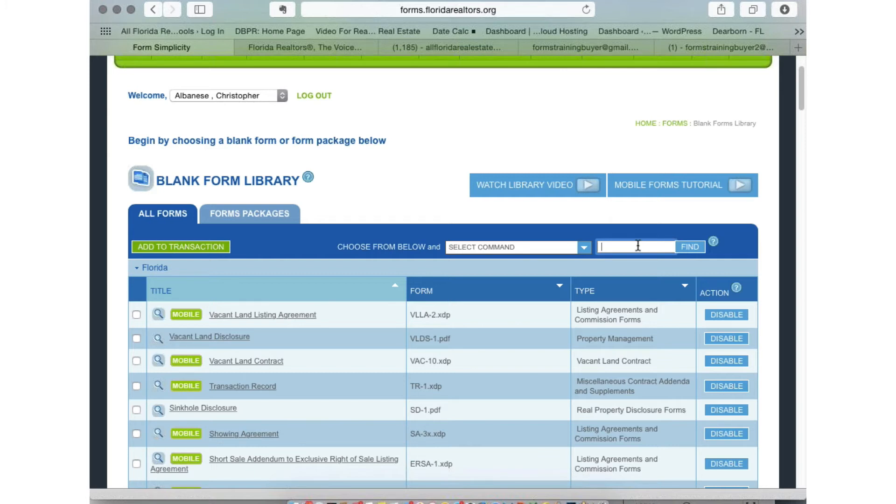
type("add")
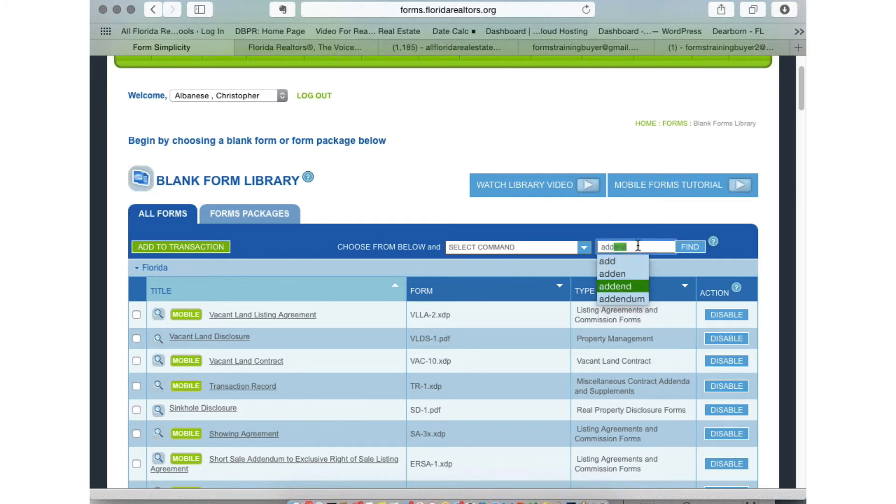
key("Escape")
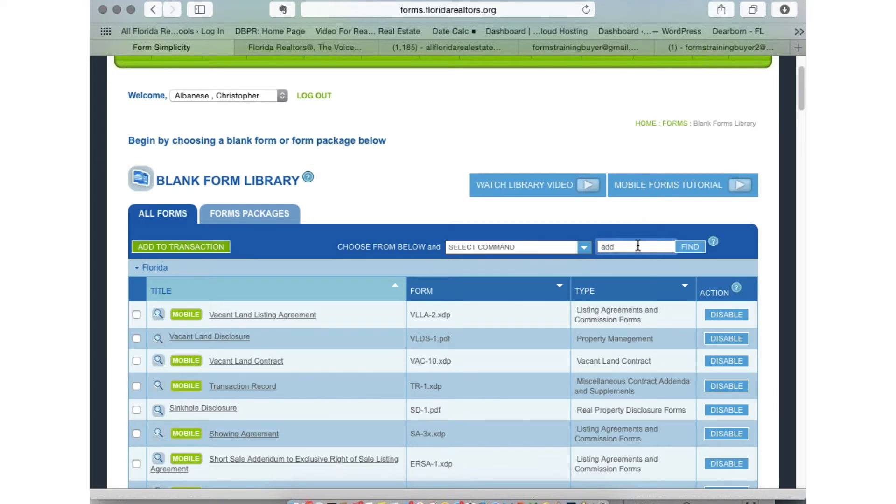
left_click(690, 251)
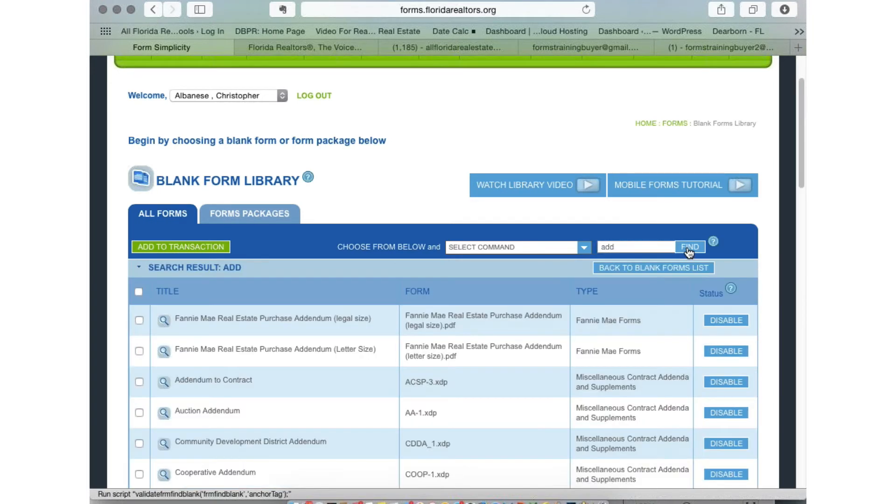
scroll(688, 249, "down", 5)
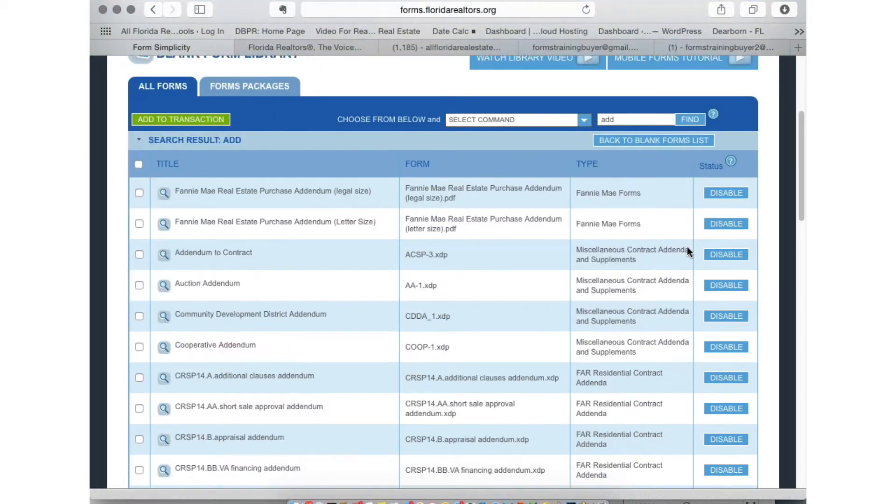
- Open the Addendum to Contract form and look over its fields and signature lines
left_click(214, 252)
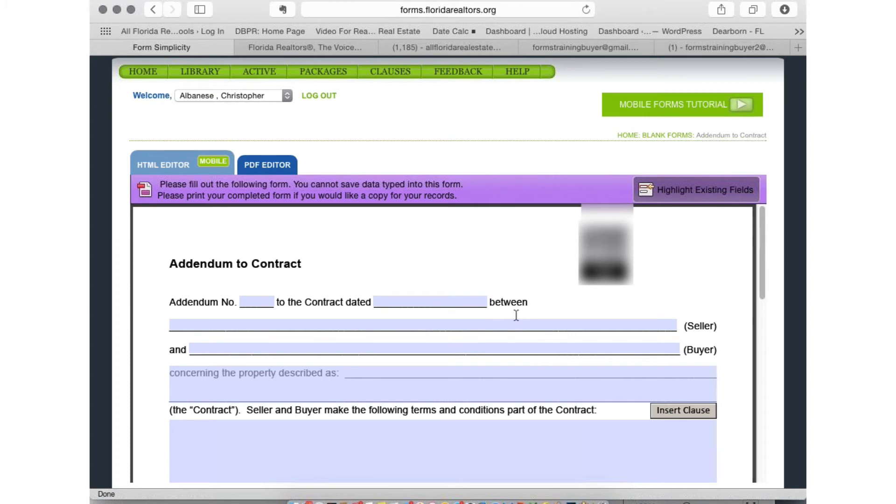
scroll(438, 269, "down", 5)
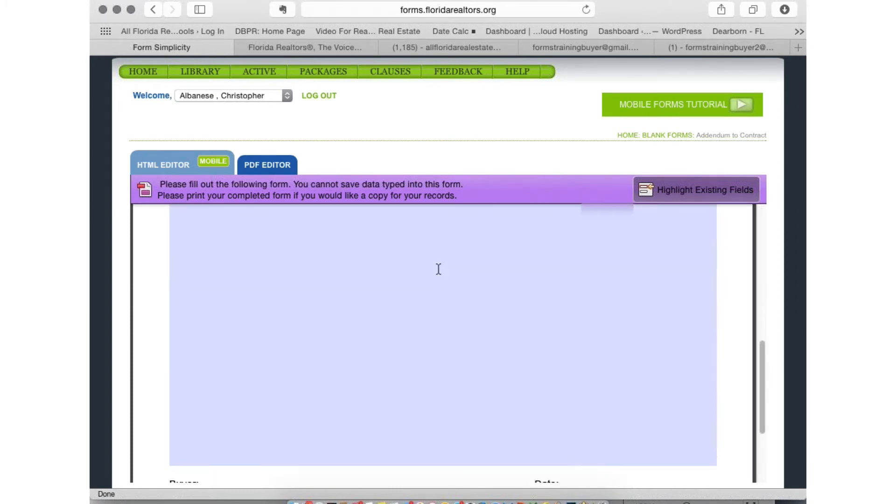
scroll(438, 269, "up", 5)
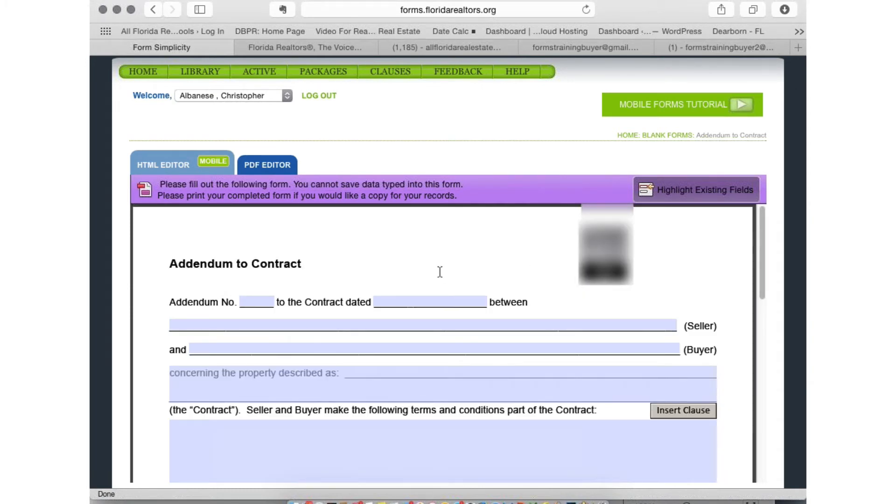
- Set the addendum number to 1 and the contract date to November 5, 2015
left_click(282, 297)
type("1")
left_click(413, 299)
left_click(491, 301)
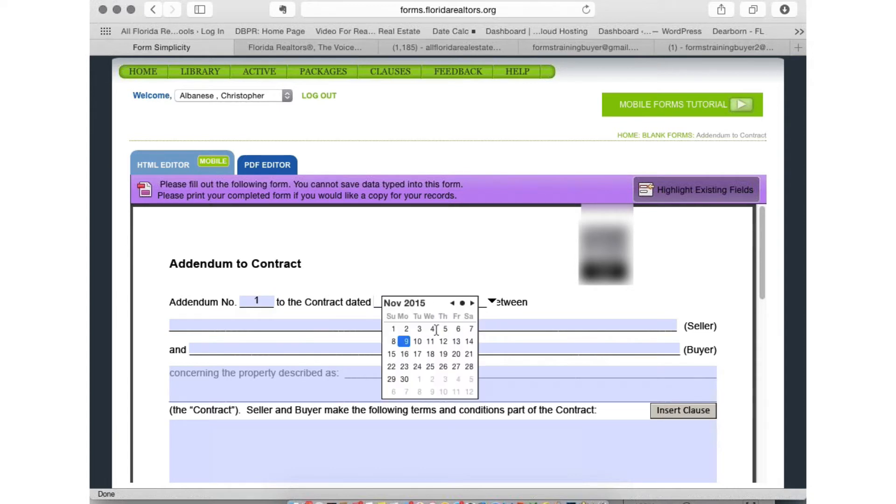
left_click(445, 329)
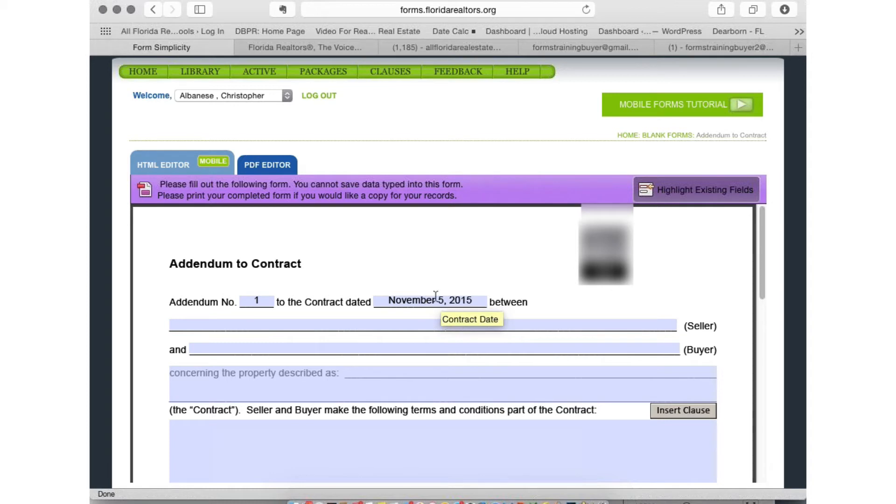
- Enter the seller's full name and the buyer's full name in the addendum
key("Tab")
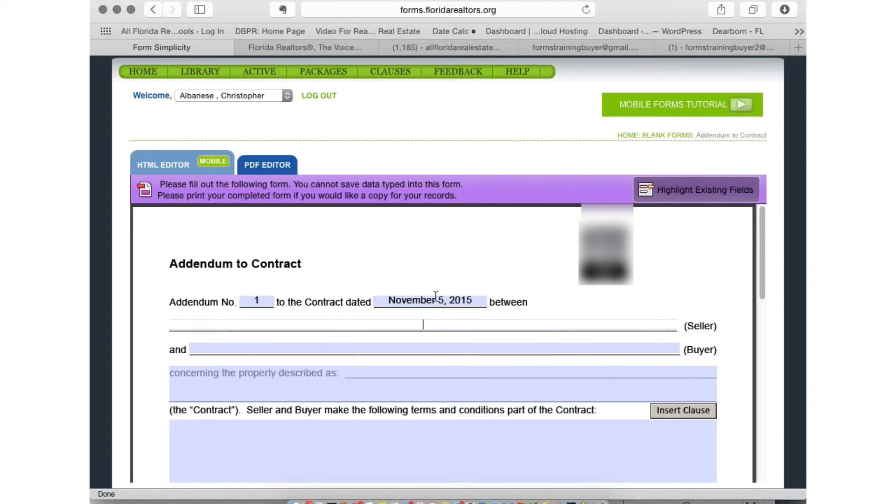
type("Sally Seller")
key("Tab")
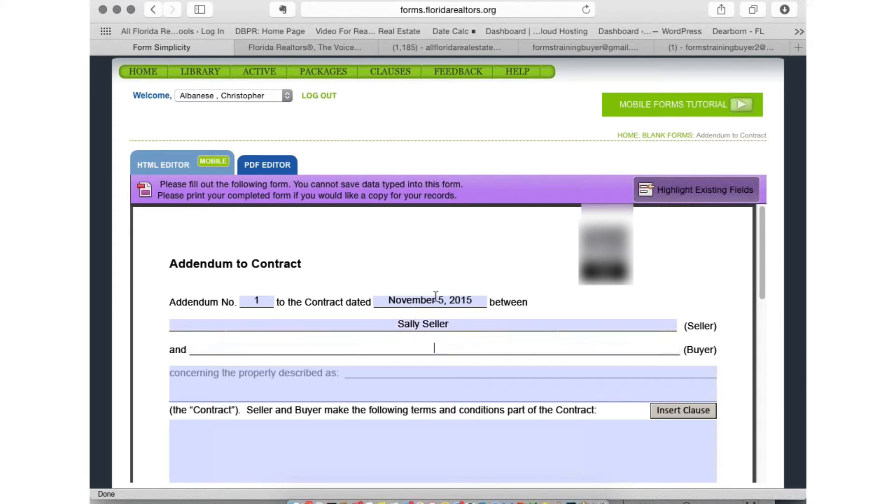
type("Bonnie Buyer")
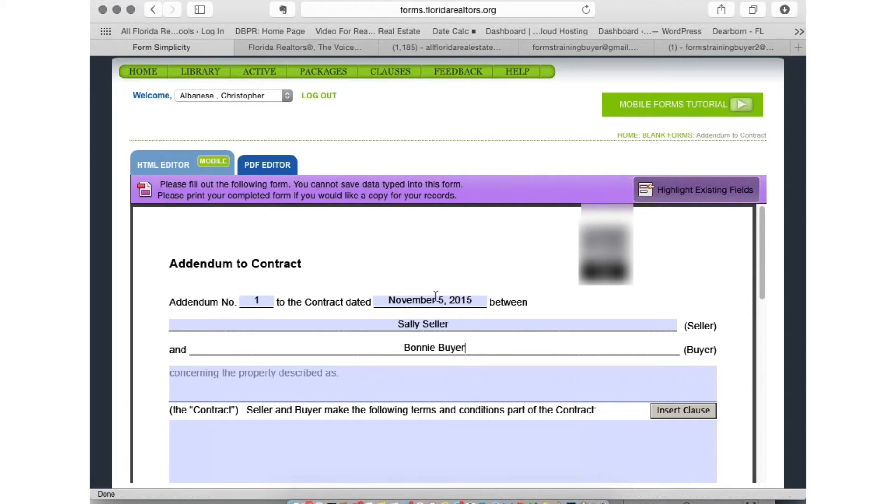
- Enter the property's street address in the addendum's property description and look over the rest of the form
key("Tab")
type("12")
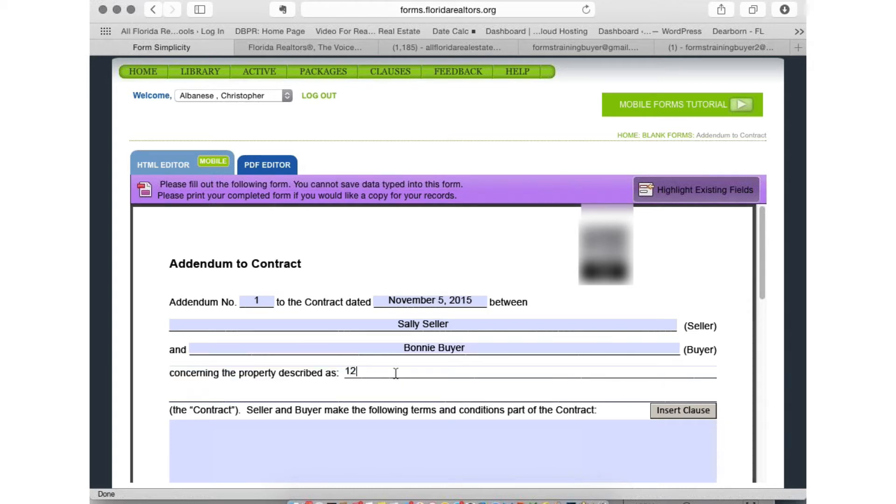
type("3 Main St ,")
scroll(396, 373, "down", 10)
scroll(396, 373, "up", 10)
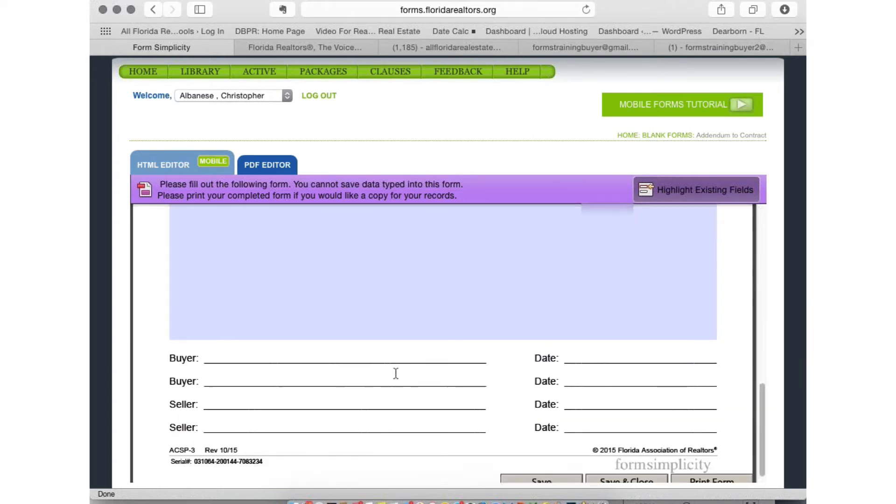
type(",")
- Enter the addendum's terms as "Buyer and seller agree the closing date will be amended to Dec 15, 2015."
left_click(334, 435)
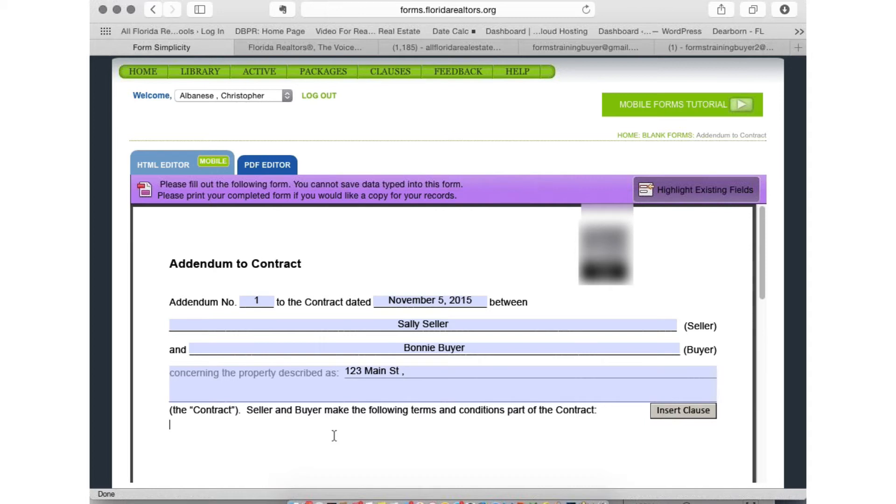
type("Bu")
type("y and")
key("BackSpace")
key("BackSpace")
key("BackSpace")
key("BackSpace")
type("er and seller ")
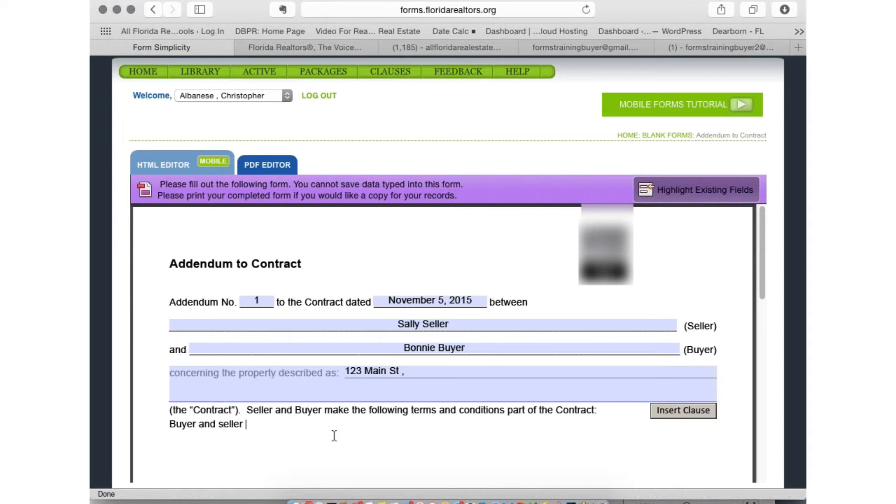
type("agree the closing da")
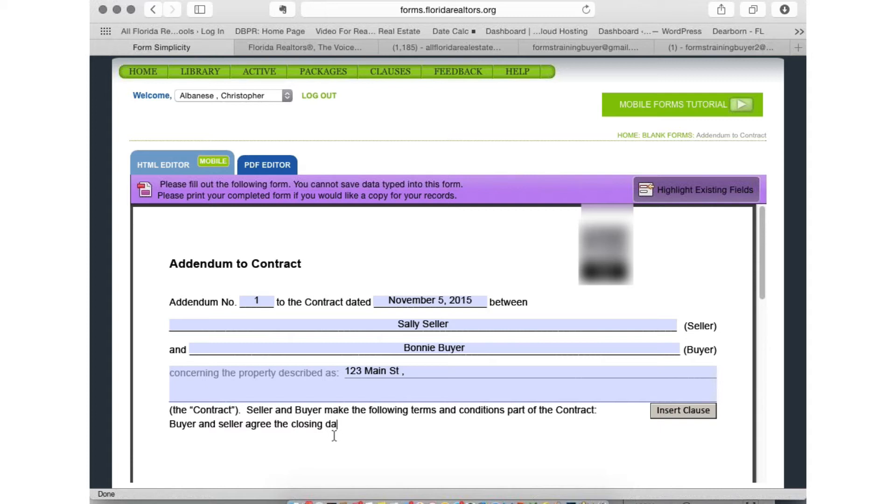
type("te will be amended to ")
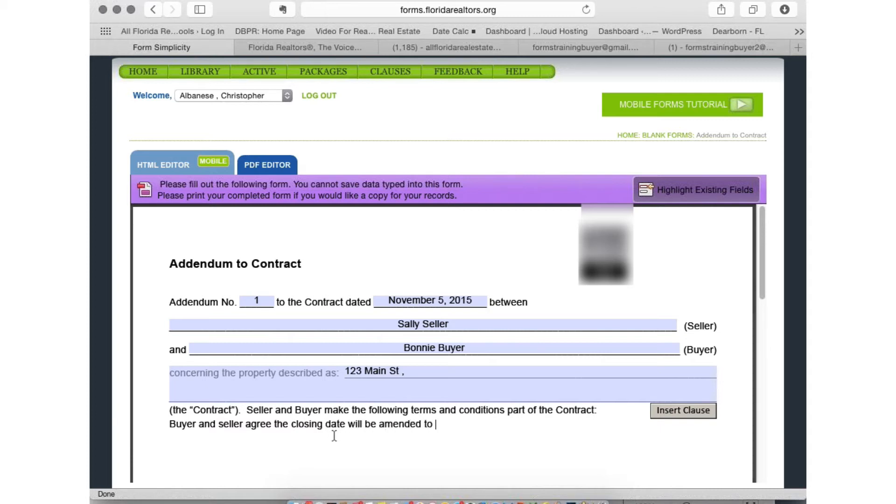
type("Dec 15, 2015.")
- Save and close the addendum, storing it in a new transaction named "test today"
scroll(750, 335, "down", 10)
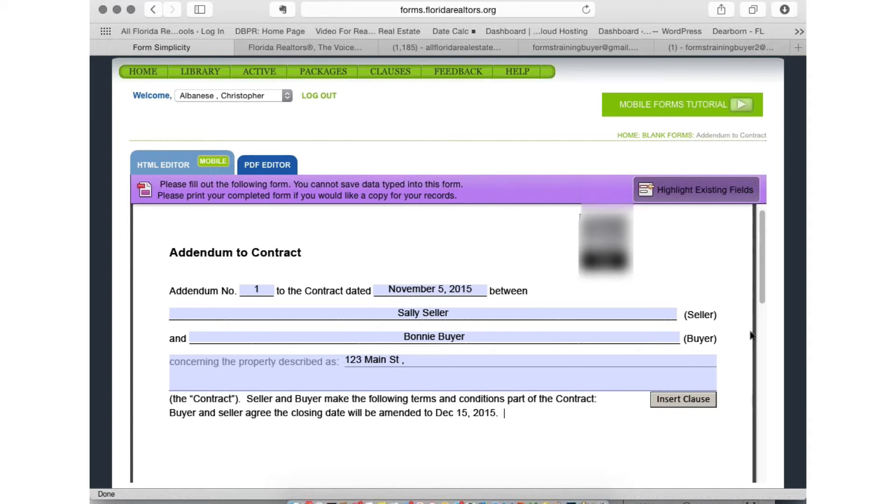
scroll(750, 335, "down", 5)
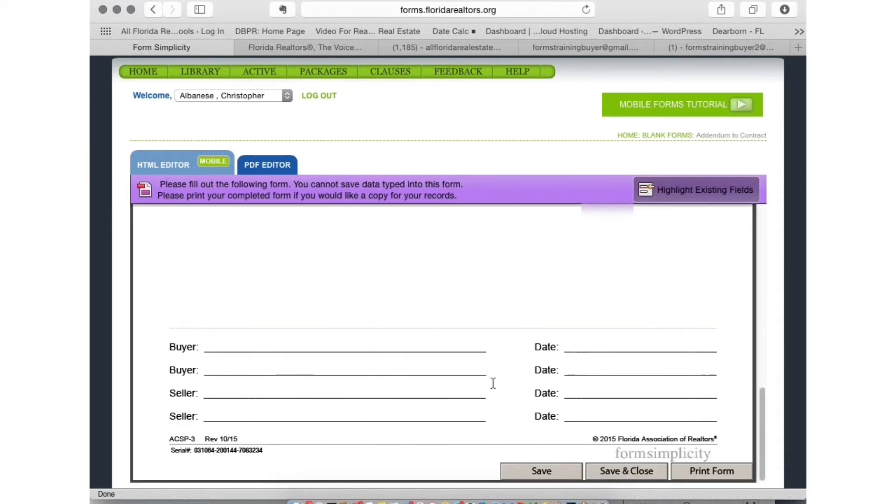
left_click(633, 471)
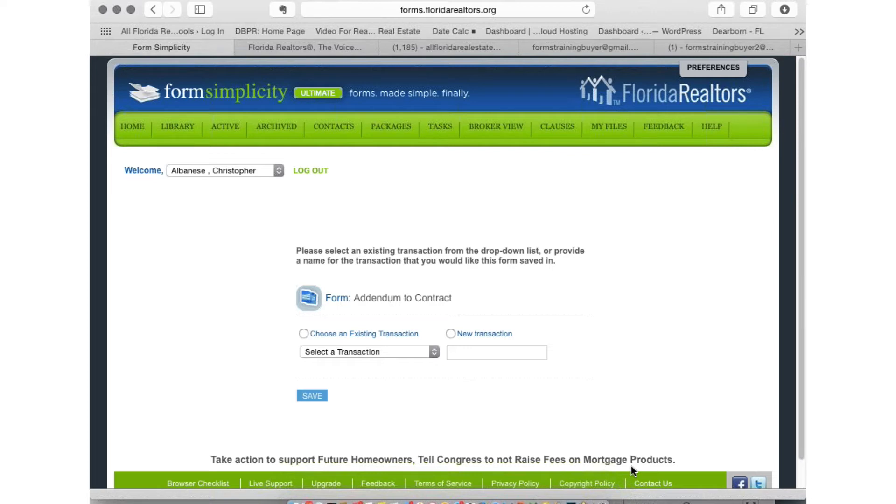
left_click(373, 350)
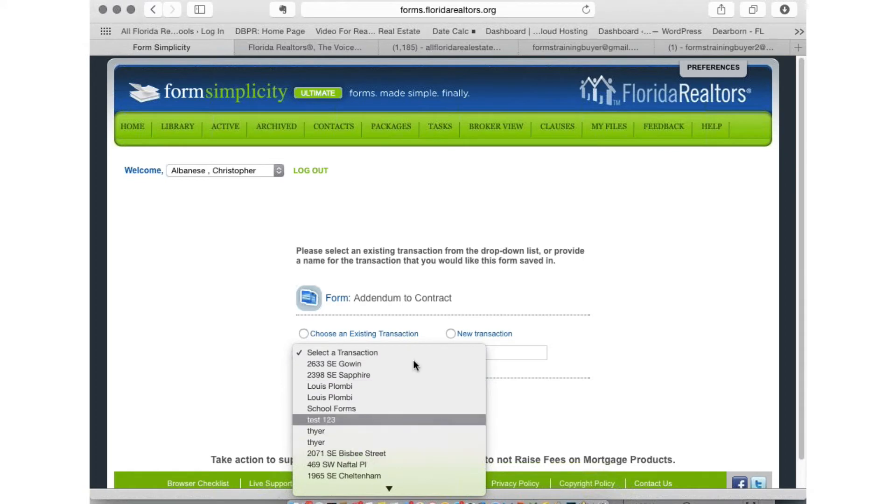
left_click(487, 296)
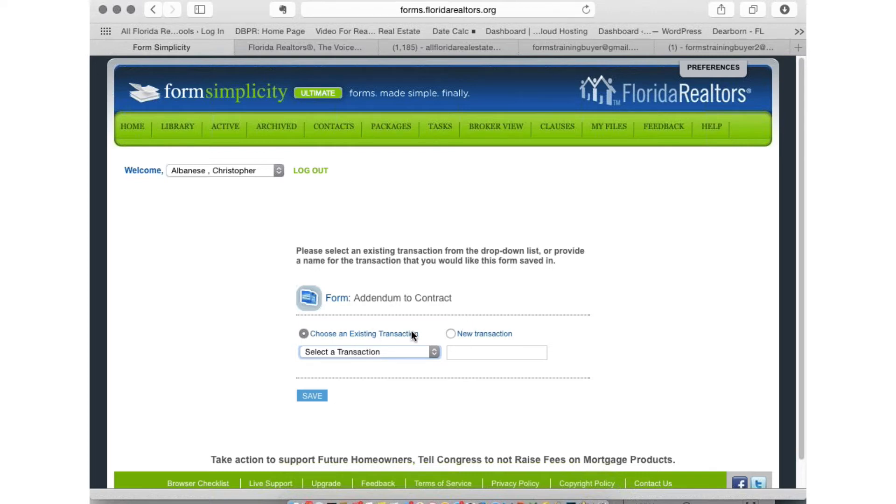
left_click(449, 334)
left_click(313, 397)
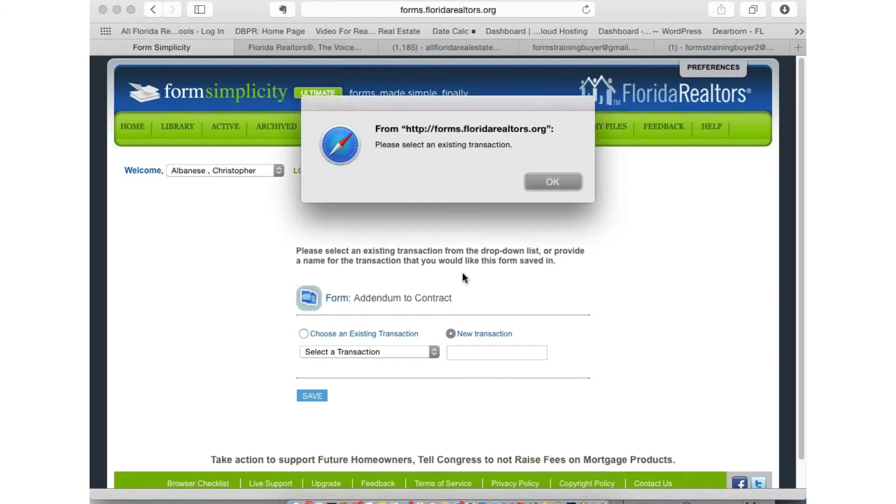
left_click(552, 181)
type("testtoday")
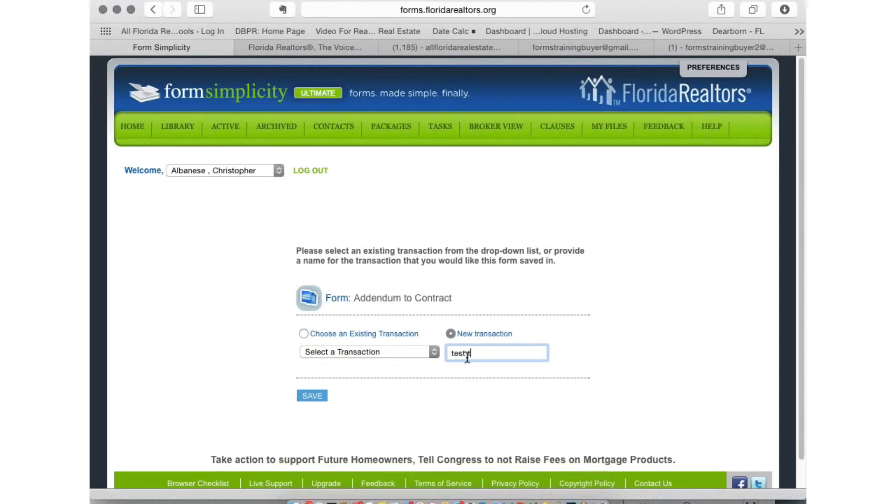
left_click(310, 396)
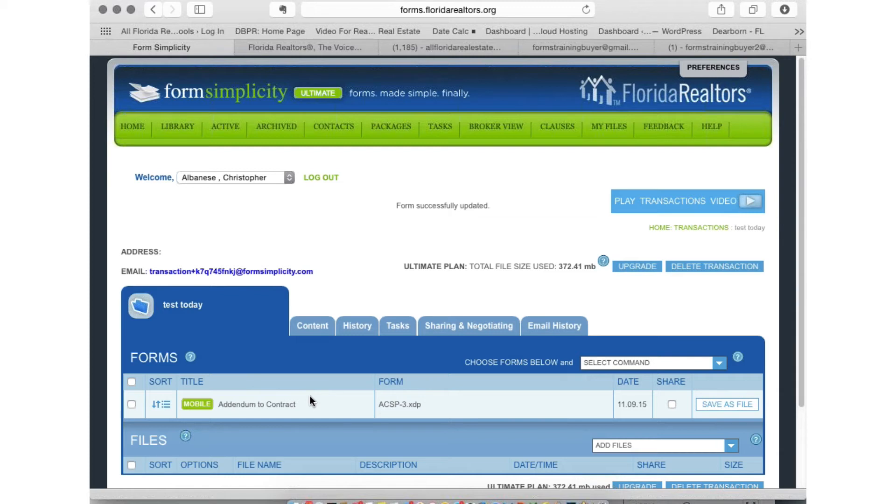
- Return to the home page and open the "test today" transaction from the active transactions
scroll(310, 396, "down", 1)
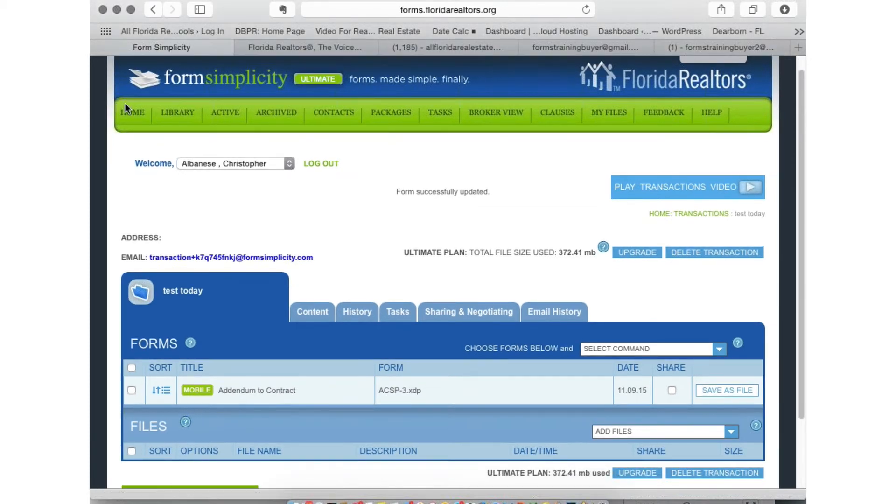
left_click(132, 112)
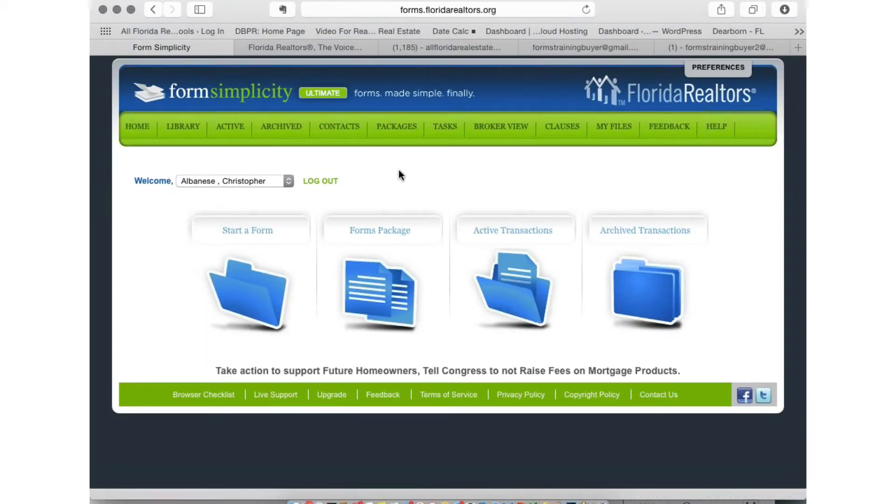
left_click(520, 291)
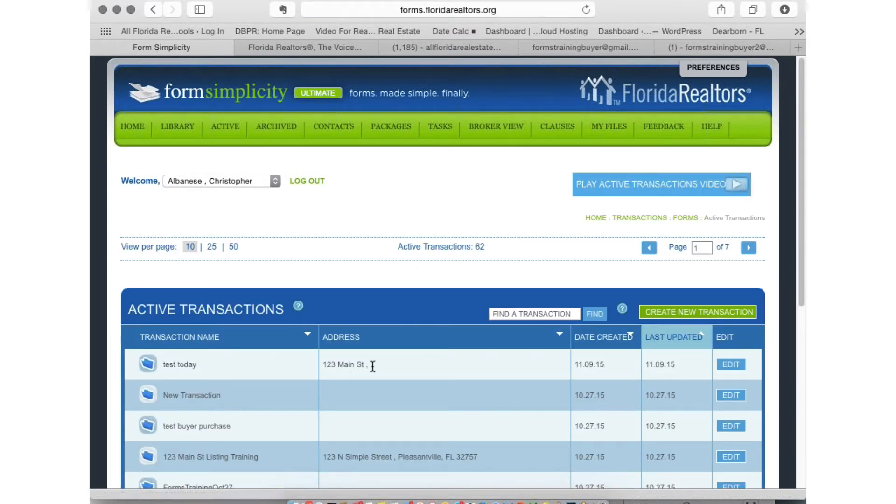
left_click(175, 365)
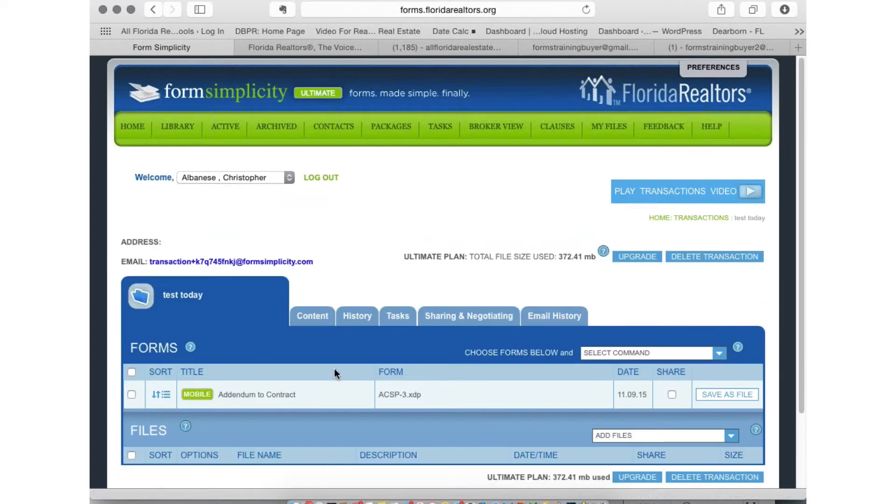
- Reopen the saved Addendum to Contract to review it down to the signature lines, then save and close it
scroll(334, 369, "down", 2)
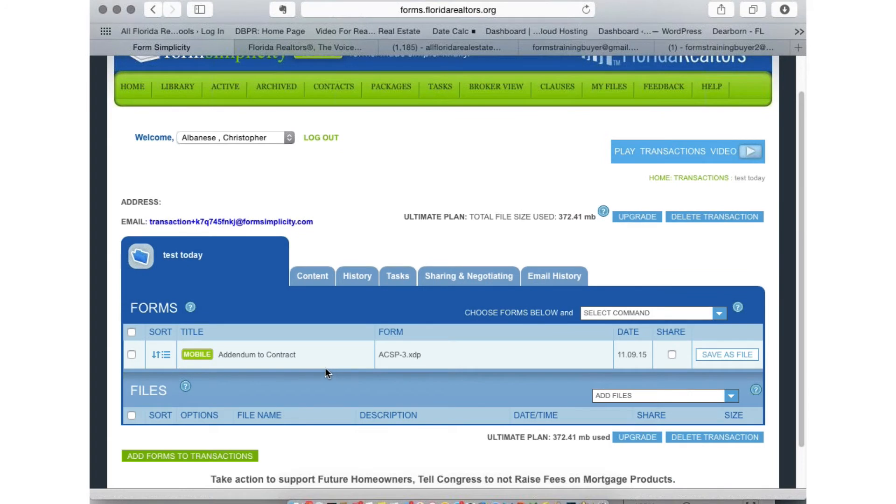
left_click(255, 355)
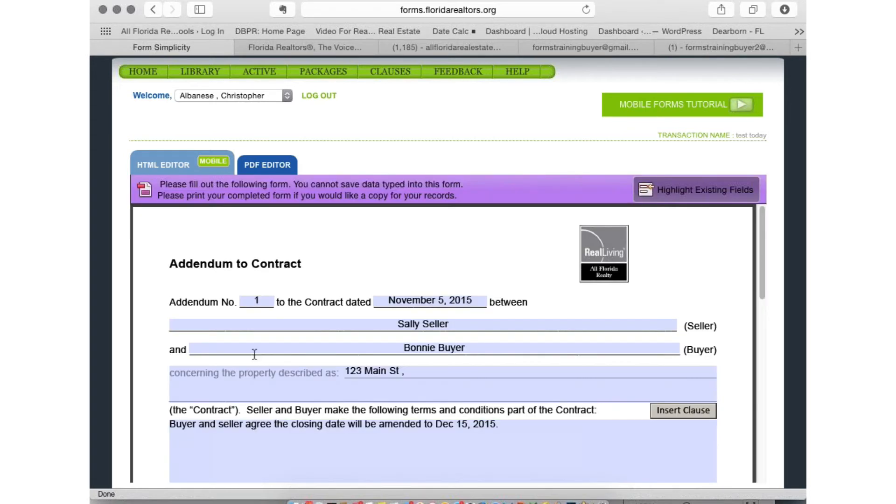
scroll(254, 355, "down", 15)
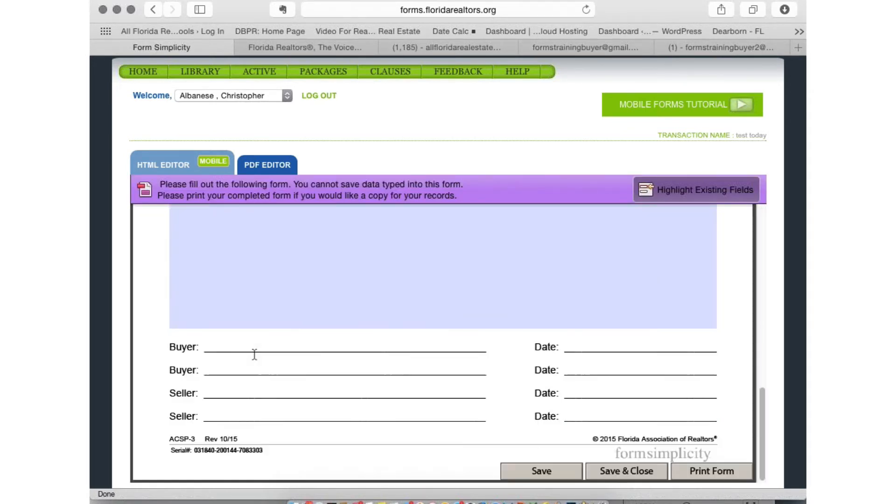
left_click(632, 473)
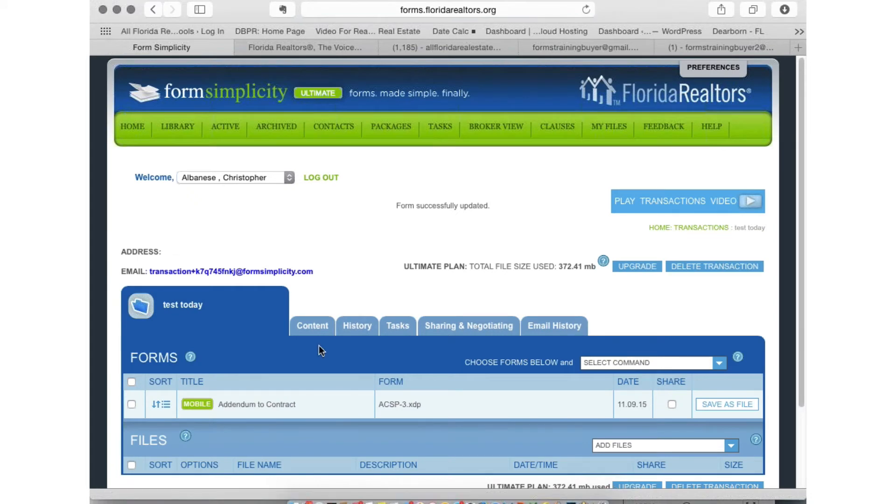
- Select the Addendum to Contract in the transaction's forms and start an email with it
scroll(318, 346, "down", 1)
scroll(246, 331, "down", 5)
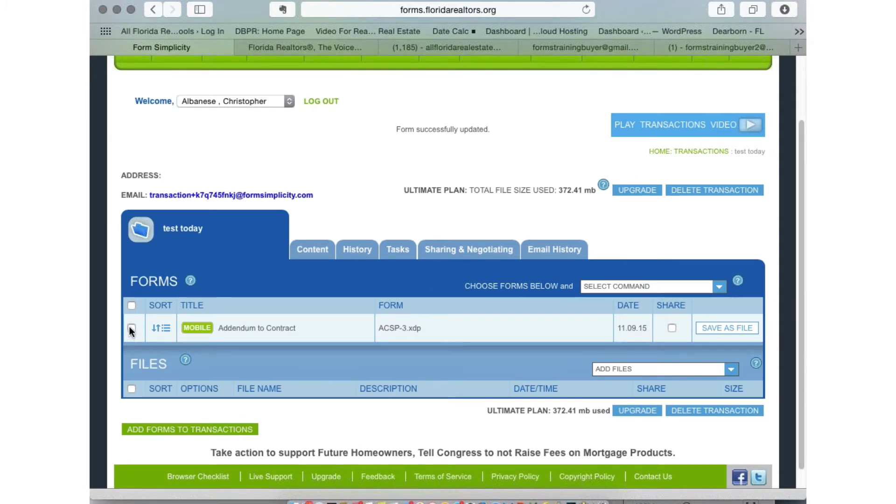
left_click(131, 328)
left_click(649, 288)
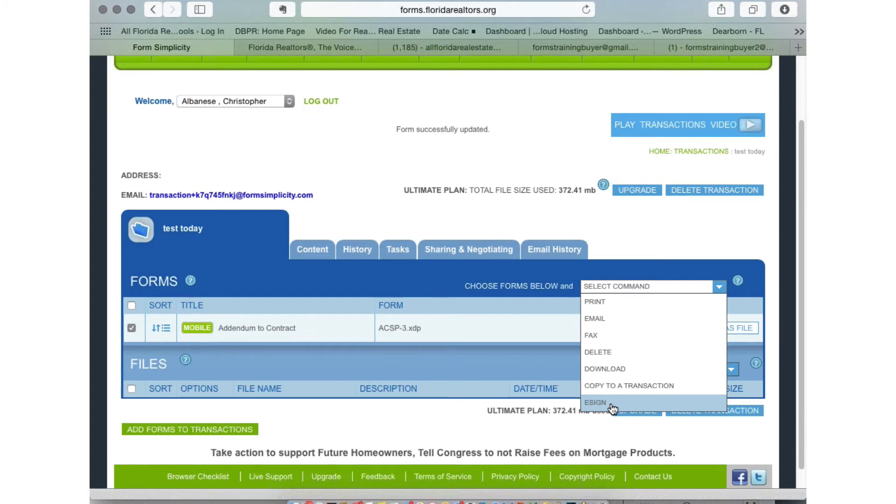
left_click(594, 319)
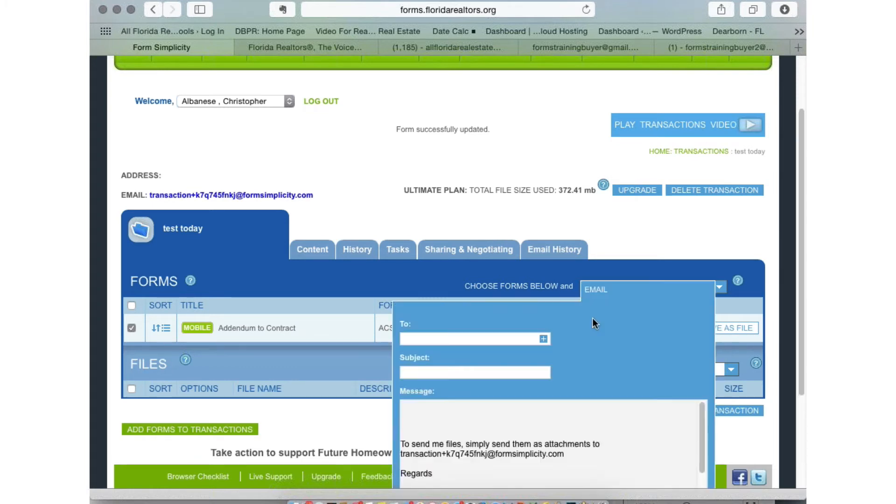
- Copy the first training buyer's email address from the Notes app and paste it as the email's recipient
left_click(441, 338)
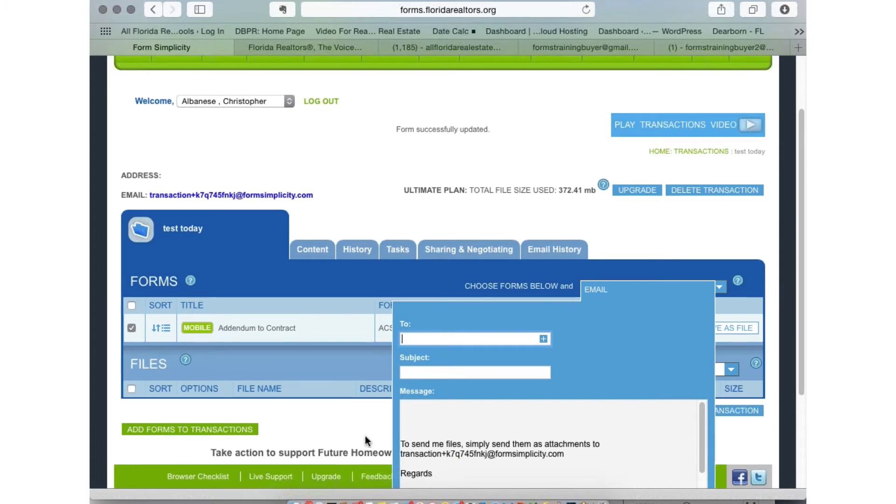
left_click(381, 497)
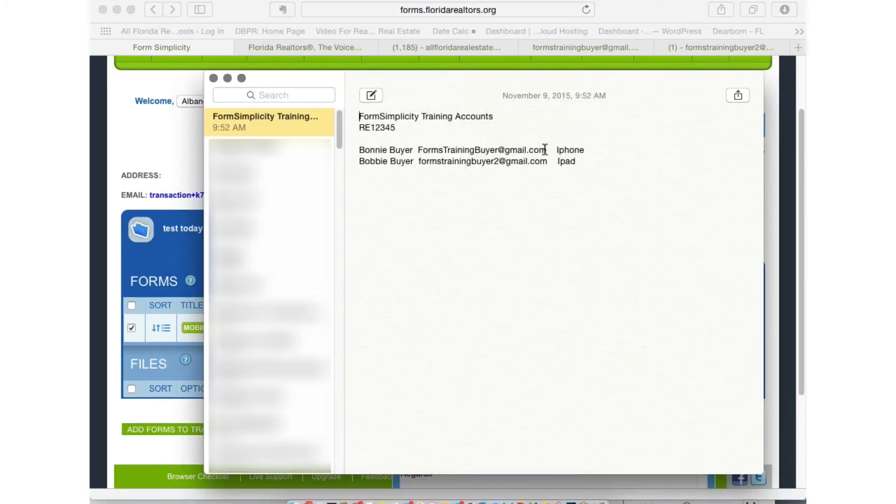
left_click_drag(546, 149, 419, 145)
key("super+c")
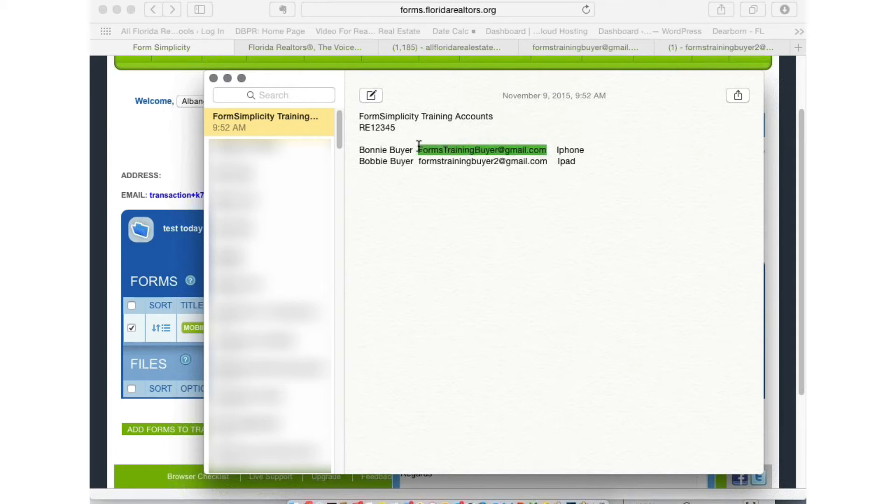
left_click(185, 176)
left_click(480, 344)
key("super+v")
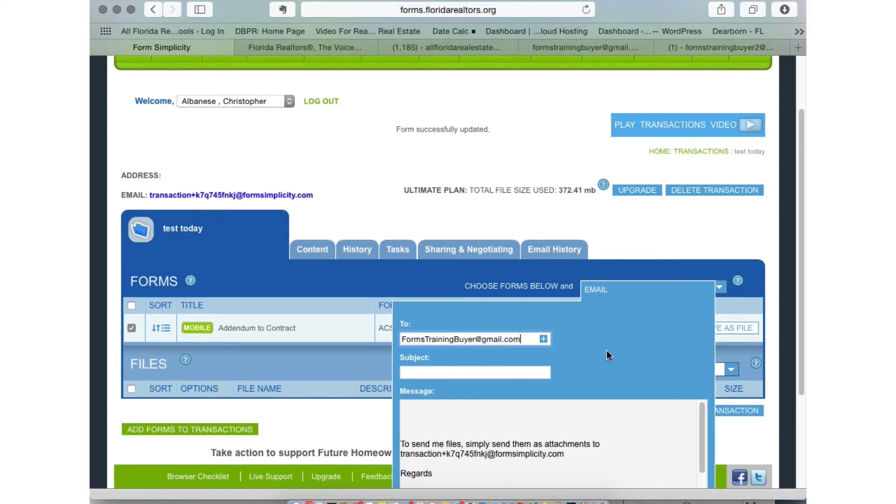
- Set the email's subject to "Test Addendum" and begin the message with "Please review this addendum."
left_click(411, 372)
type("Test")
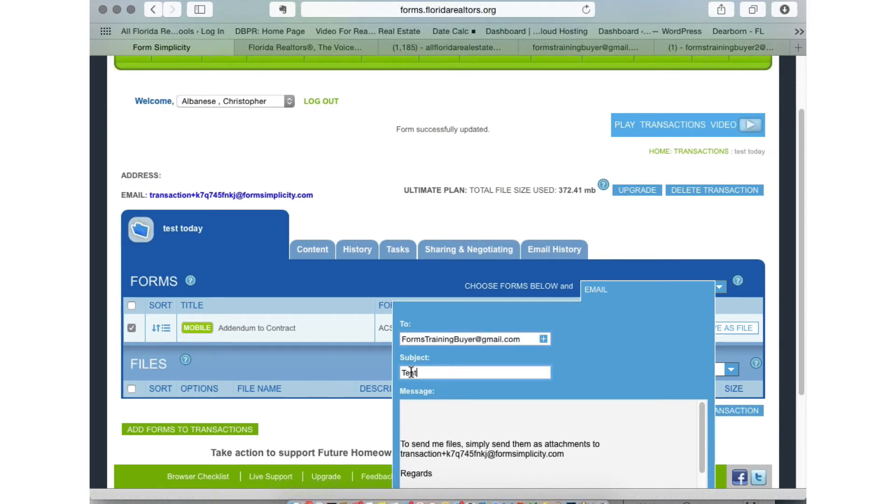
type(" Addendum")
key("Tab")
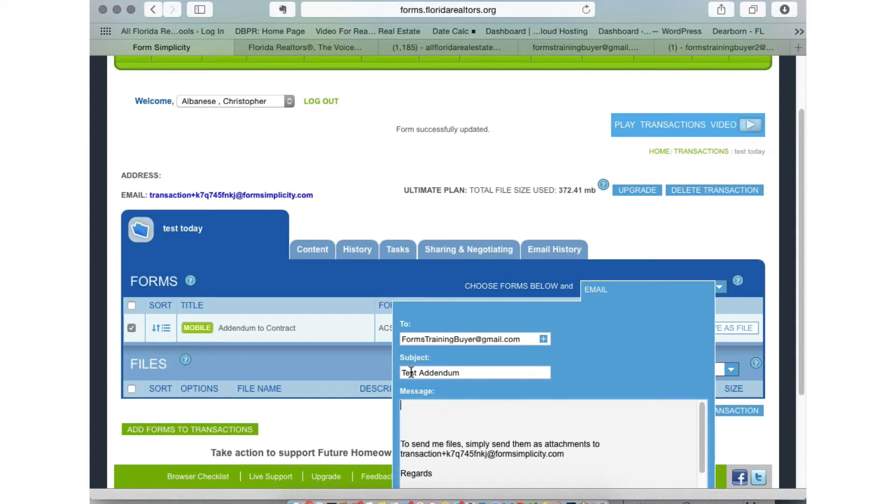
type("Please review this a")
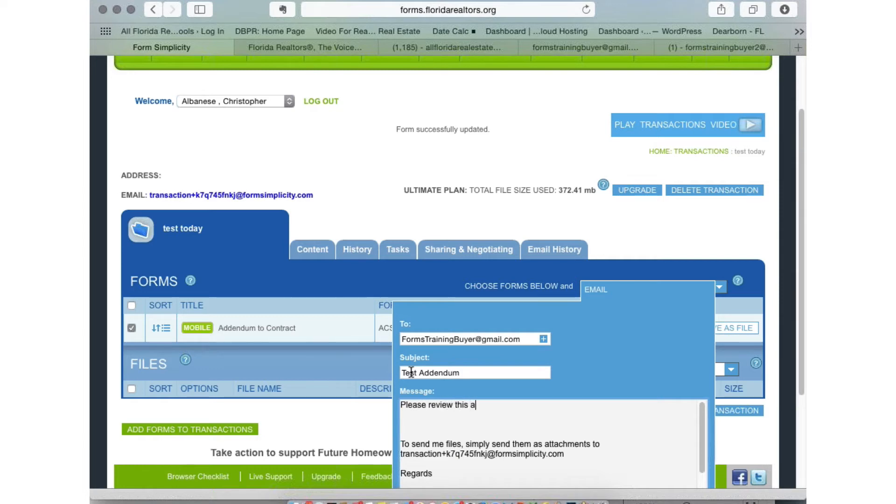
type("ddendum.")
- Send the email with a copy to self and locked forms, and decline adding the recipient to the contacts
scroll(518, 377, "down", 2)
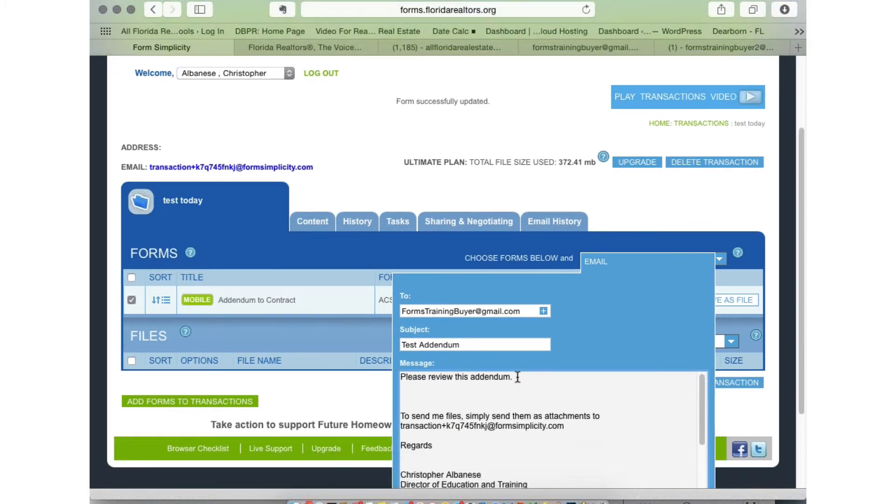
scroll(517, 378, "down", 5)
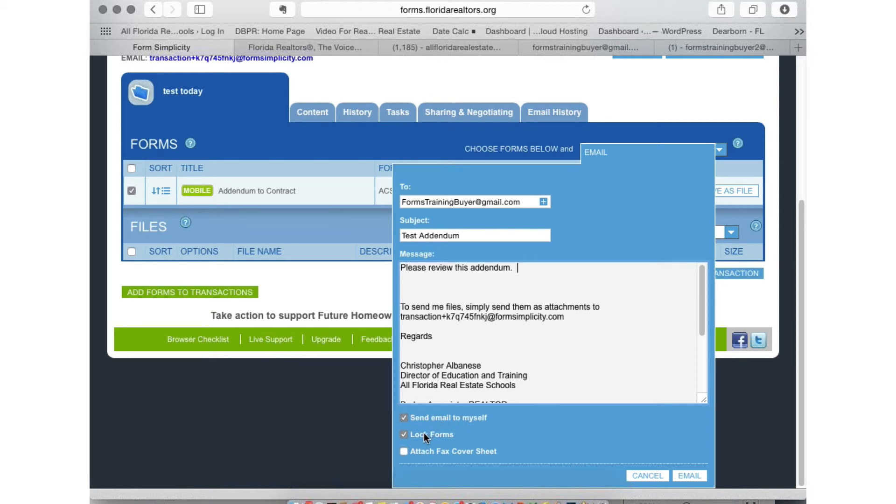
left_click(697, 477)
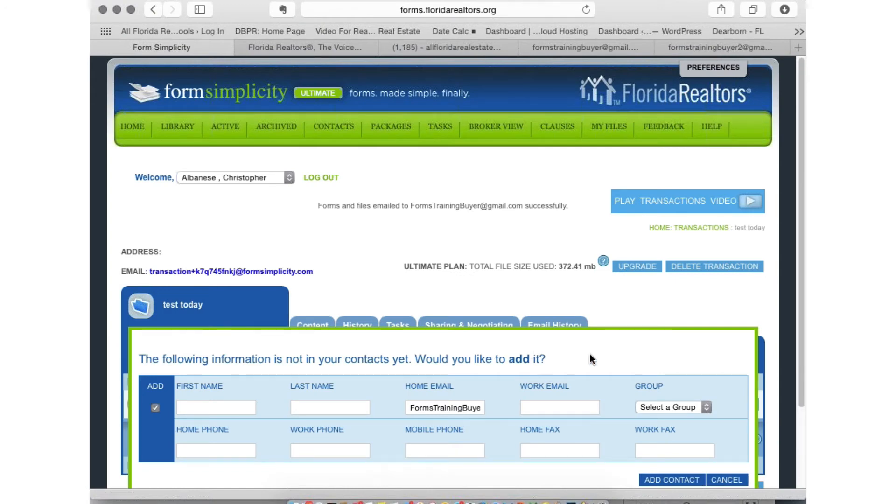
scroll(640, 321, "down", 3)
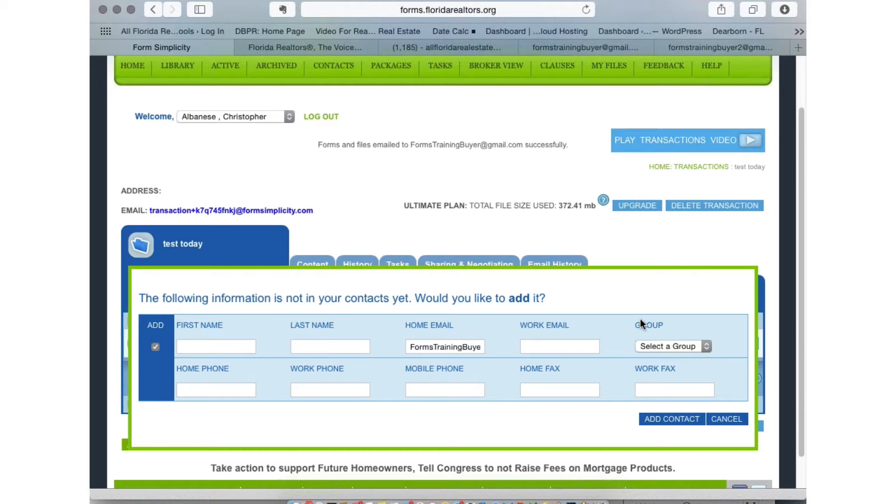
left_click(732, 419)
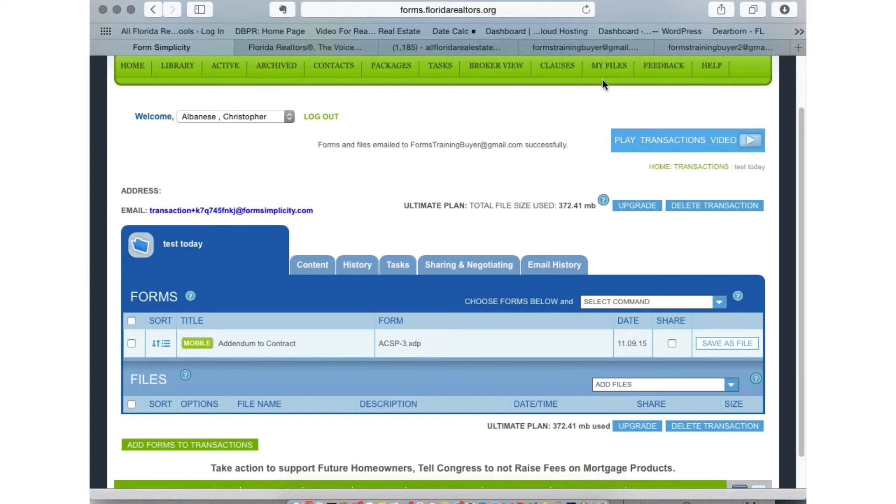
- Switch to the training buyer's Gmail inbox, refresh it and open the "Test Addendum" email
left_click(595, 48)
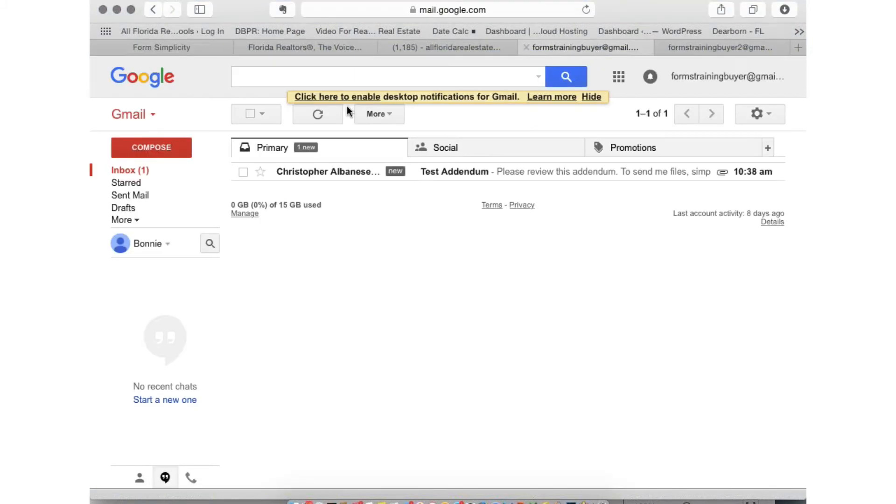
left_click(583, 13)
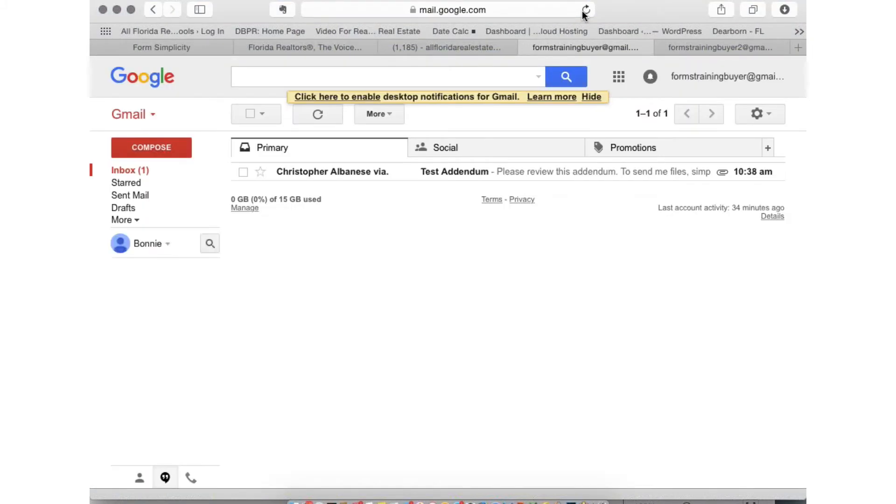
mouse_move(347, 181)
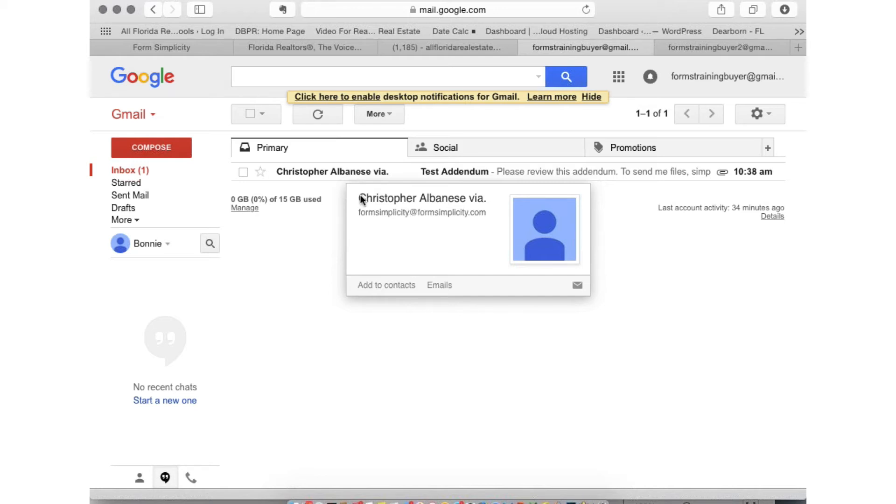
left_click(327, 174)
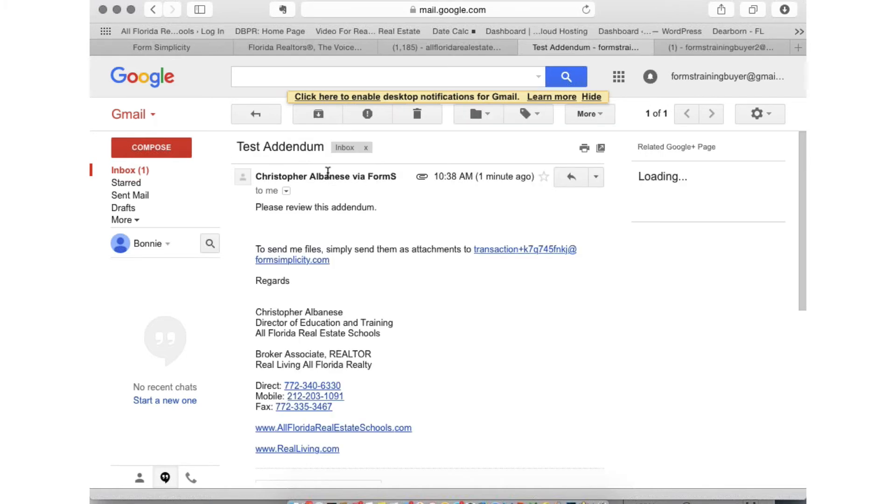
scroll(301, 244, "down", 5)
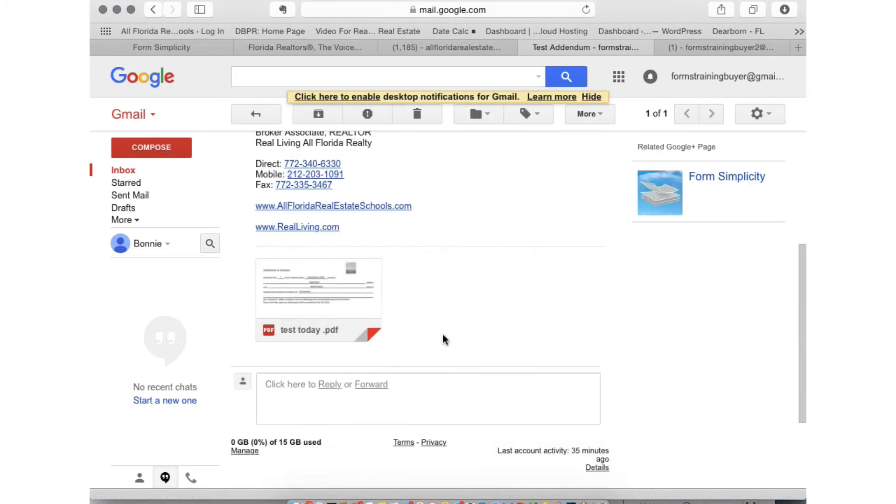
- Open the email's PDF attachment, review the addendum from its heading to the signature lines, and close the preview
left_click(311, 294)
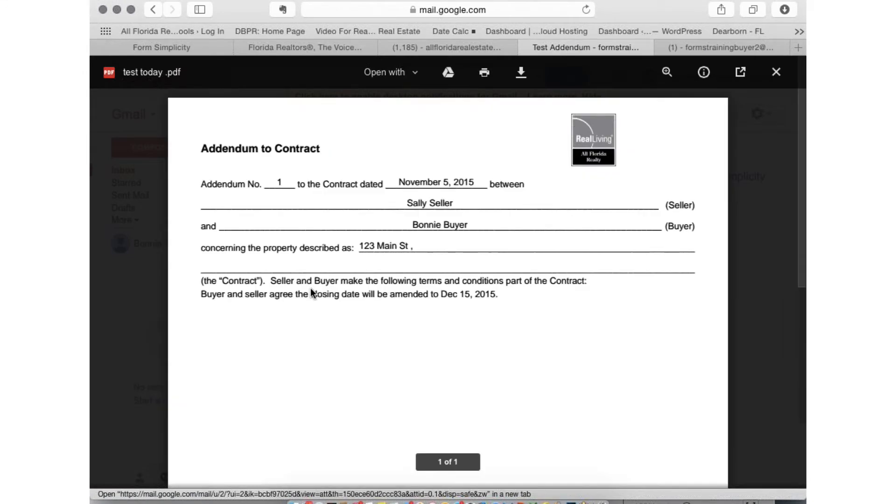
scroll(402, 299, "down", 5)
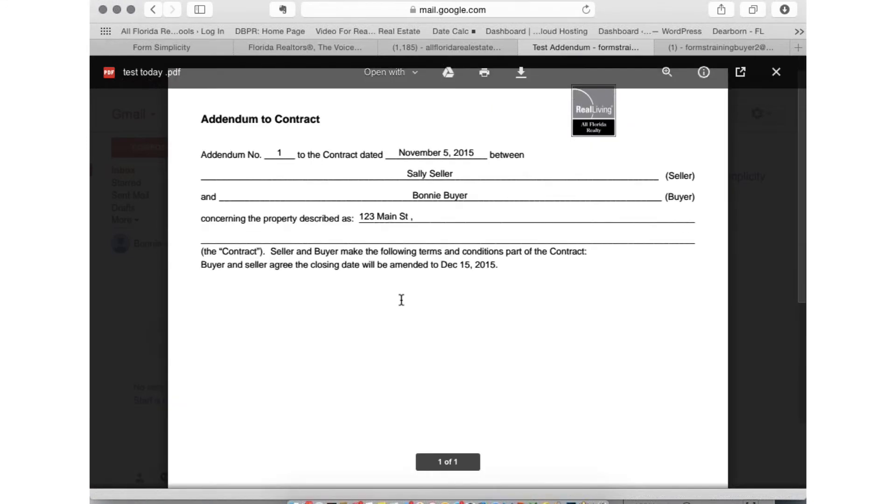
scroll(402, 300, "down", 4)
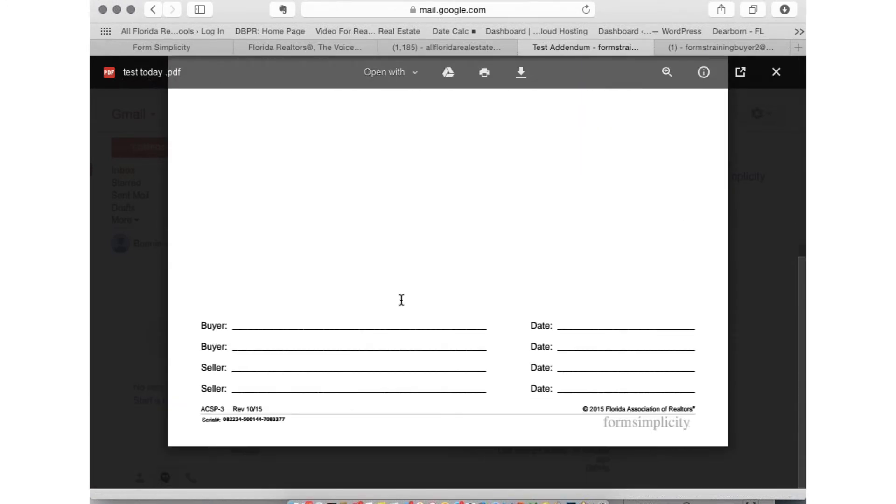
scroll(401, 300, "up", 10)
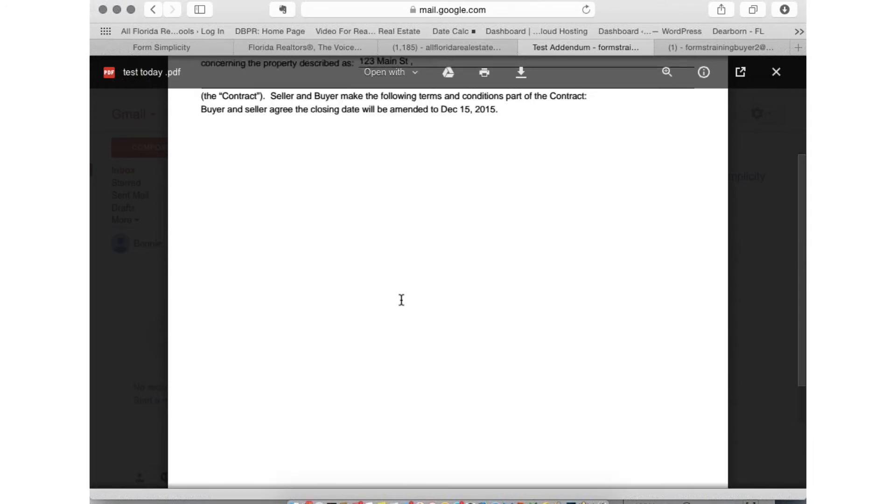
left_click(777, 72)
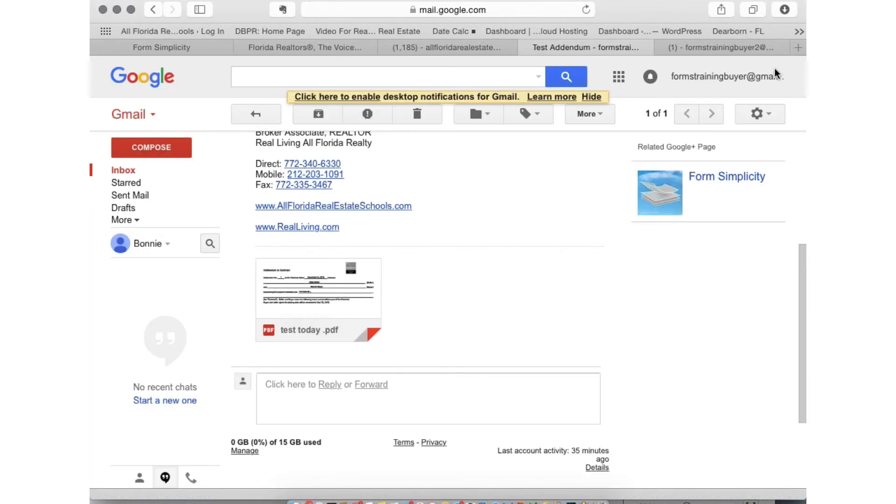
- Return to Form Simplicity and open the forms packages from its home page to review the brokerage-wide and personal packages
left_click(174, 48)
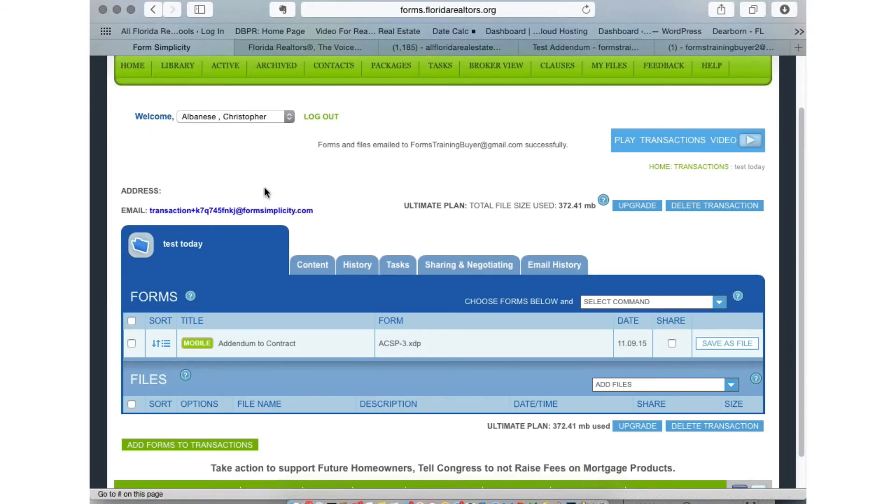
left_click(131, 68)
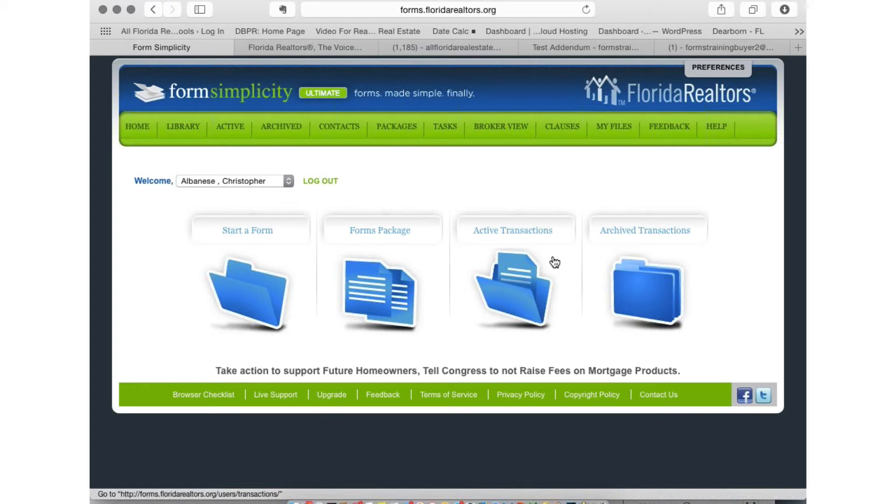
left_click(373, 291)
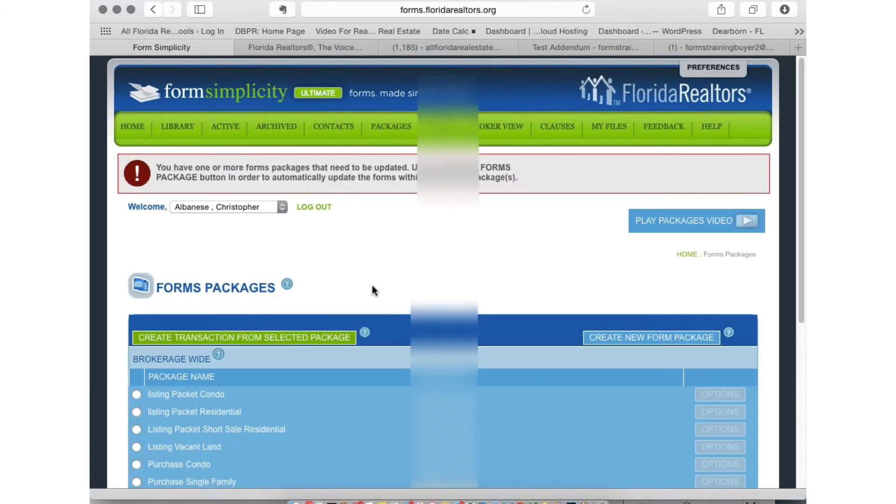
scroll(372, 286, "down", 10)
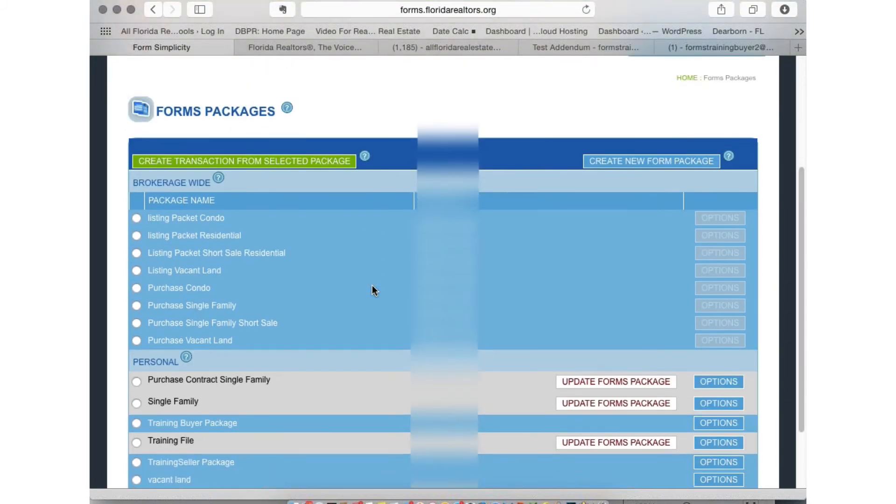
scroll(372, 287, "down", 1)
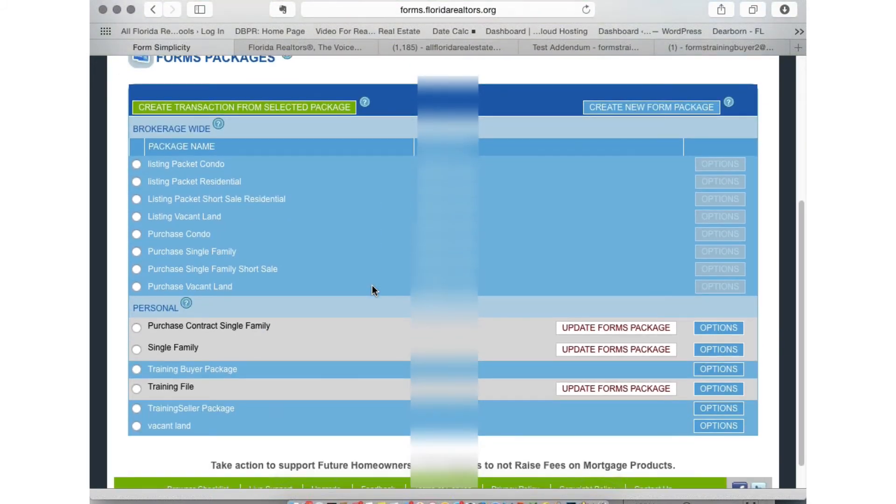
scroll(372, 289, "down", 1)
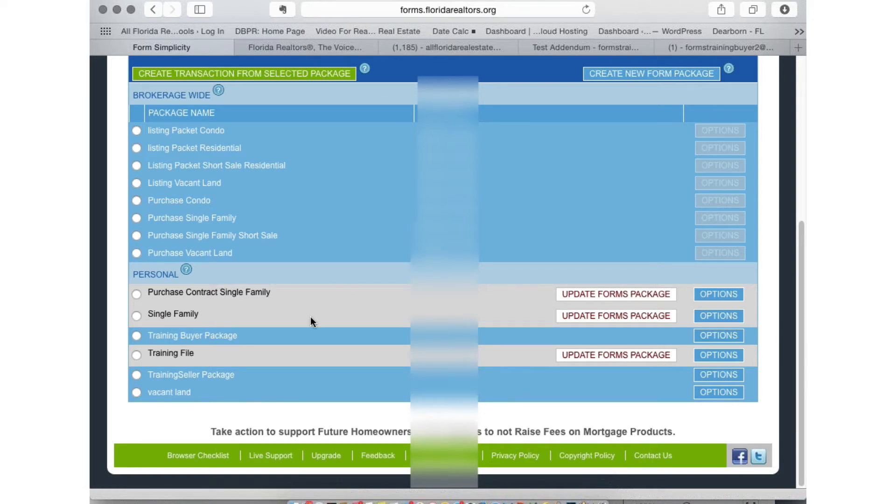
scroll(301, 332, "up", 1)
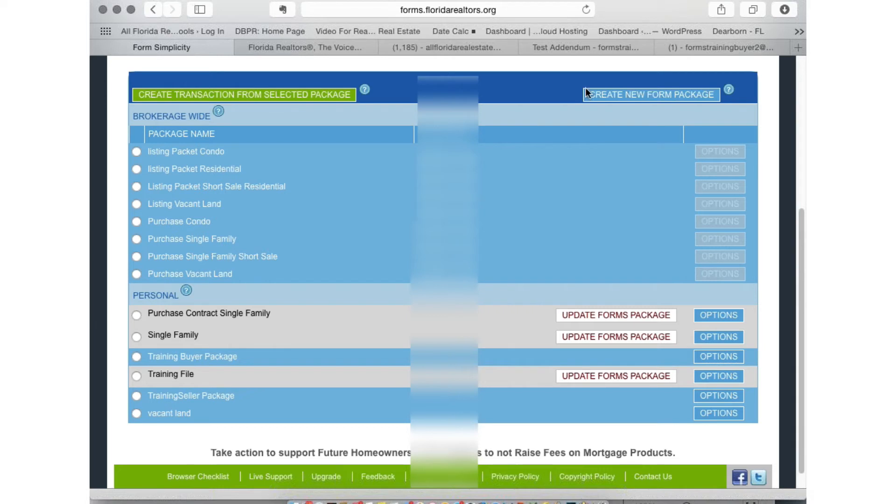
- Create a personal forms package named "Today Training Listing Package Single Family"
left_click(657, 96)
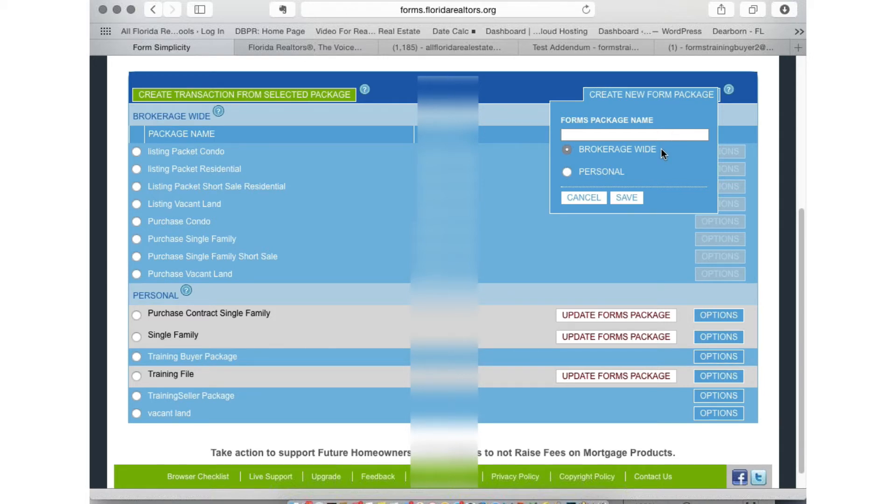
left_click(567, 173)
left_click(629, 136)
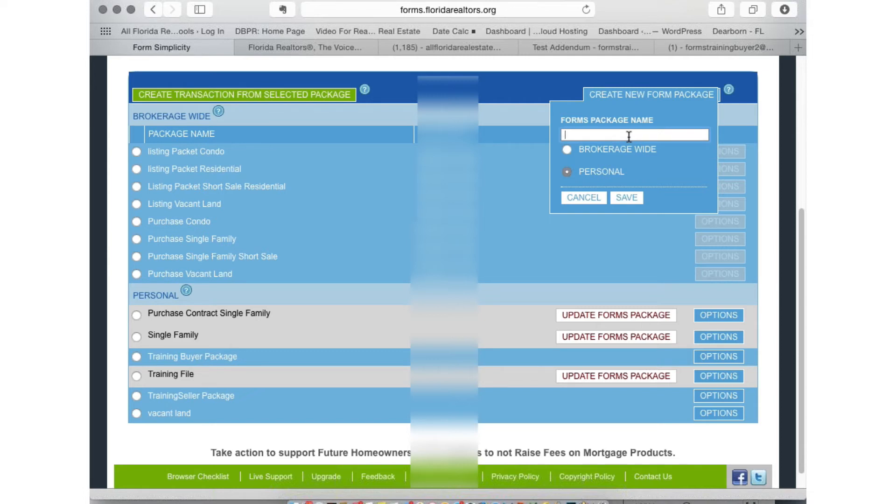
type("Today Training Listing Package Si")
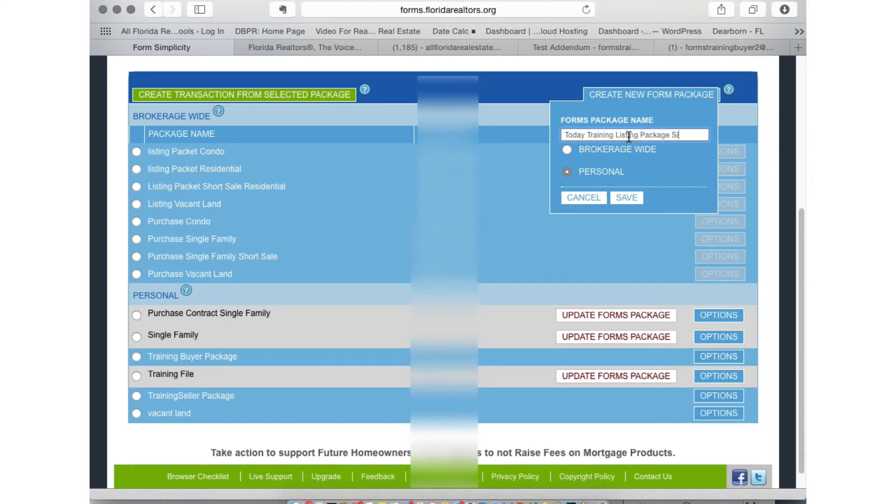
type("ngle Family")
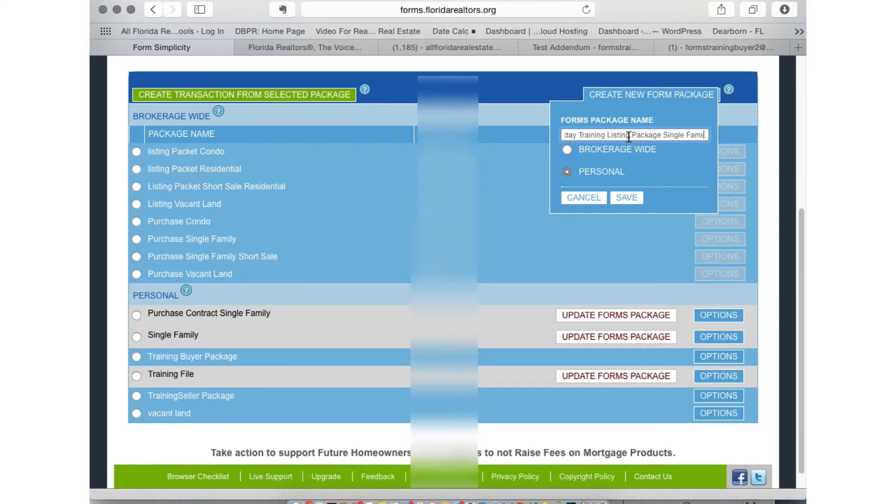
left_click(628, 198)
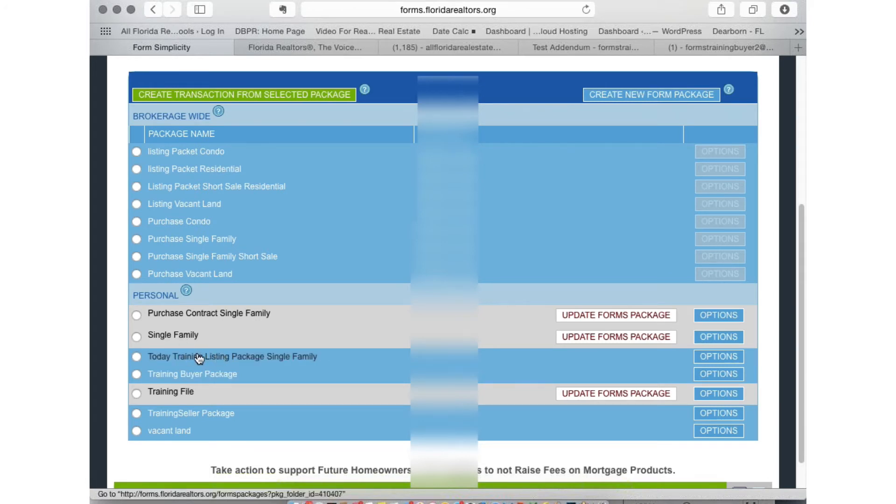
- Open the Today Training Listing Package Single Family package and search the blank form library for "listing"
left_click(225, 357)
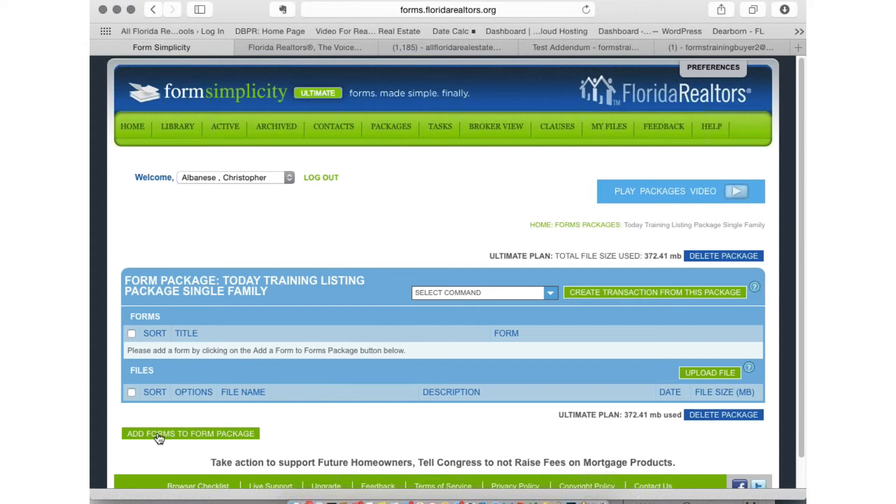
left_click(217, 436)
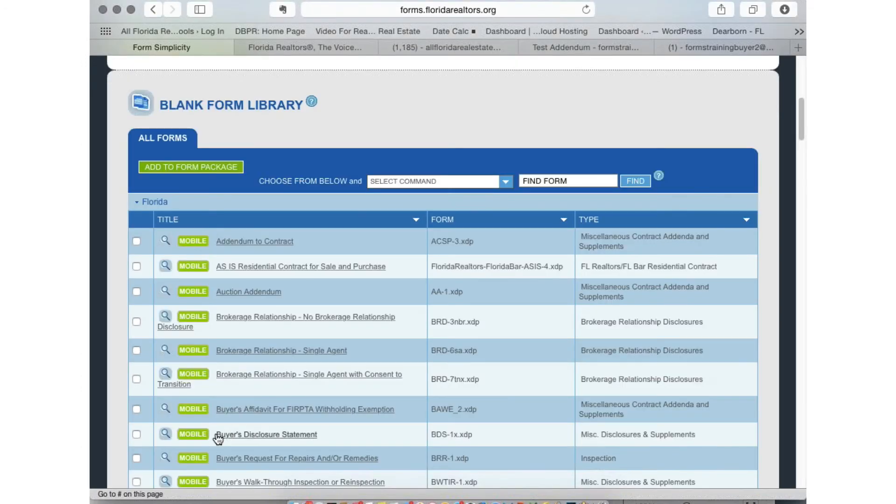
left_click(576, 181)
type("listin")
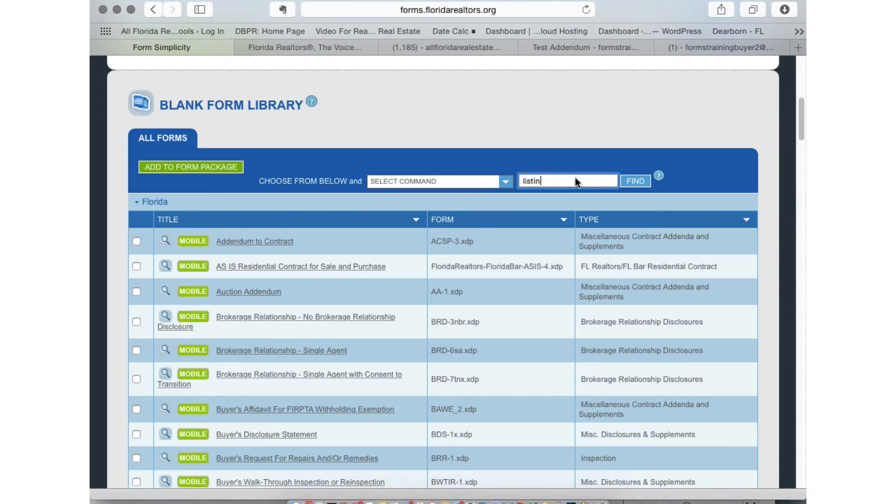
type("g")
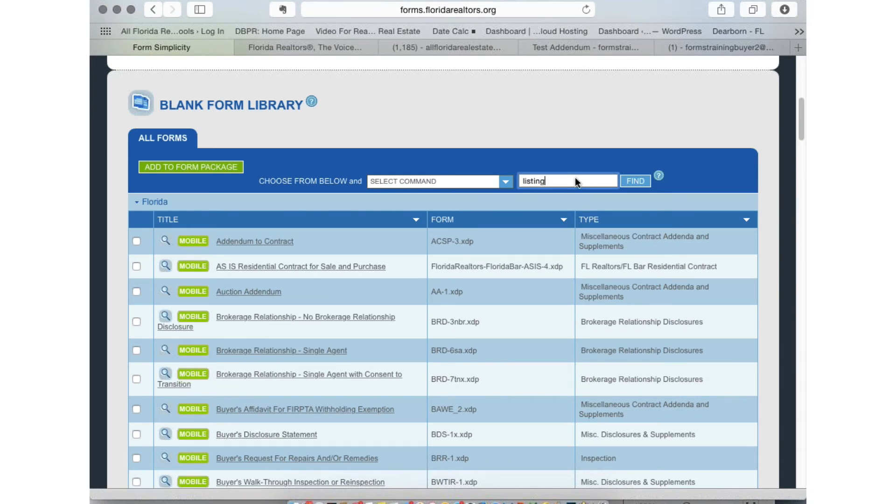
left_click(636, 185)
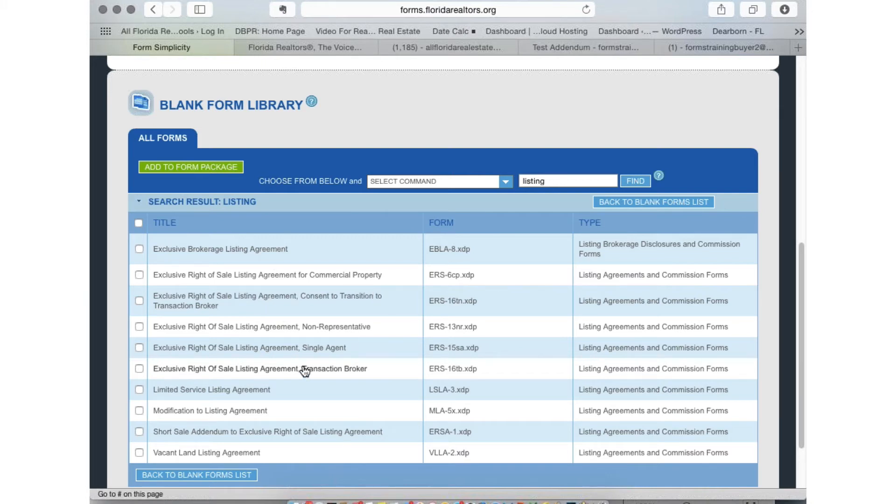
- Add the Exclusive Right Of Sale Listing Agreement, Transaction Broker form to the package
left_click(139, 369)
left_click(209, 170)
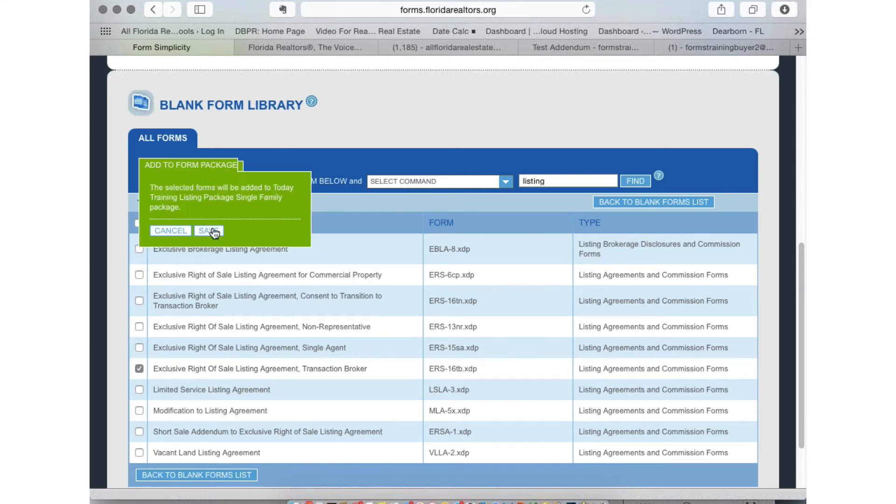
left_click(208, 231)
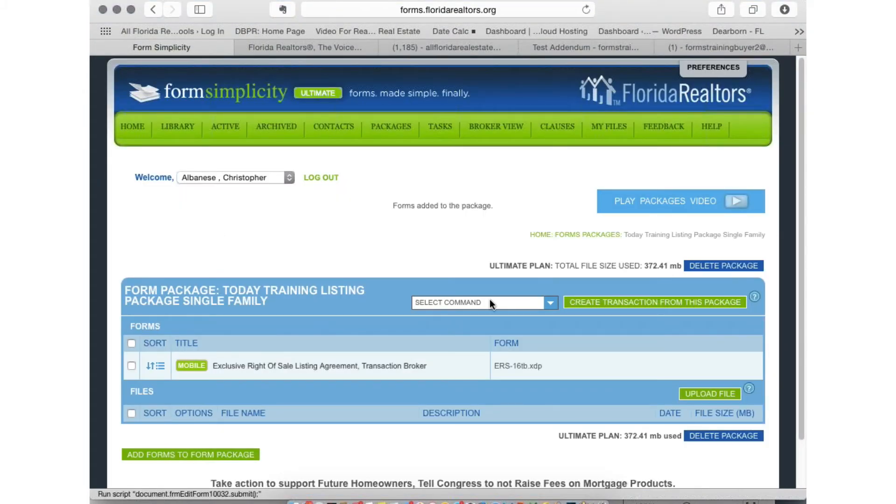
- Start adding another form to the package and search the blank form library for "disclosure"
left_click(190, 455)
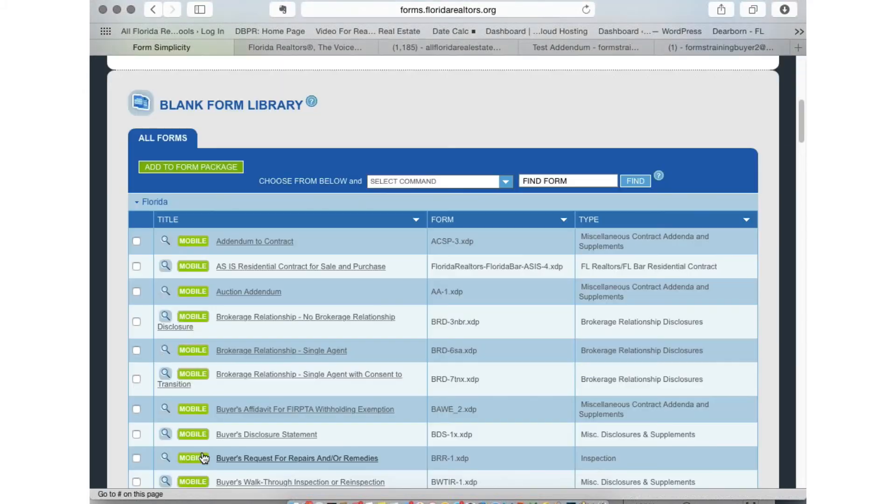
left_click(571, 185)
type("disclosure")
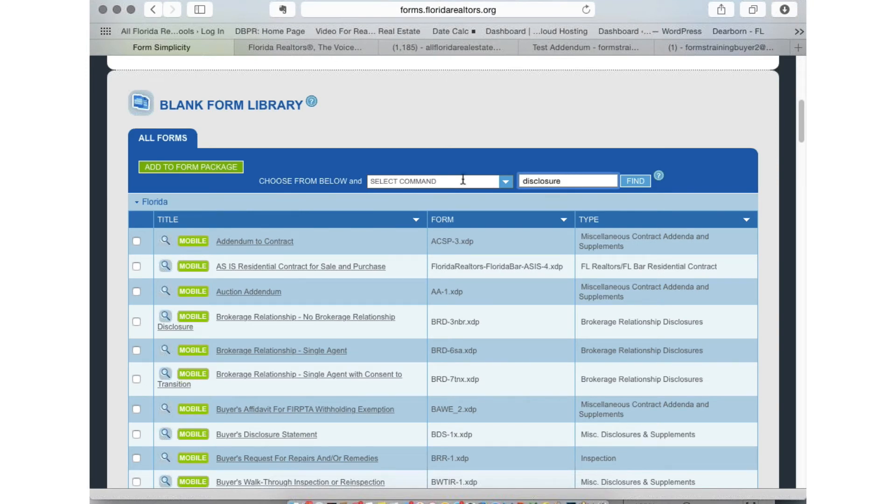
key("Return")
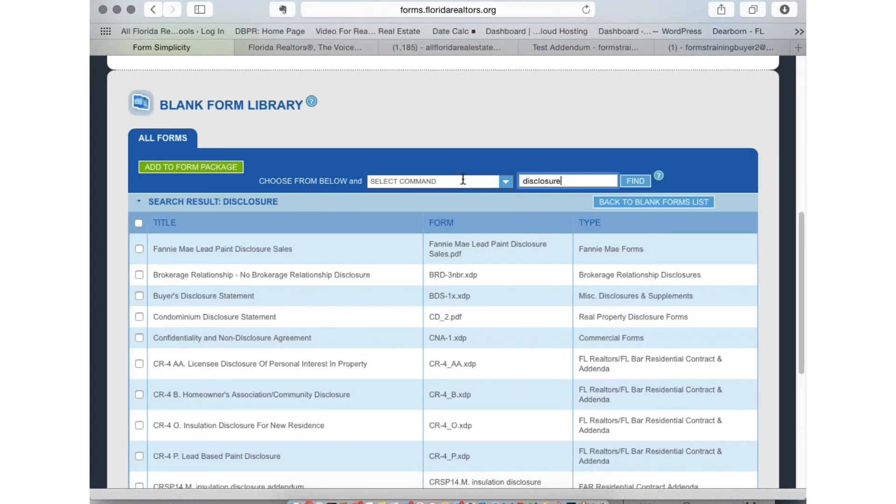
- Add the Seller's Property Disclosure - Residential form from the disclosure search results to the form package
scroll(270, 348, "down", 5)
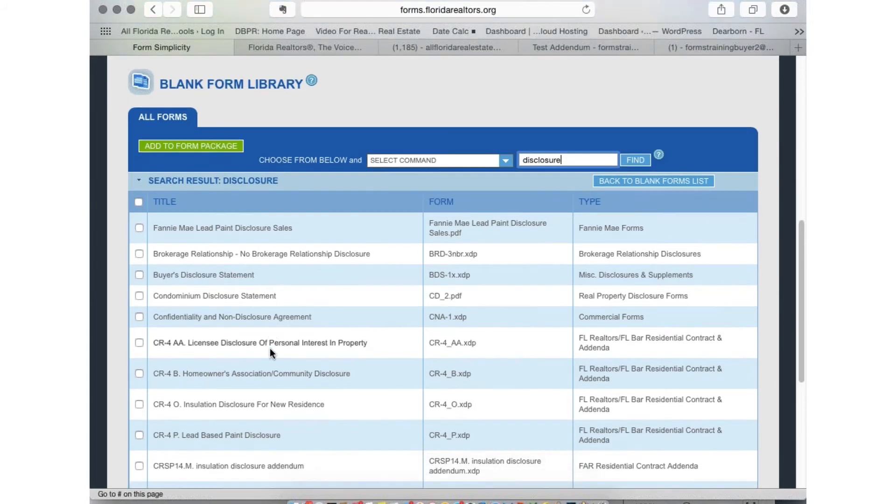
scroll(270, 353, "down", 6)
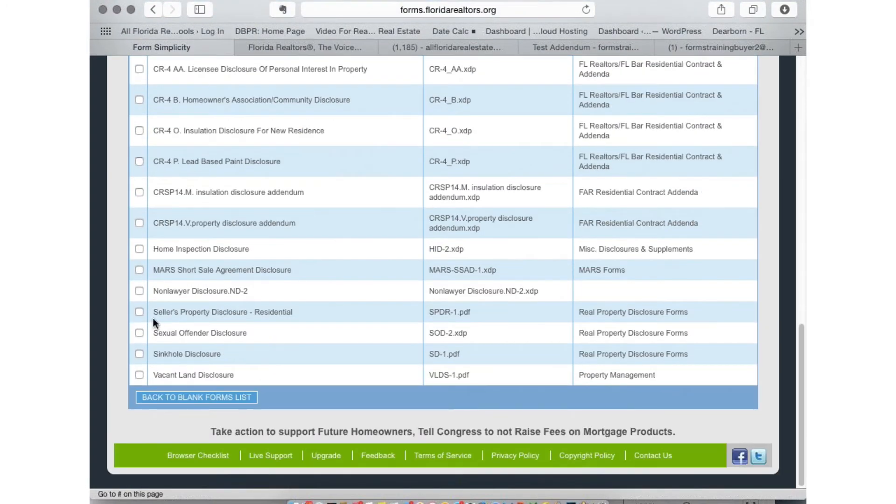
left_click(139, 312)
scroll(280, 318, "up", 1)
scroll(280, 314, "up", 20)
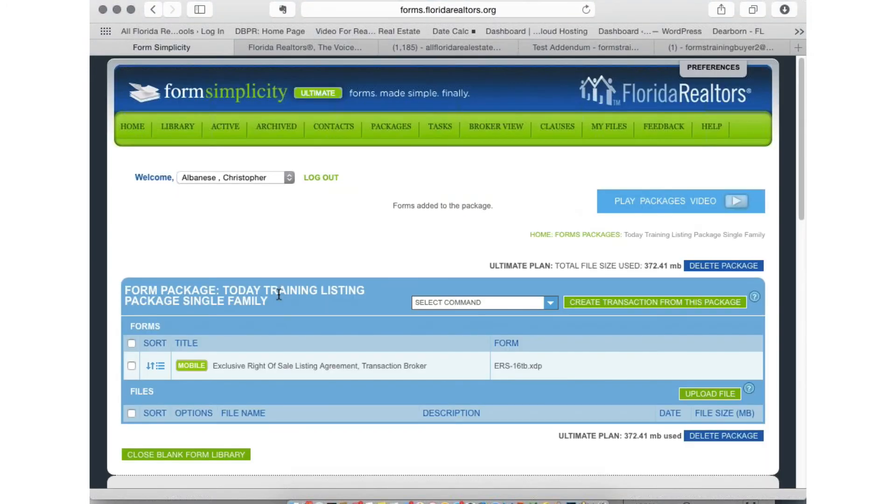
scroll(278, 293, "down", 7)
scroll(278, 293, "down", 3)
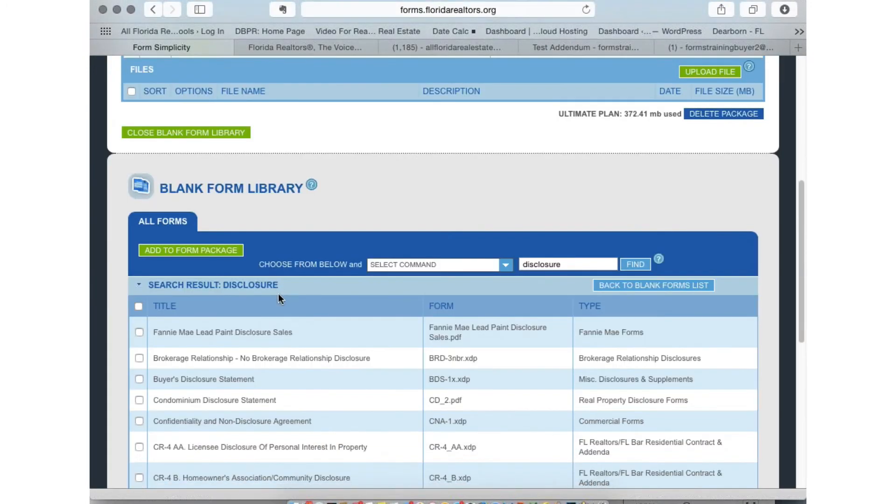
left_click(183, 250)
left_click(206, 313)
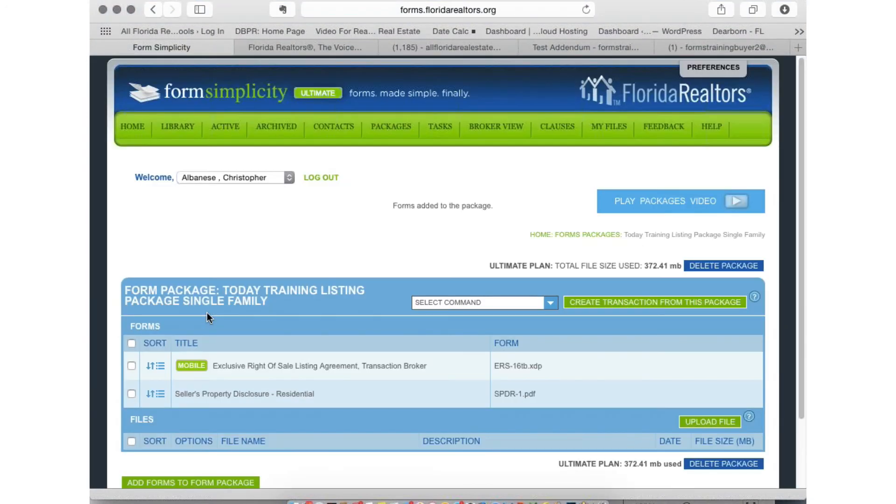
- Upload the file ss_buyersdisclosureaddendum.pdf to the package with the description "BOA SS Arms Length"
scroll(206, 312, "down", 3)
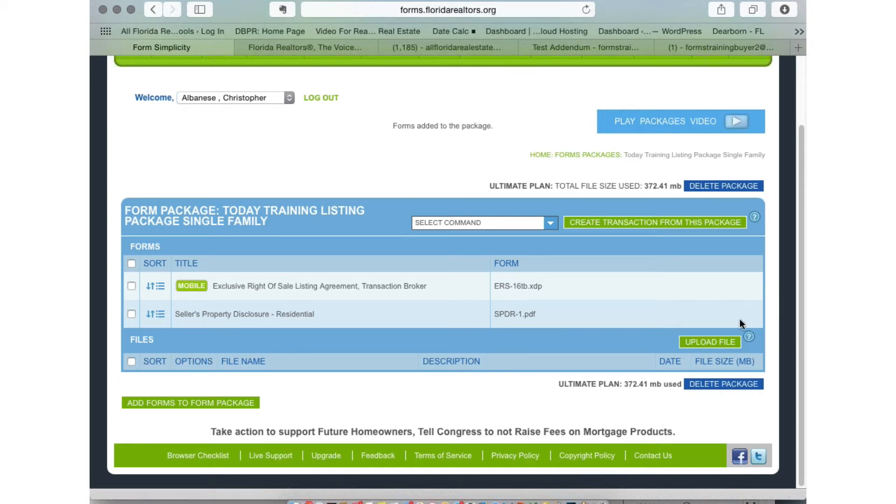
left_click(717, 345)
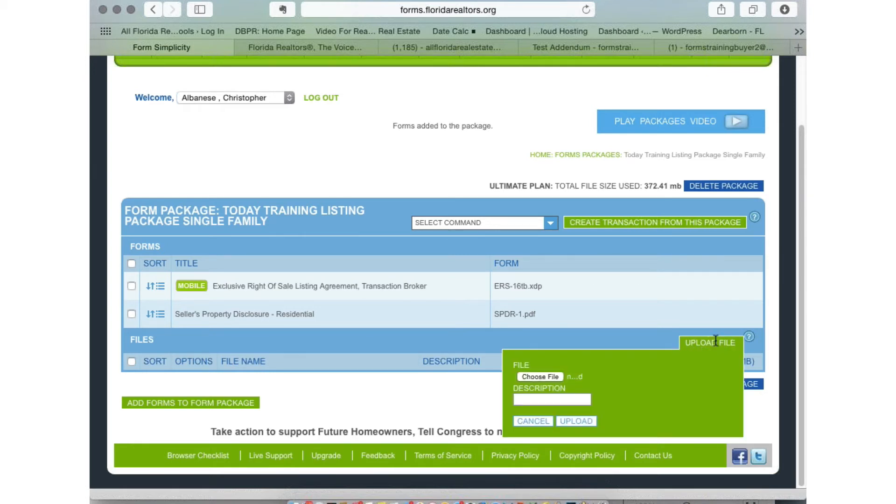
left_click(541, 377)
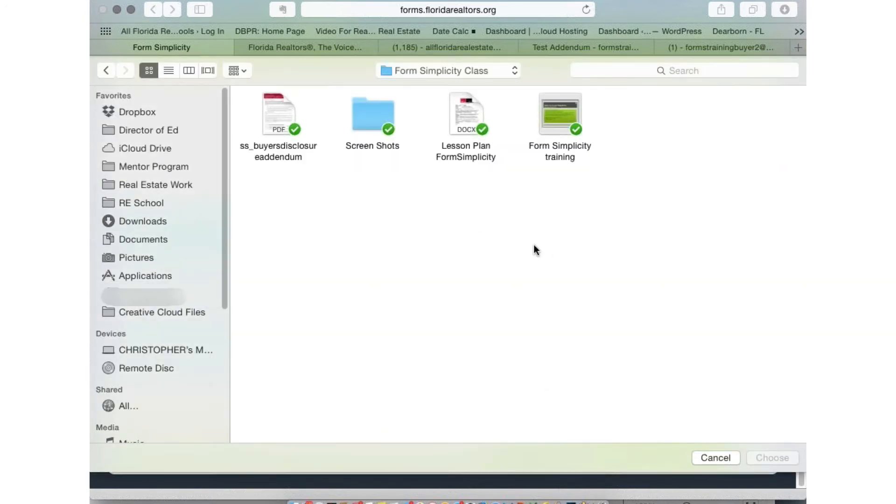
double_click(282, 103)
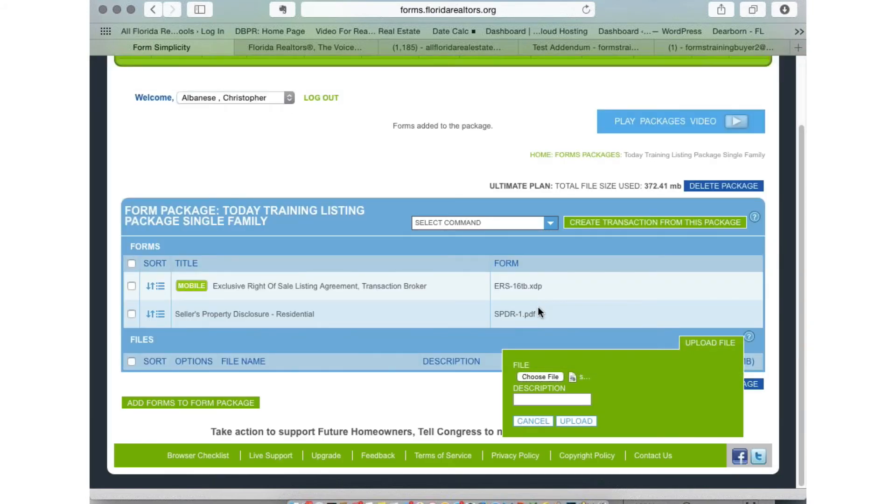
left_click(532, 400)
type("BOA SS Arms Lengt")
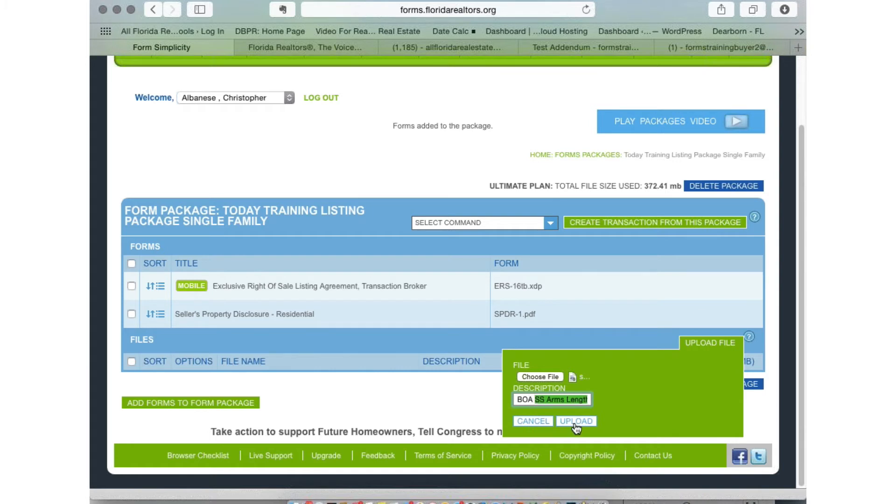
left_click(576, 423)
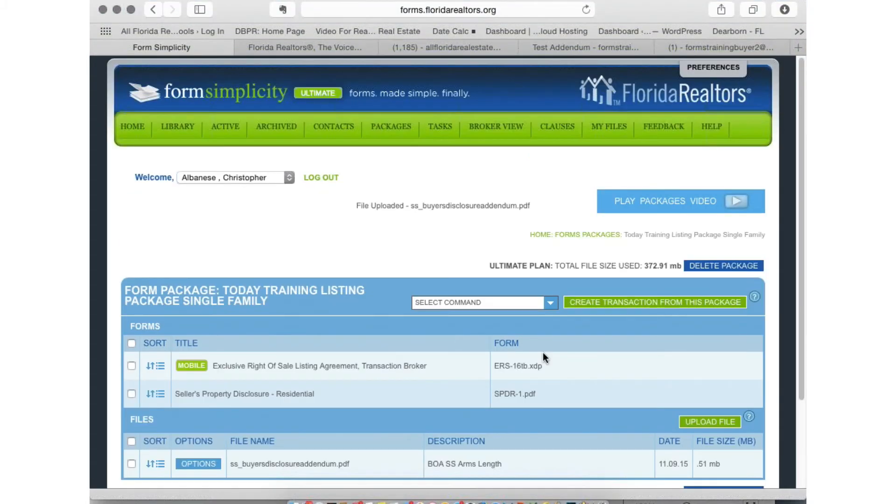
scroll(542, 352, "down", 3)
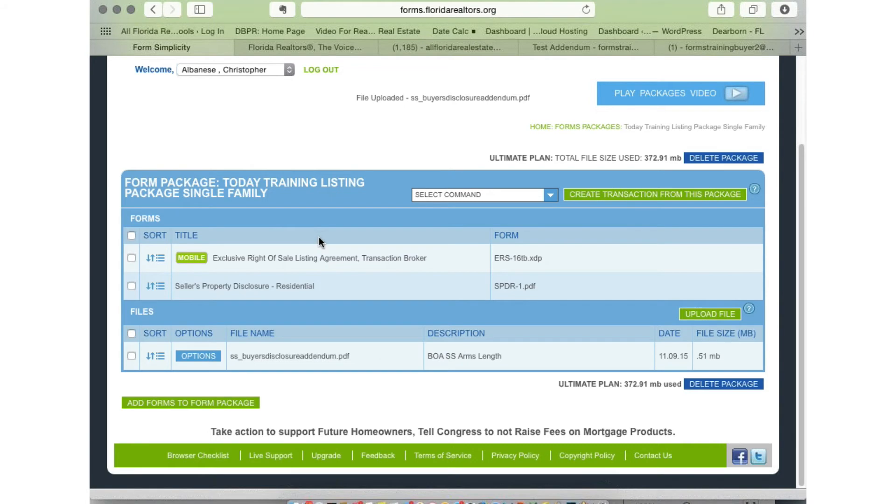
- Return to the home page and reopen the personal Today Training Listing Package Single Family from the forms packages
scroll(318, 237, "up", 3)
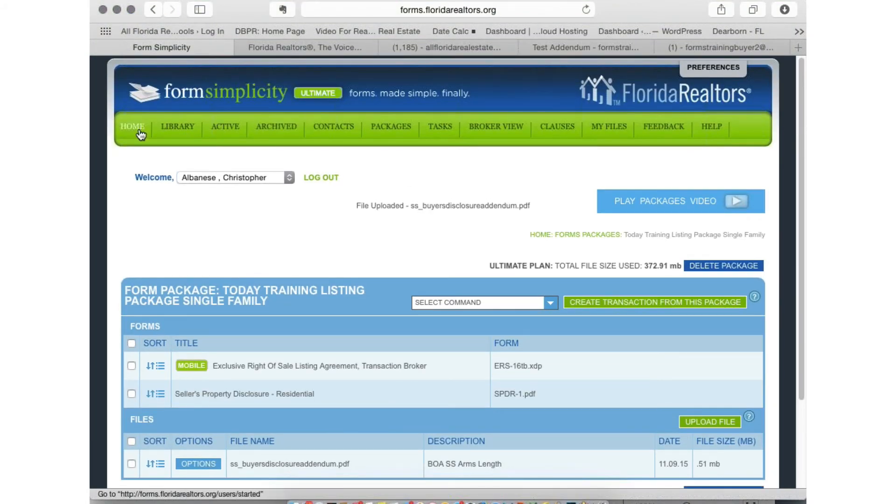
left_click(135, 130)
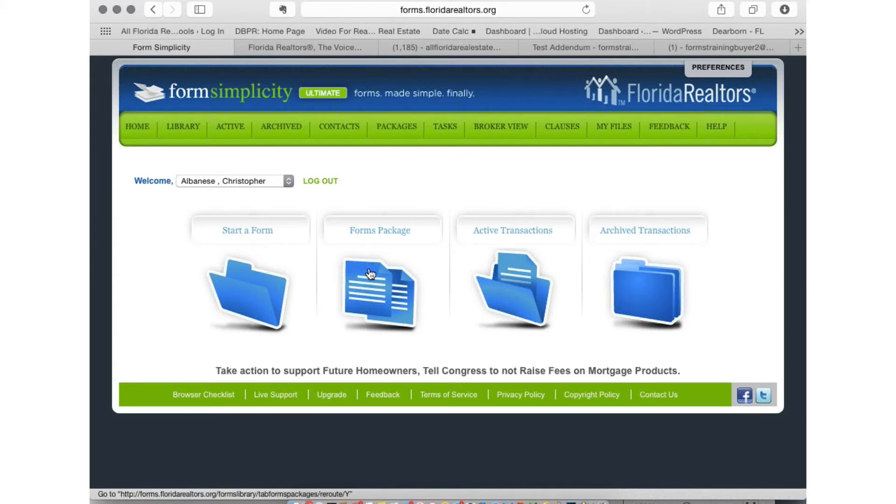
left_click(409, 280)
scroll(404, 277, "down", 6)
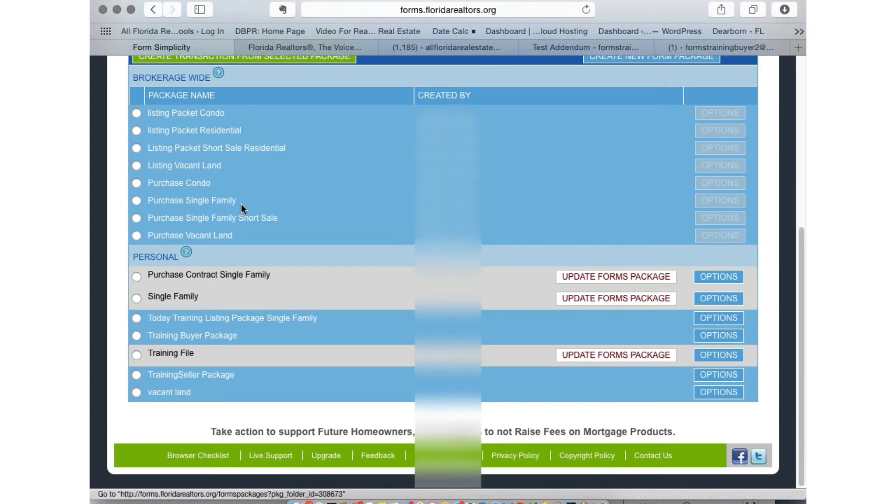
left_click(237, 319)
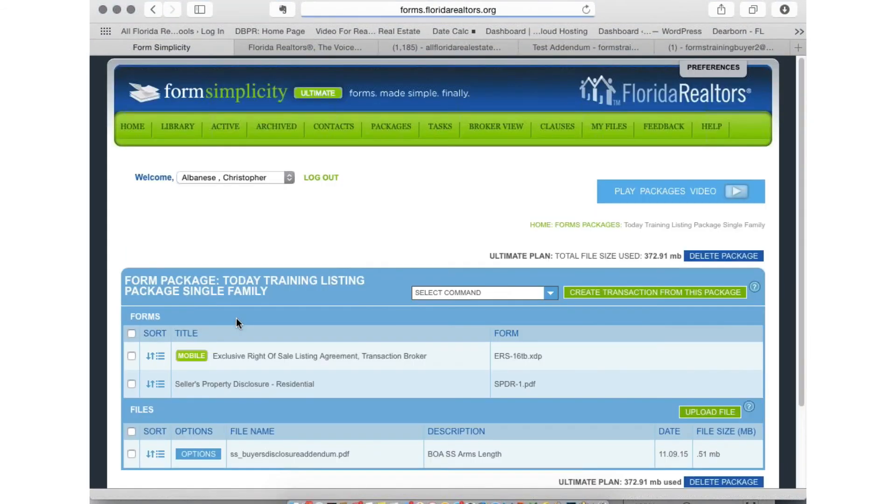
- Select all forms and all files in the package
scroll(236, 318, "down", 3)
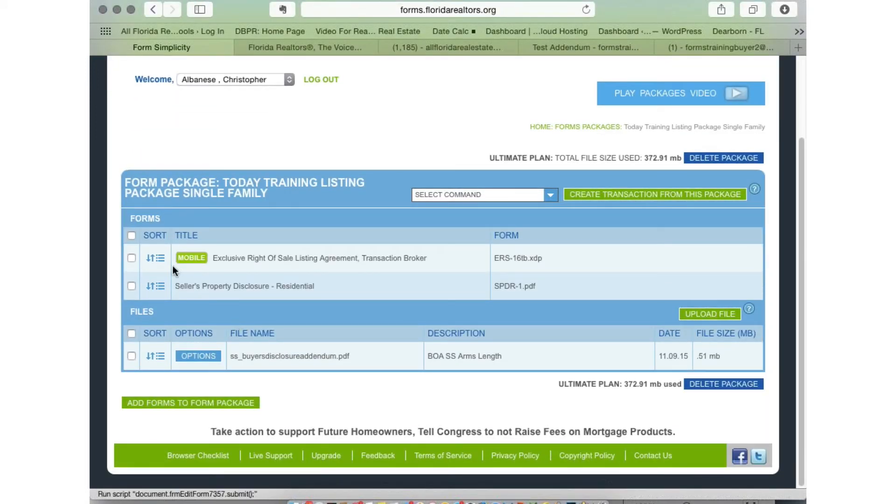
left_click(131, 236)
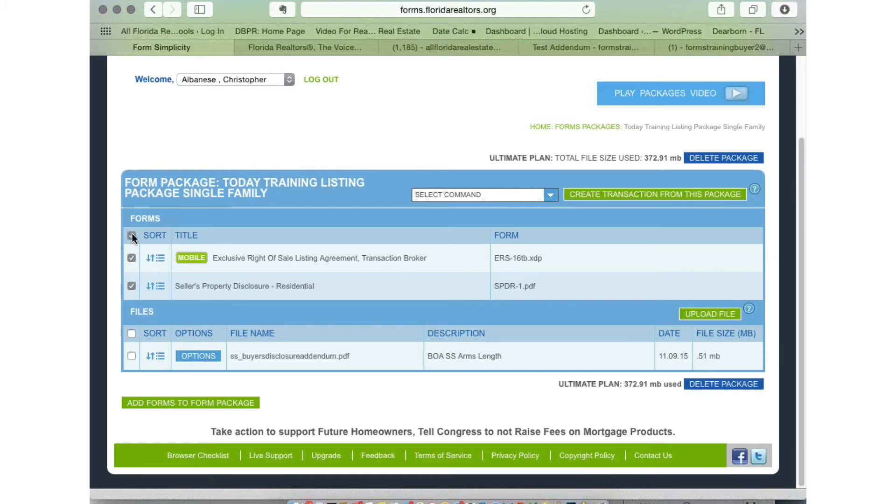
left_click(130, 332)
- Create a transaction from the package's selected forms and files, entering the street address and using it as the transaction name
left_click(652, 200)
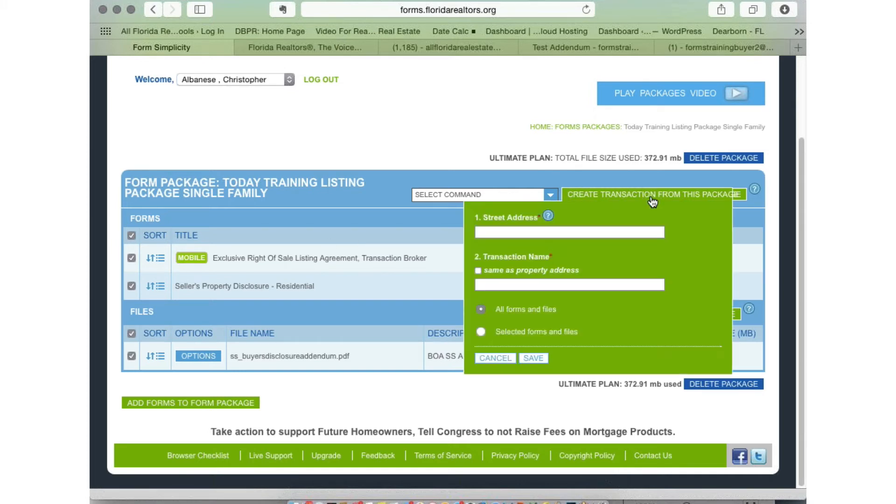
left_click(511, 233)
type("123 Ma")
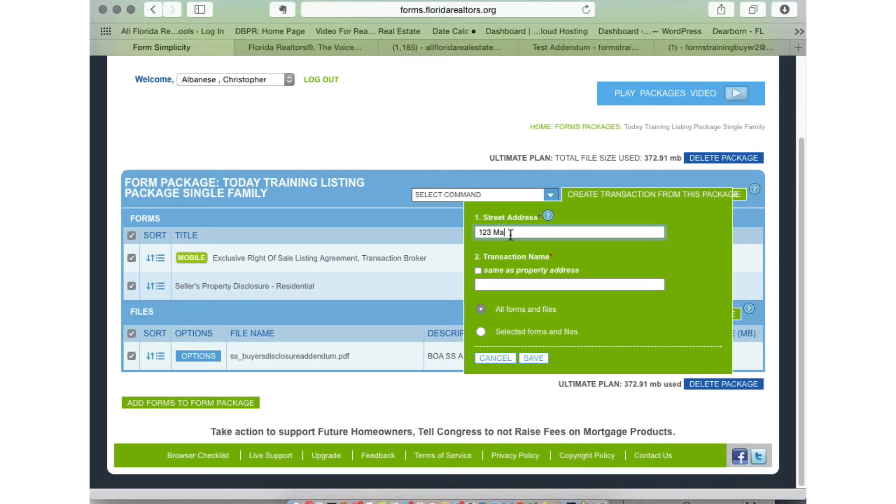
type("insSt")
left_click(478, 271)
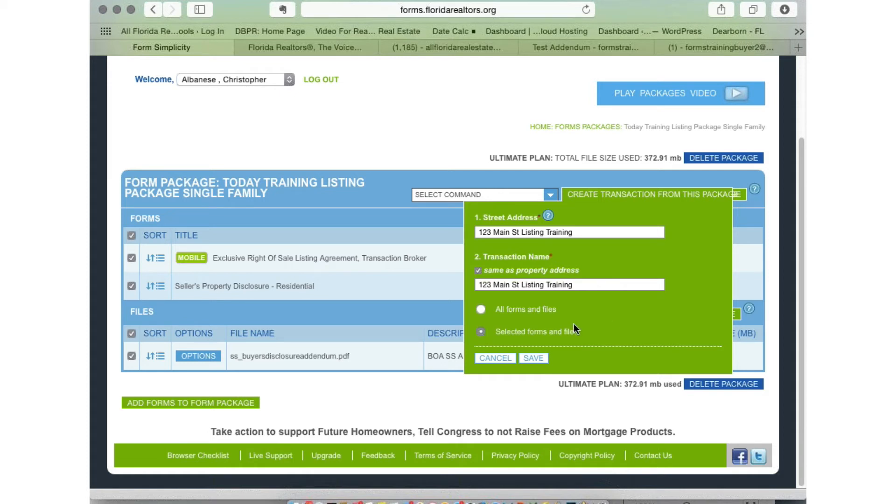
left_click(549, 363)
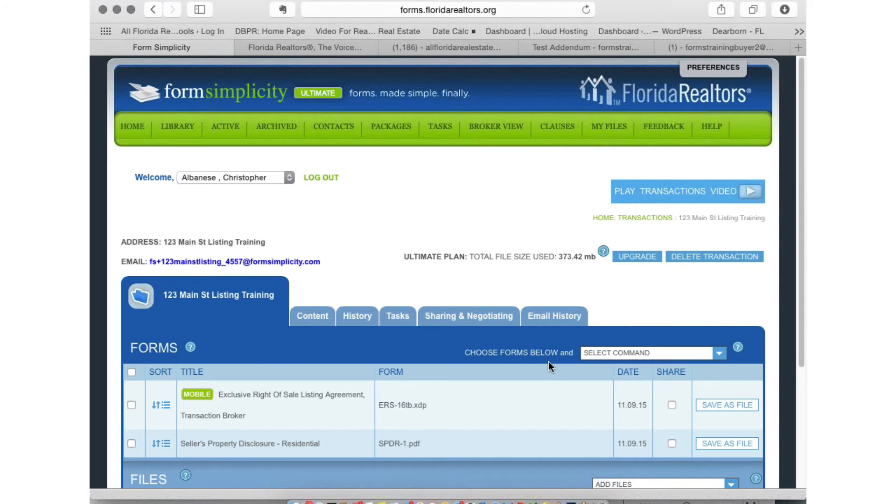
- Open the Exclusive Right Of Sale Listing Agreement, Transaction Broker form from the new transaction
scroll(548, 361, "down", 3)
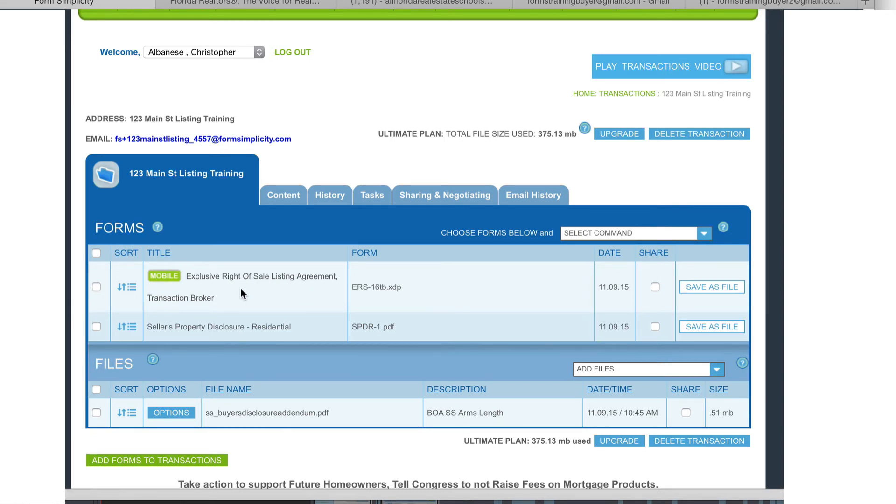
scroll(241, 288, "down", 2)
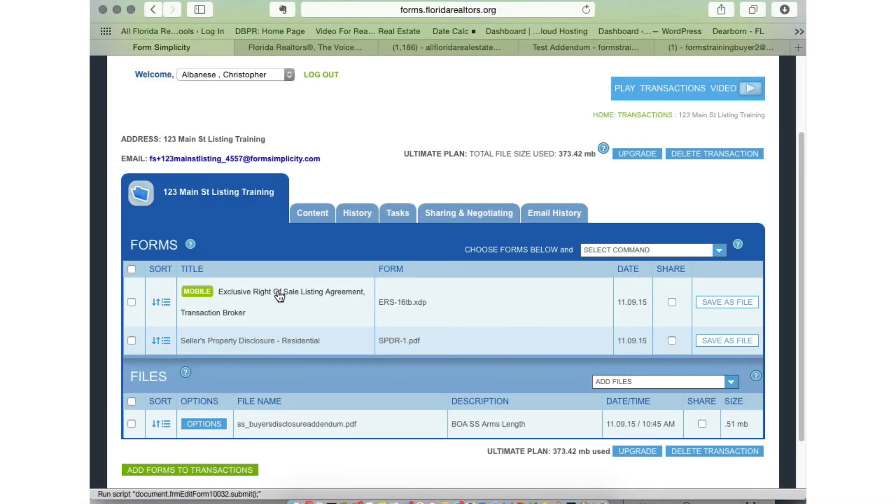
left_click(278, 298)
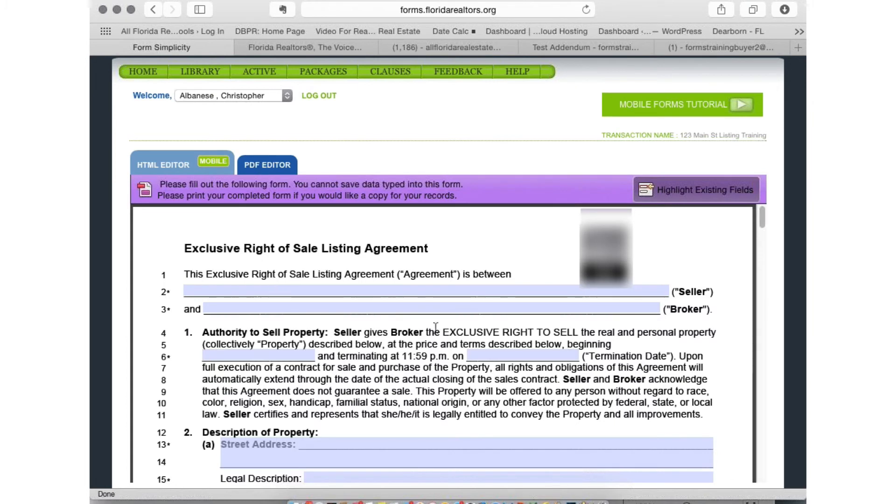
- Fill in the seller's name and enter ABC Realty Inc as the broker on the listing agreement
left_click(432, 290)
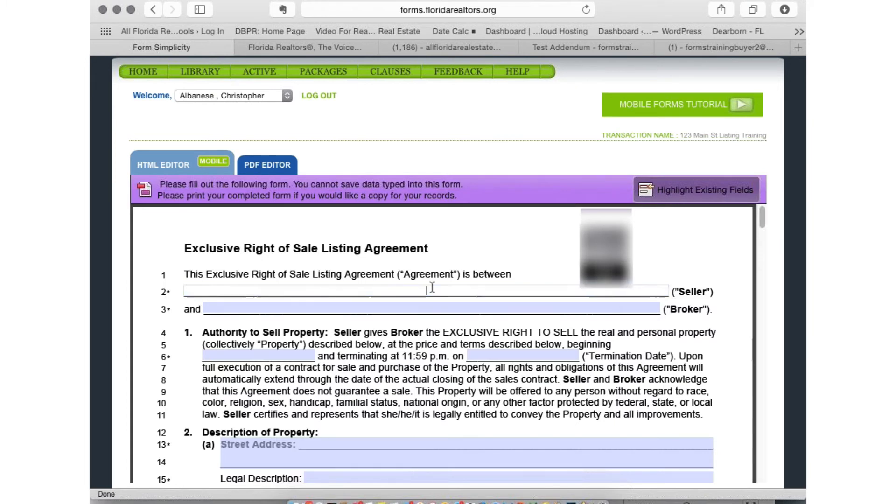
type("sally seller")
key("Tab")
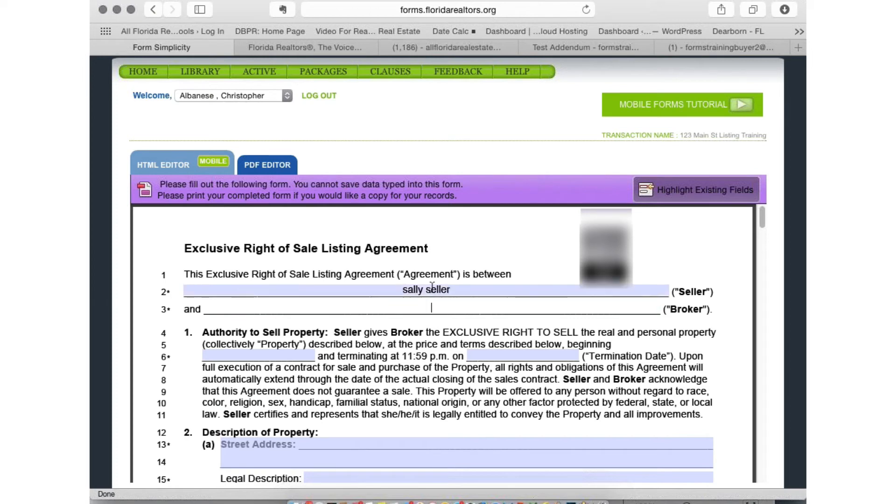
type("ABC Rea")
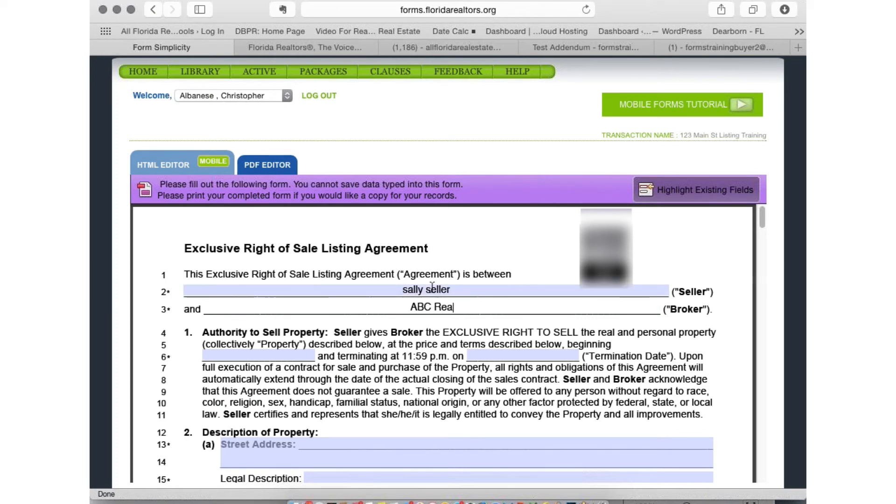
type("lty Inc")
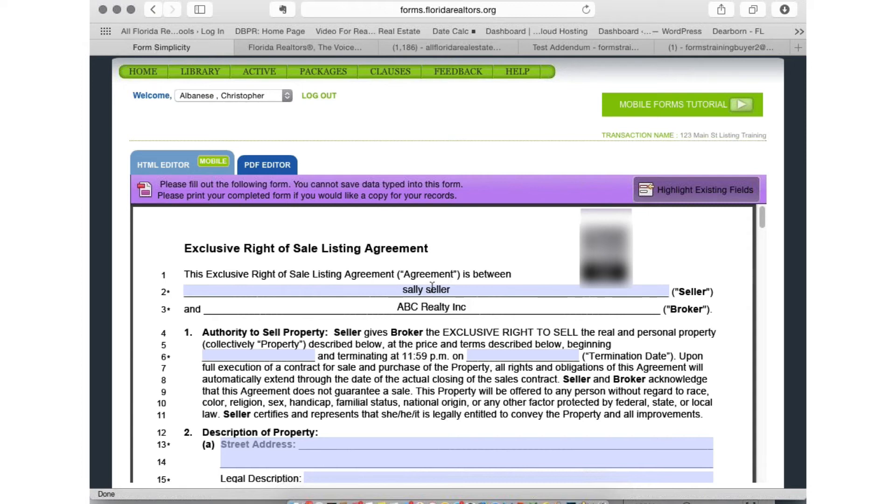
- Set the listing agreement's beginning date to November 9, 2015
key("Tab")
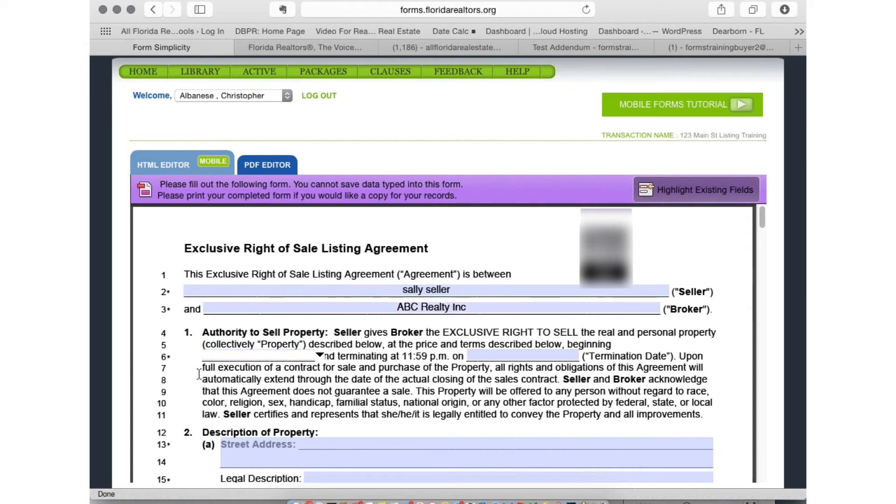
left_click(320, 356)
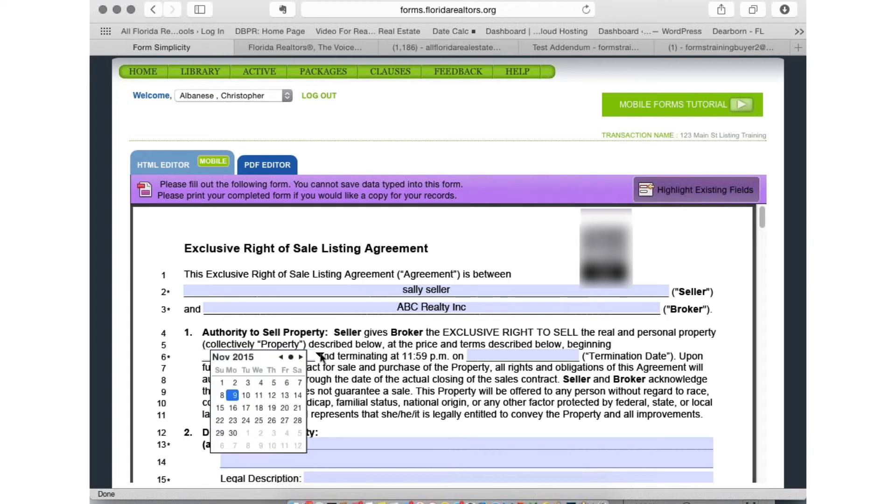
left_click(234, 396)
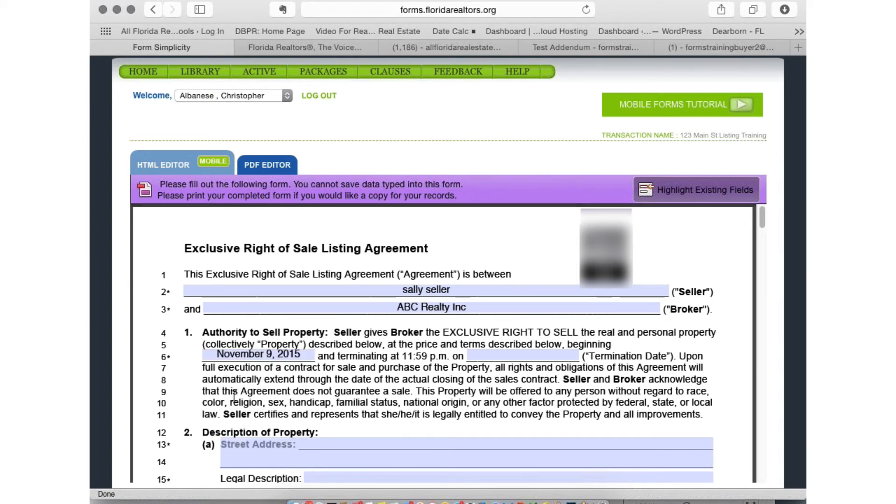
- Set the listing agreement's termination date to May 9, 2016
left_click(555, 355)
left_click(583, 357)
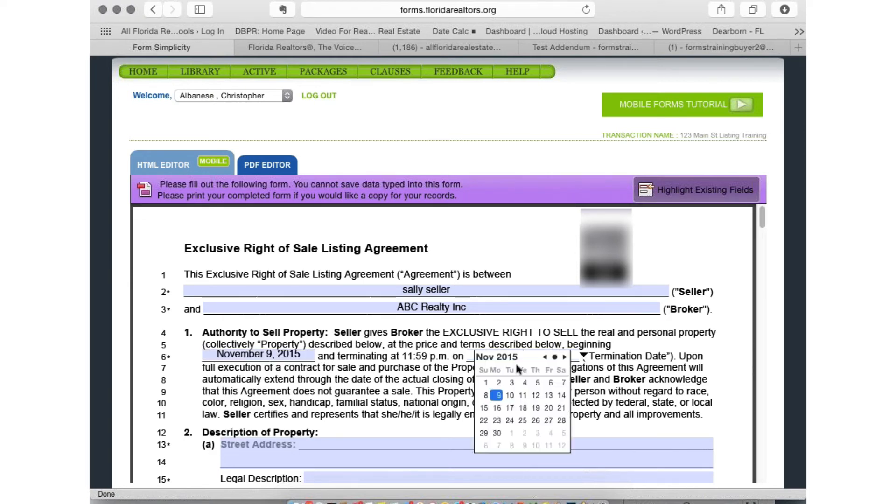
left_click(565, 357)
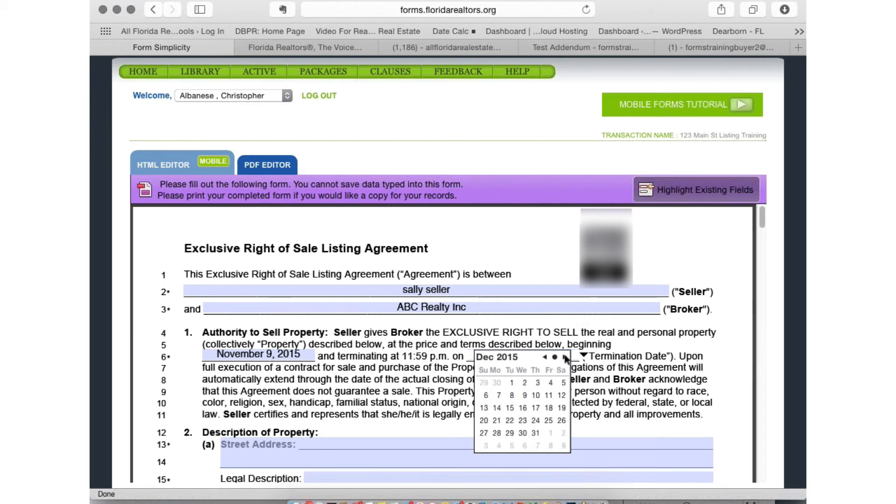
left_click(565, 357)
left_click(565, 358)
left_click(565, 358)
left_click(565, 357)
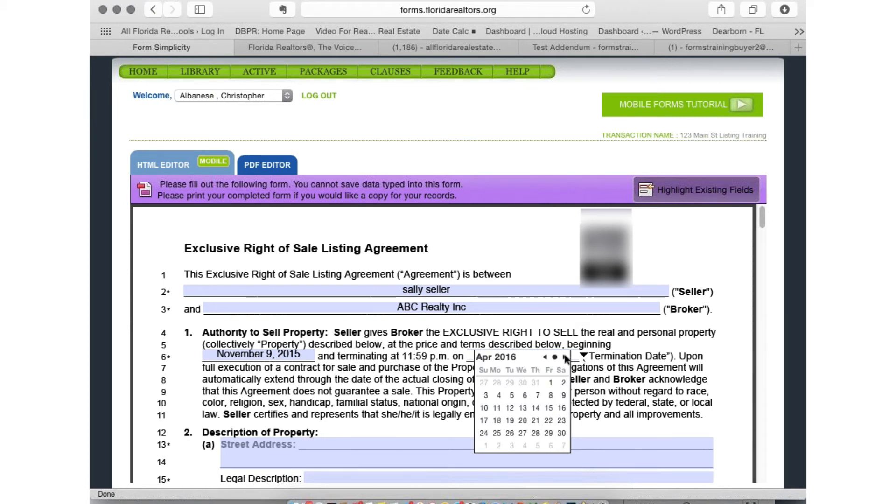
left_click(565, 357)
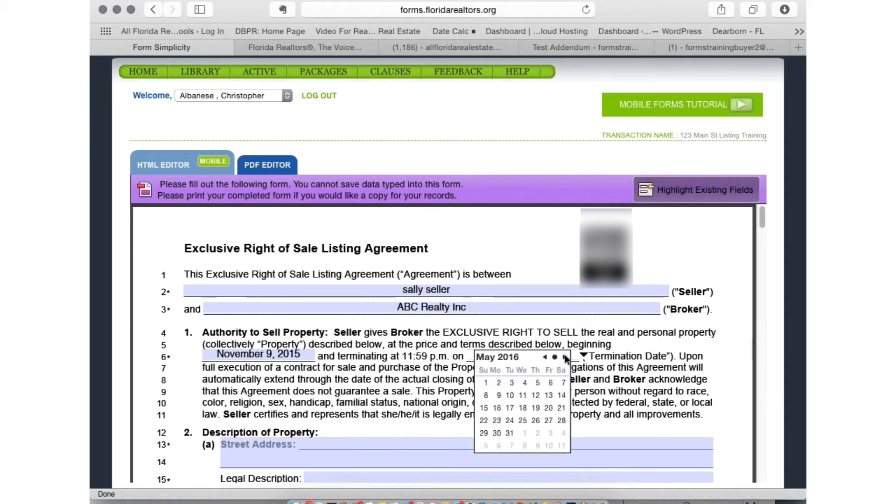
left_click(499, 395)
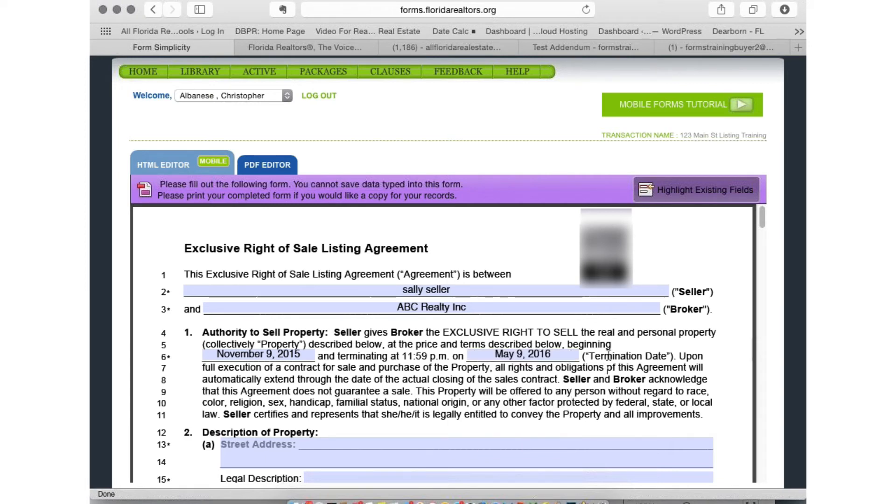
- Save and close the listing agreement to return to its transaction
scroll(606, 364, "down", 10)
scroll(608, 360, "down", 5)
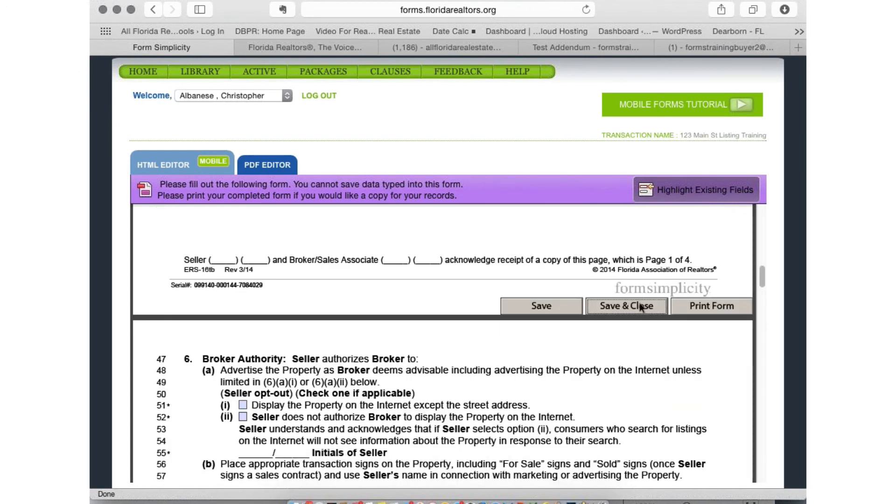
left_click(641, 307)
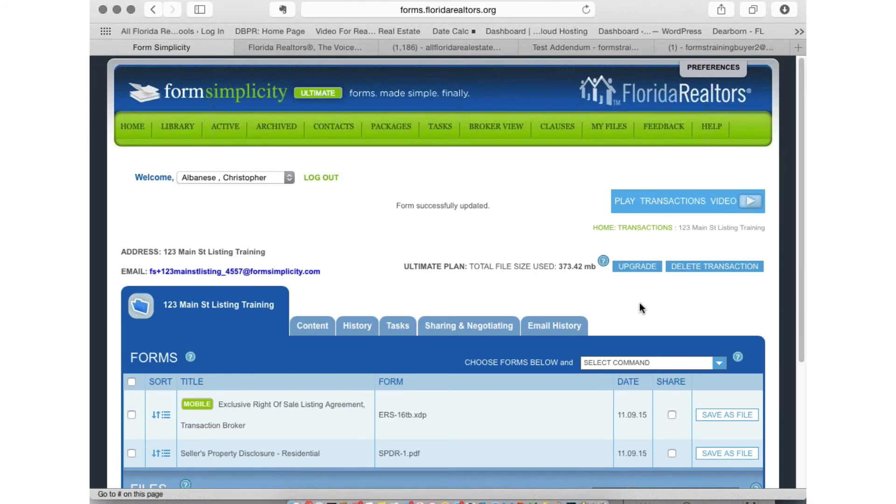
- Review the transaction's forms and files and list the commands available for its forms
scroll(640, 303, "down", 3)
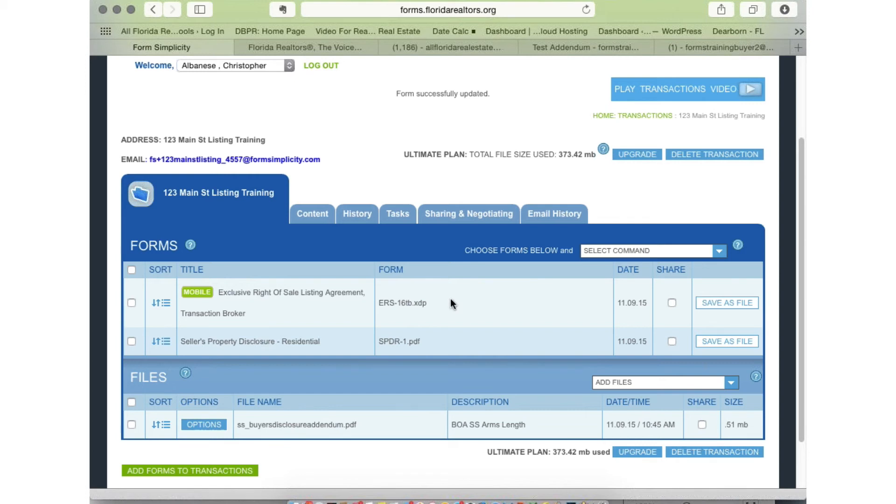
left_click(602, 252)
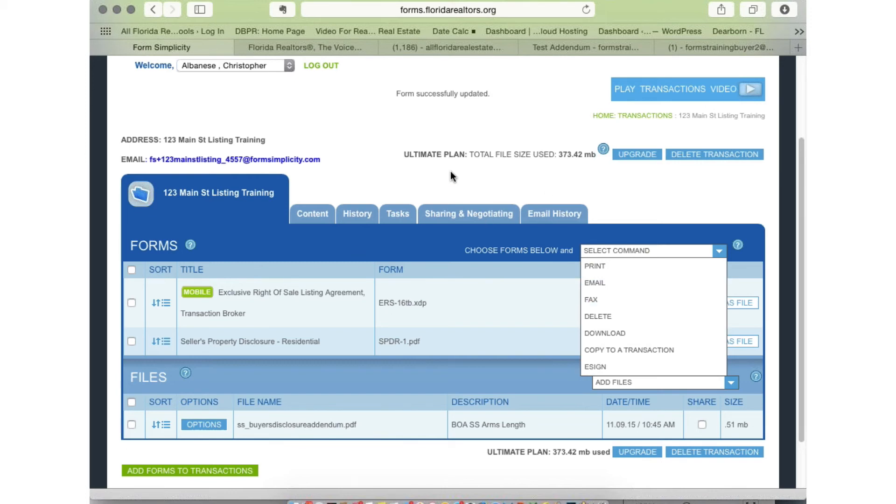
scroll(450, 177, "up", 3)
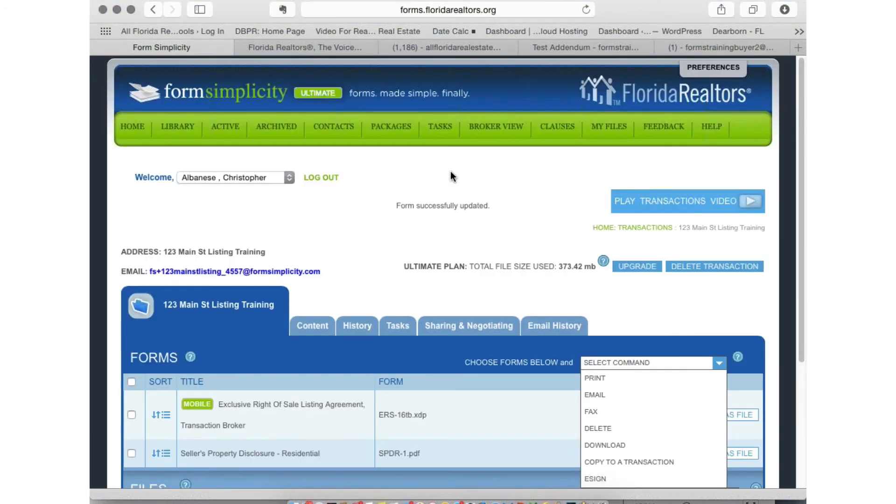
- Open the active transactions from the home page and look through the list
left_click(138, 131)
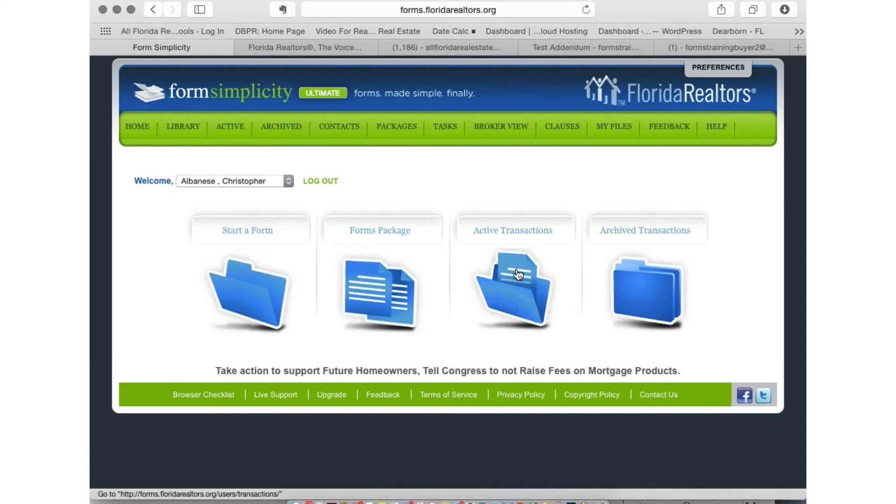
left_click(487, 277)
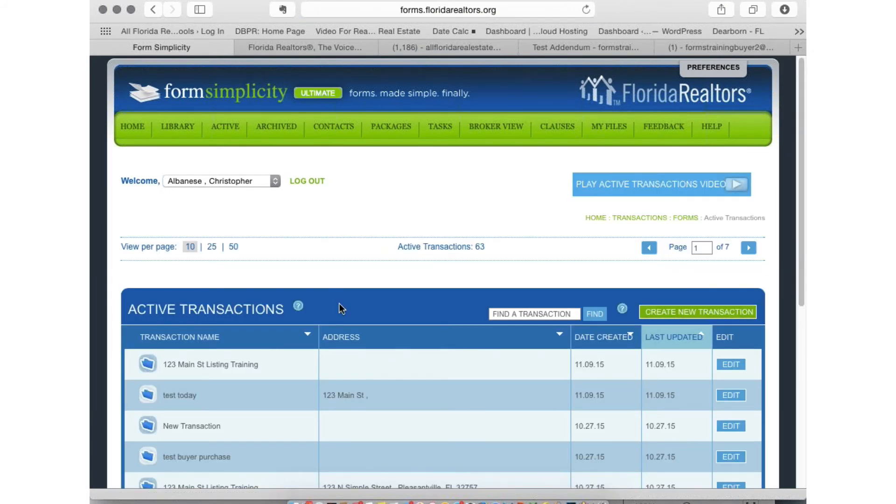
scroll(340, 306, "down", 5)
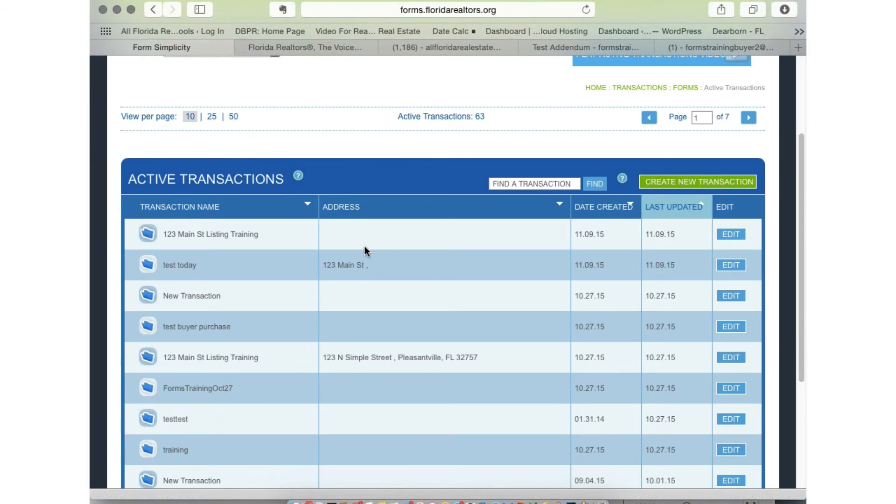
scroll(365, 246, "up", 3)
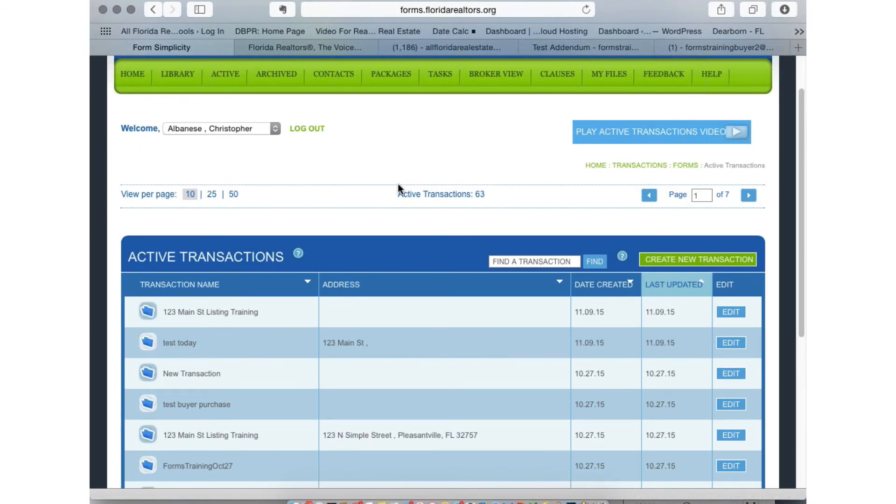
scroll(398, 184, "down", 2)
scroll(397, 183, "up", 4)
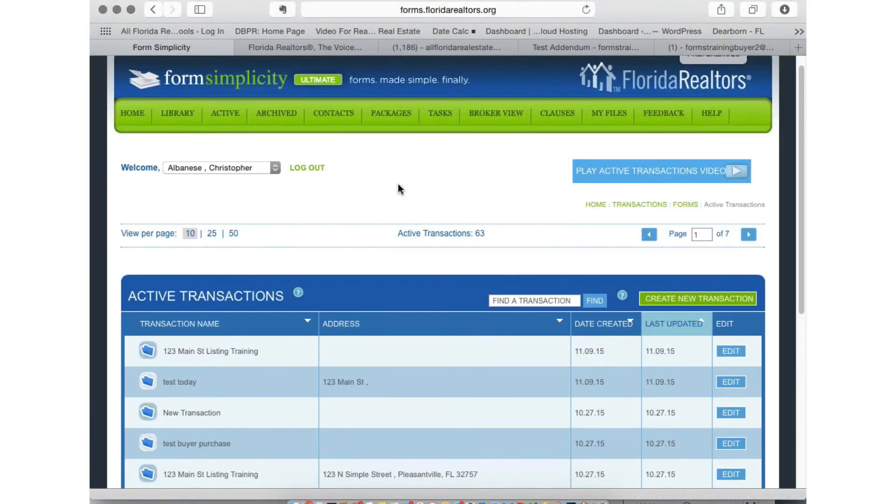
scroll(397, 183, "up", 1)
- Open the Training File package from the forms packages
left_click(385, 125)
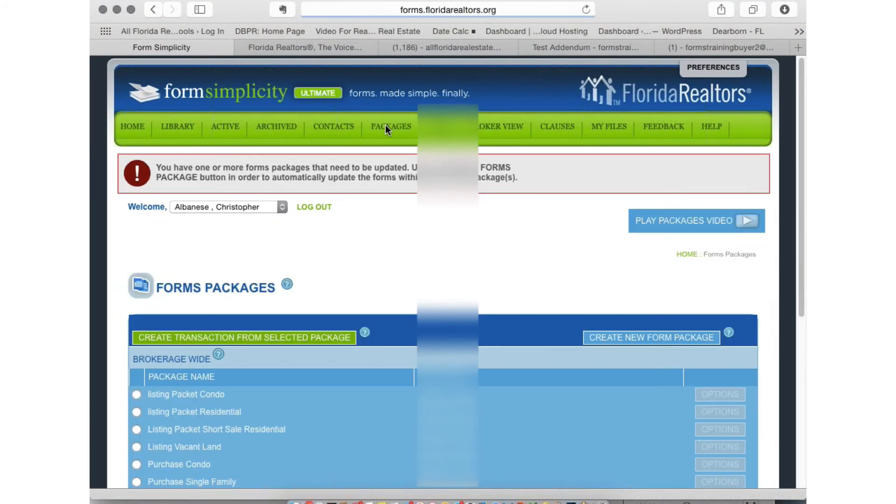
scroll(385, 125, "down", 10)
left_click(173, 351)
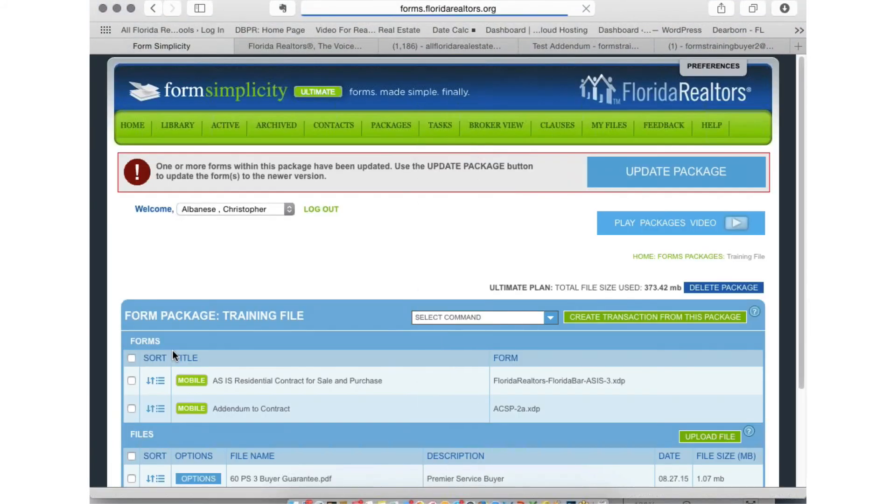
scroll(337, 292, "down", 3)
scroll(337, 292, "down", 1)
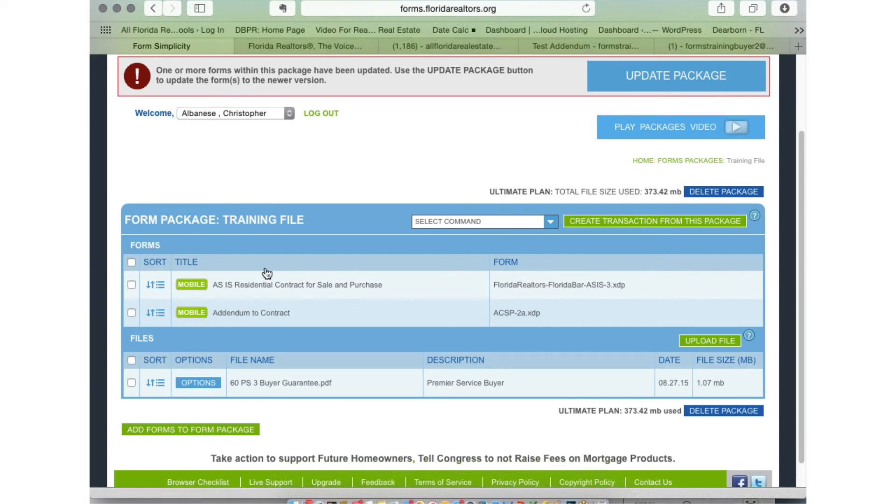
- Create a transaction from only the package's two forms, with Test 2 Today as both street address and transaction name
left_click(130, 263)
left_click(689, 226)
left_click(514, 258)
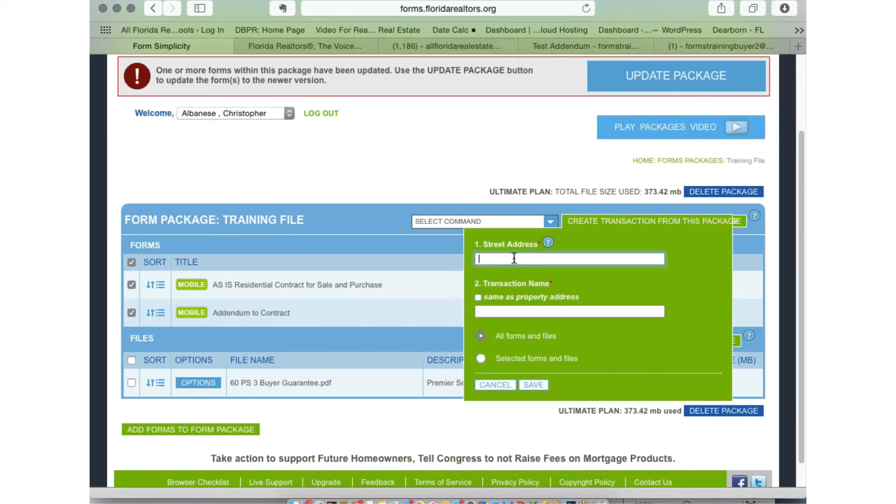
type("Test 2 Today")
key("Tab")
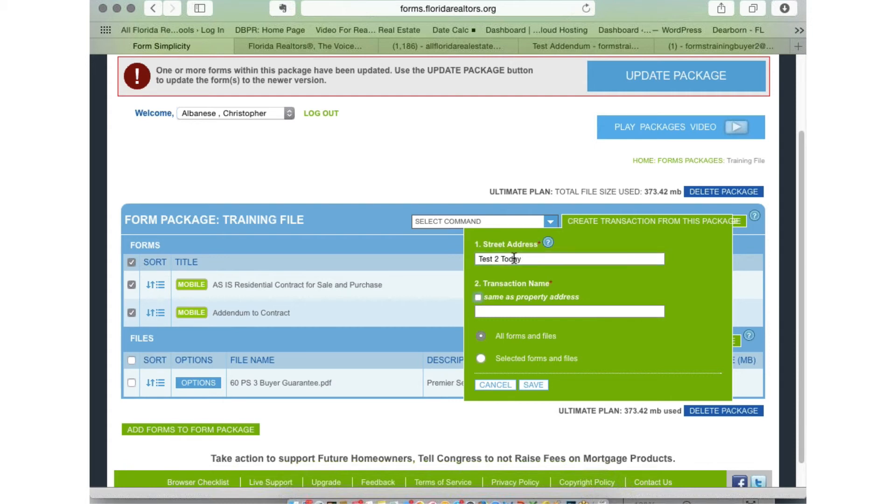
left_click(478, 297)
left_click(481, 358)
left_click(533, 385)
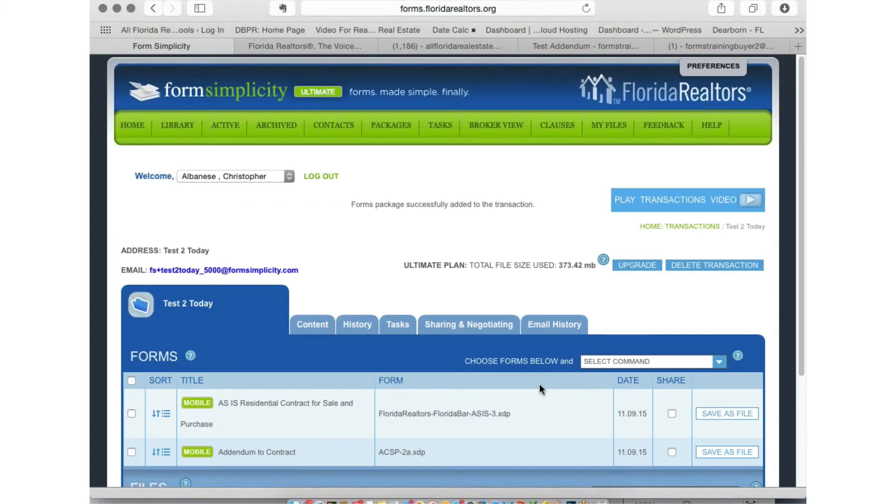
- Open the new transaction's content page and examine its MLS search, tax search and property information fields
scroll(540, 384, "down", 5)
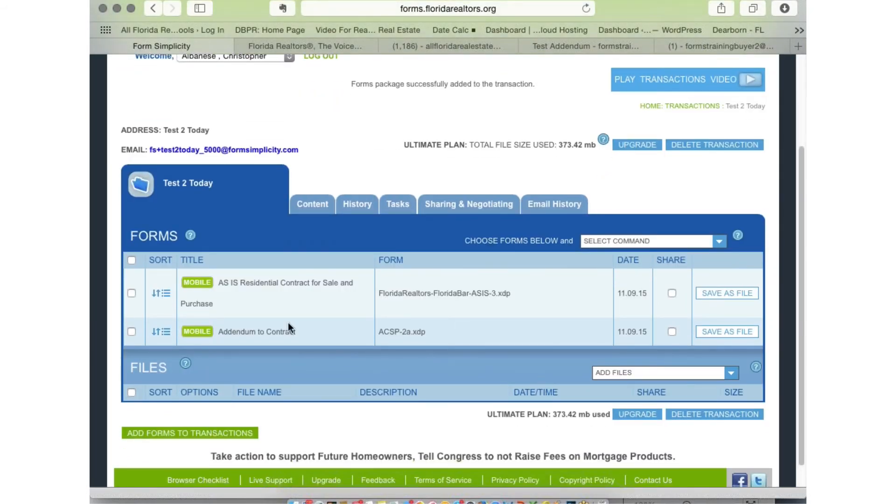
left_click(313, 206)
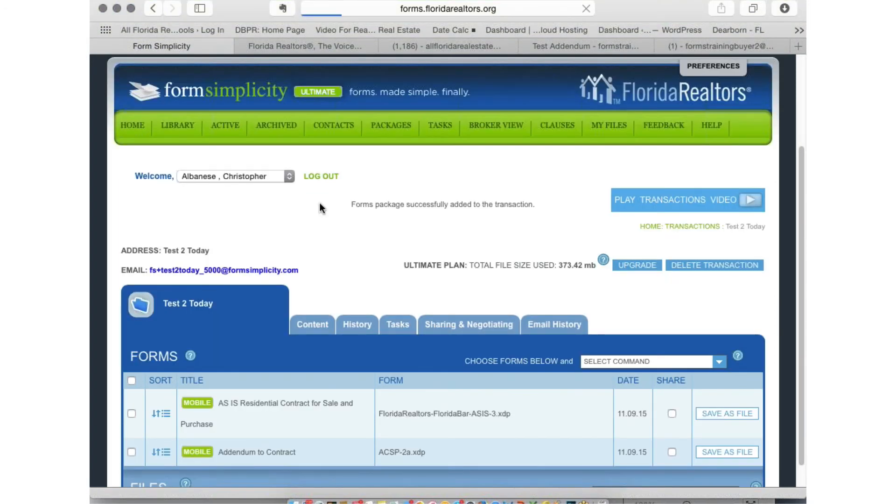
scroll(358, 239, "down", 15)
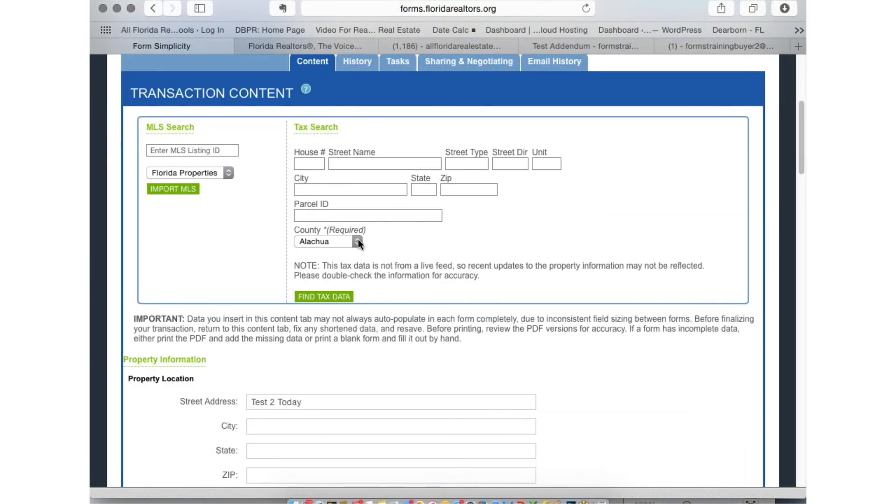
scroll(583, 259, "down", 8)
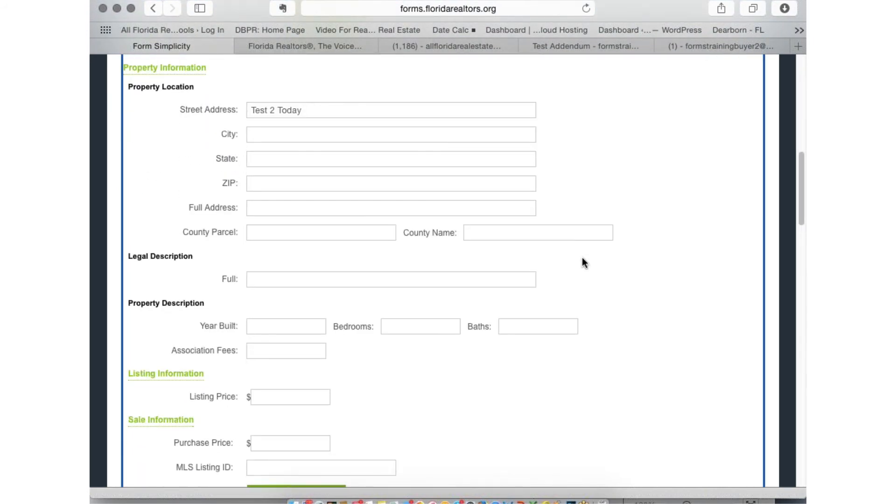
scroll(581, 256, "down", 2)
scroll(581, 257, "up", 11)
scroll(582, 257, "up", 5)
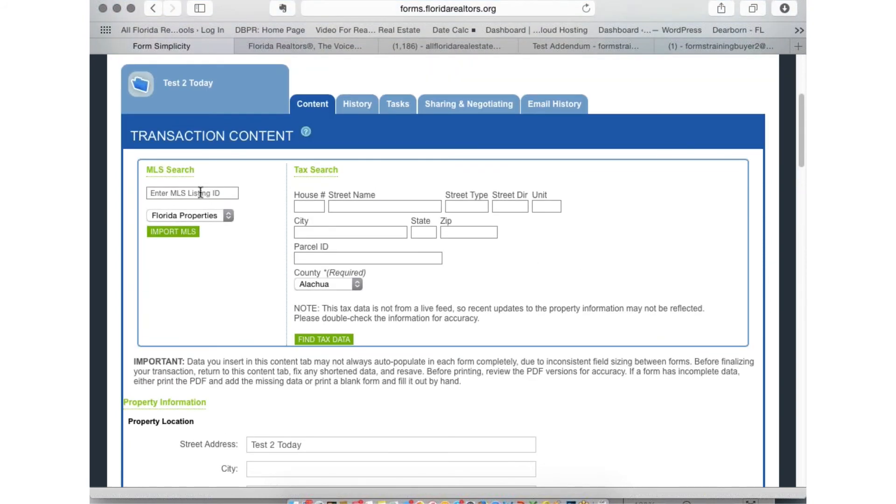
- Import MLS listing RE12345 from Florida Properties into the transaction's content
left_click(186, 195)
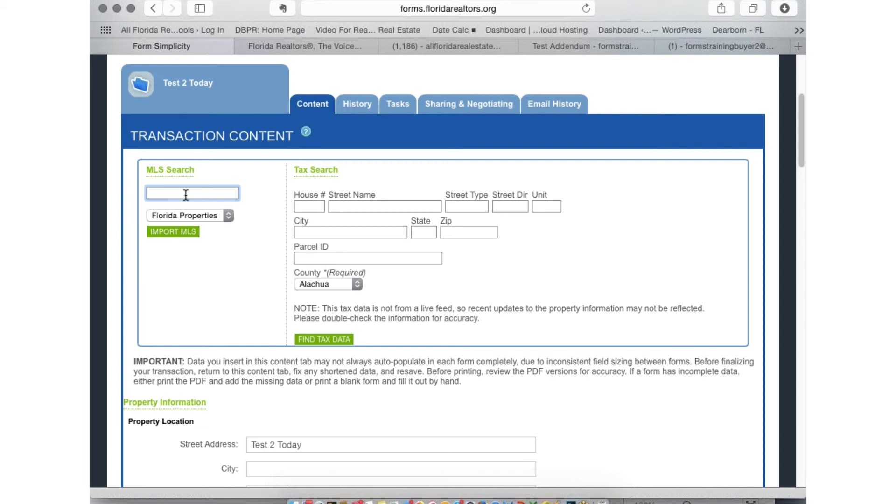
type("re123")
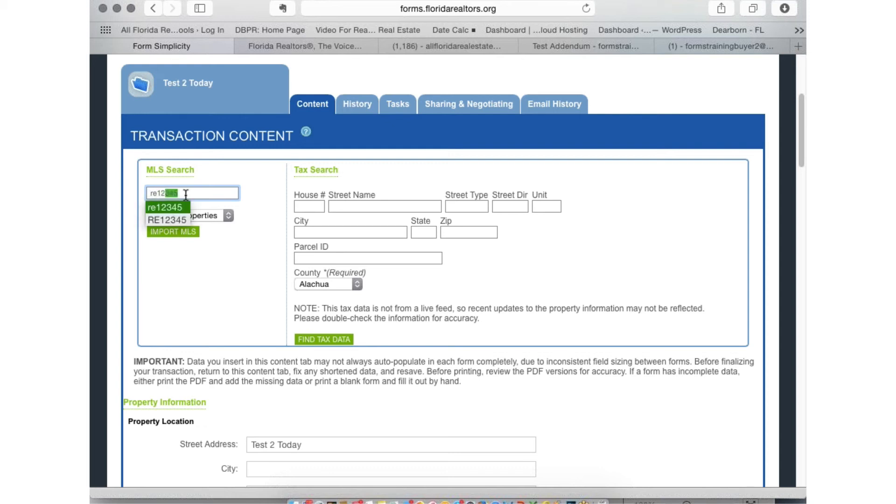
type("45")
left_click(178, 232)
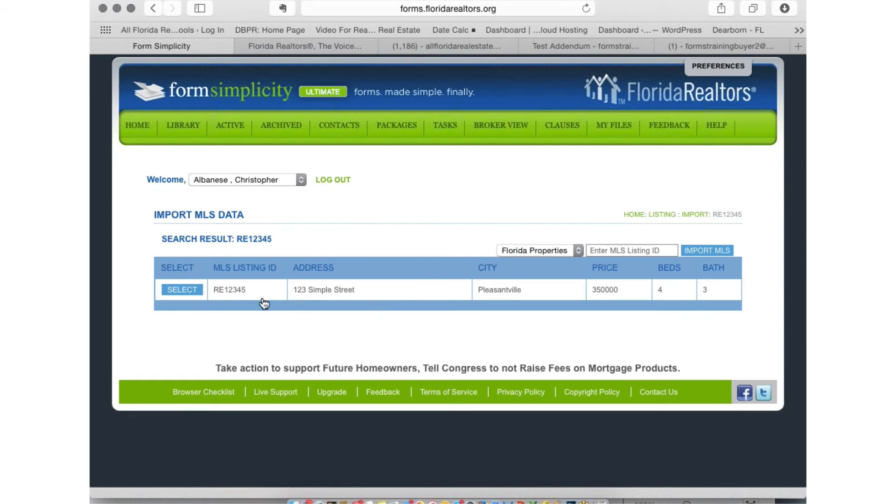
left_click(184, 290)
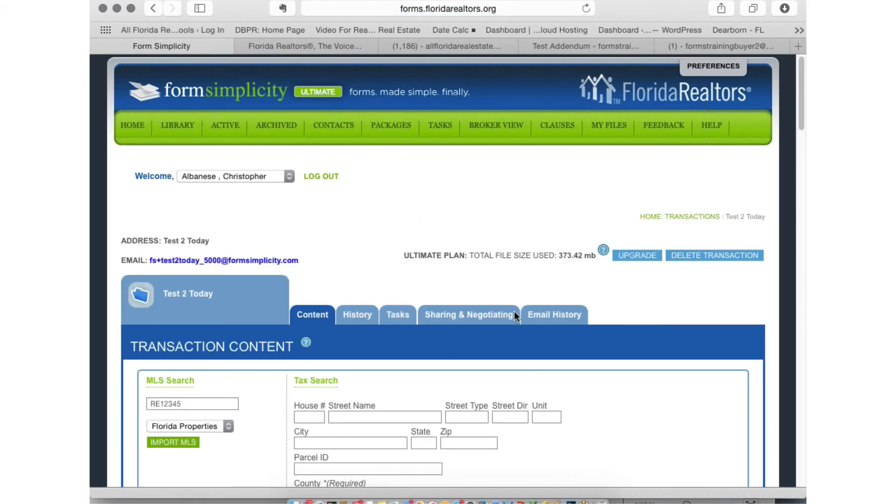
- Review the imported property location, legal description, property description, listing price and seller information
scroll(514, 312, "down", 8)
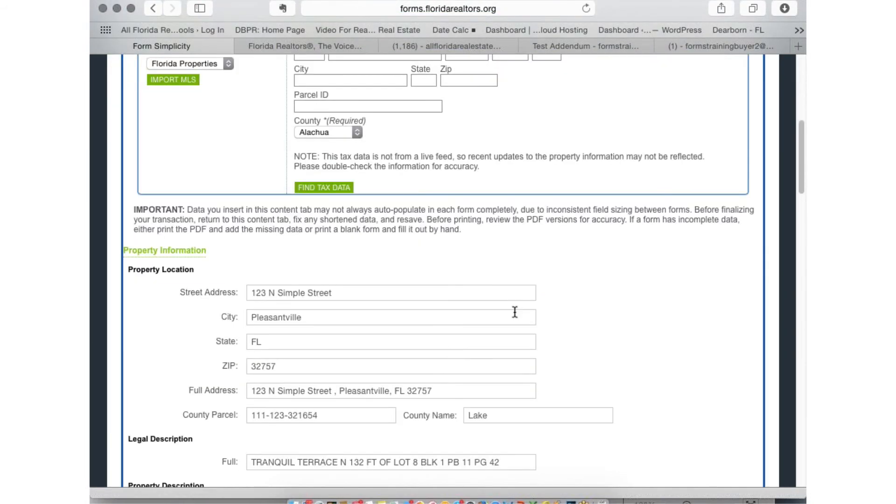
scroll(515, 312, "down", 1)
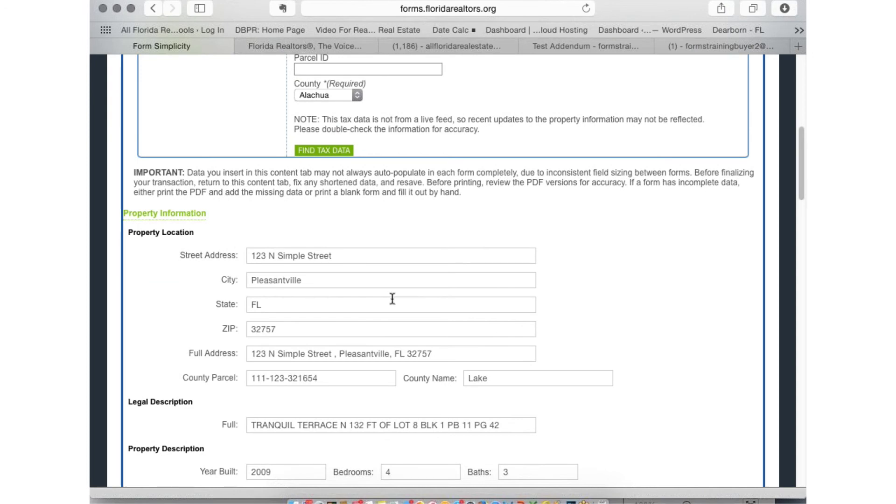
scroll(392, 298, "down", 3)
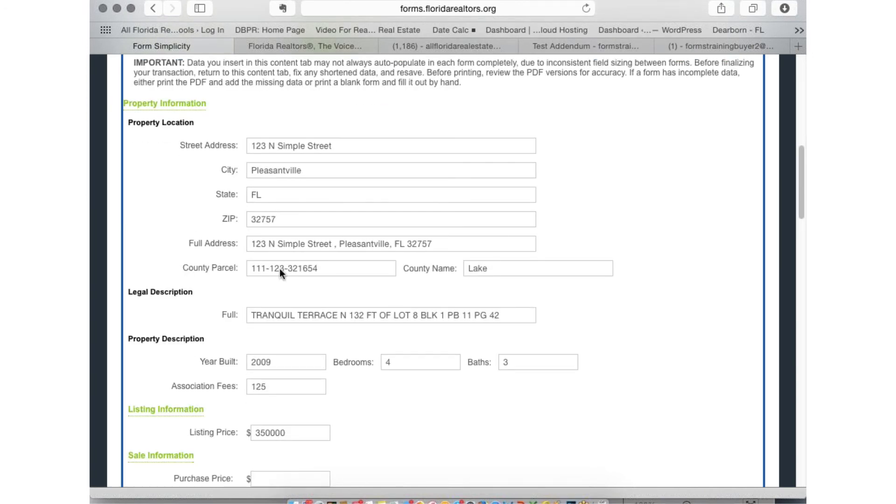
scroll(280, 274, "down", 2)
scroll(570, 142, "down", 2)
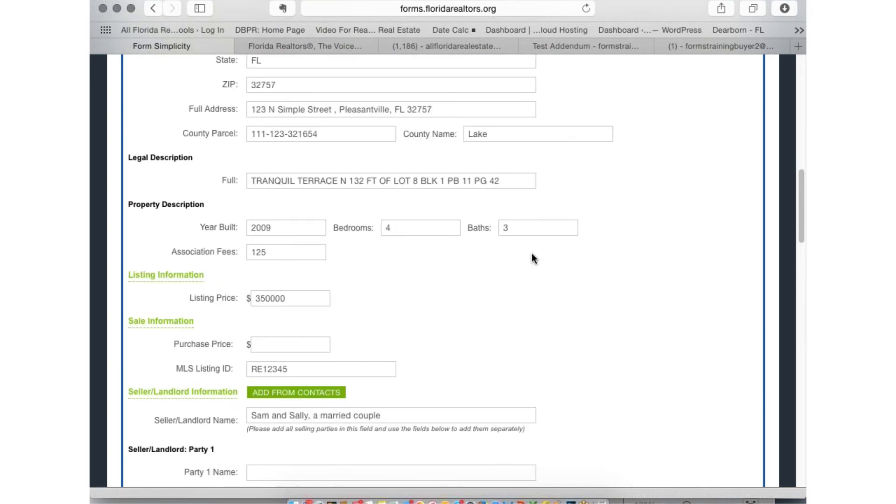
scroll(532, 256, "down", 4)
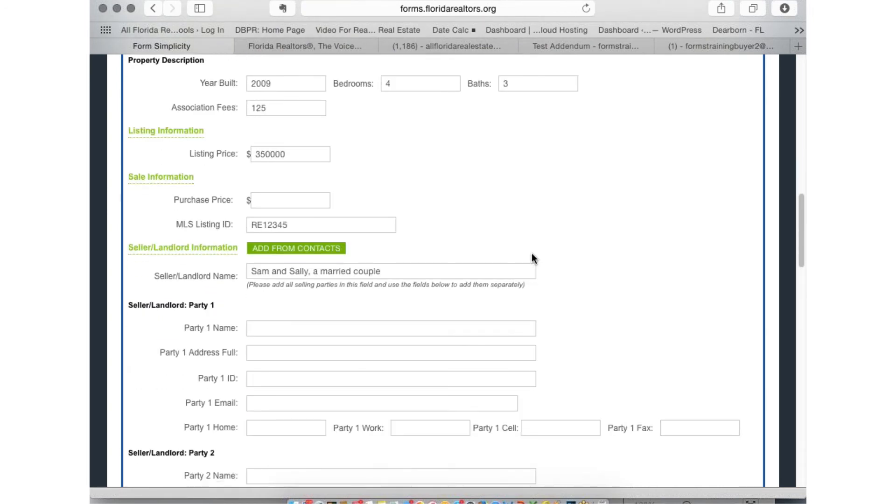
- Examine the Tax Search section of the transaction content, including its street name, Parcel ID and required county options
scroll(532, 258, "down", 2)
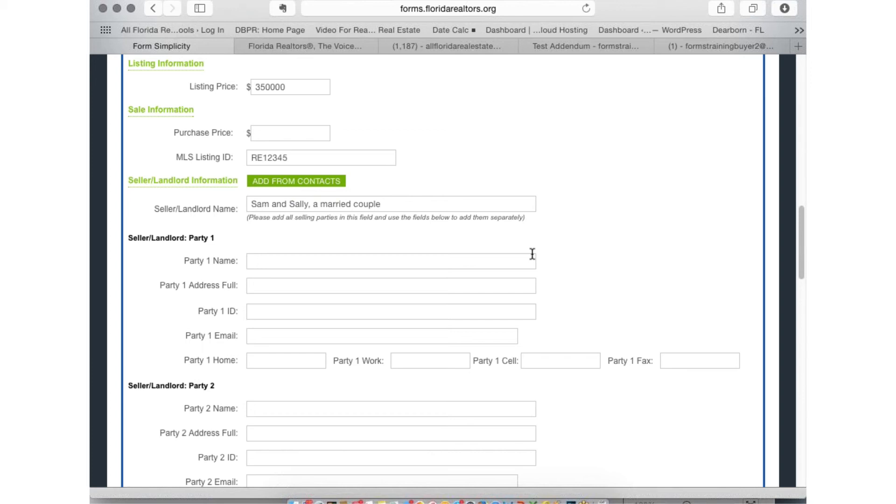
scroll(532, 254, "up", 15)
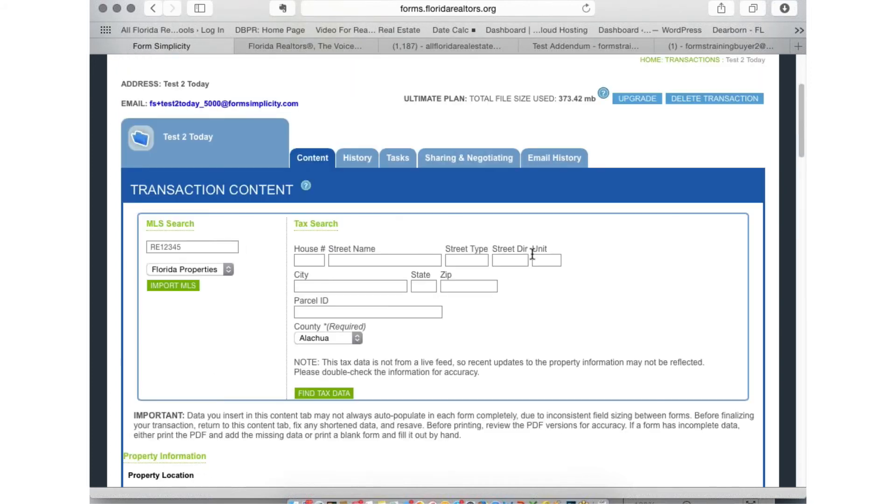
scroll(532, 254, "down", 4)
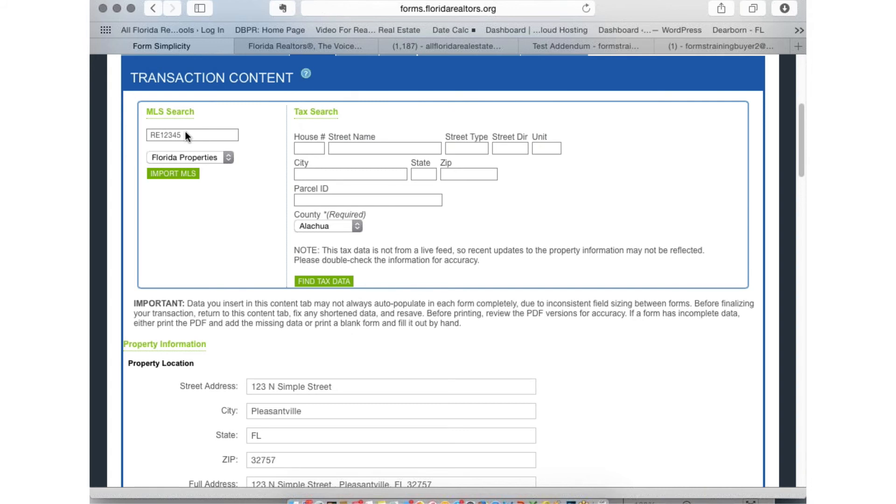
left_click(389, 201)
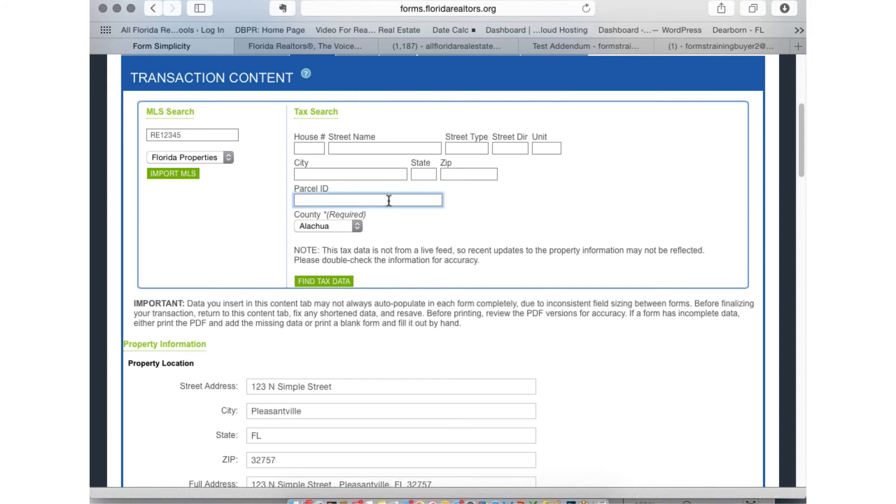
left_click(337, 147)
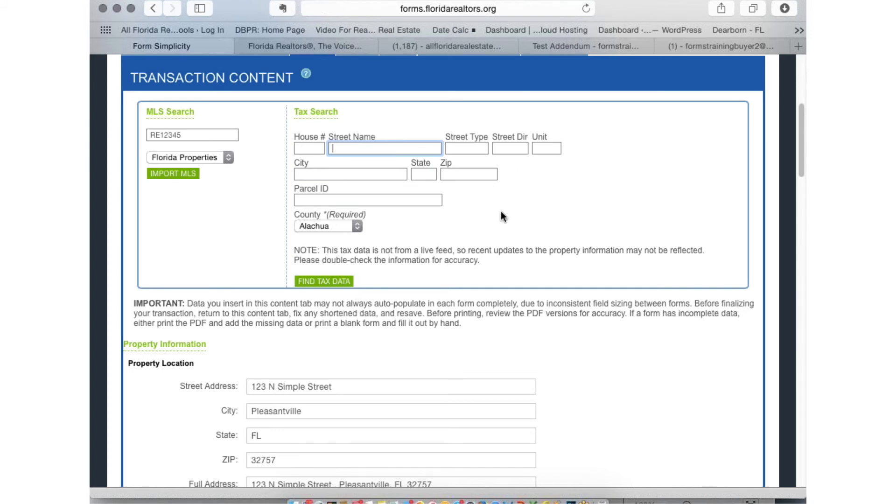
left_click(383, 200)
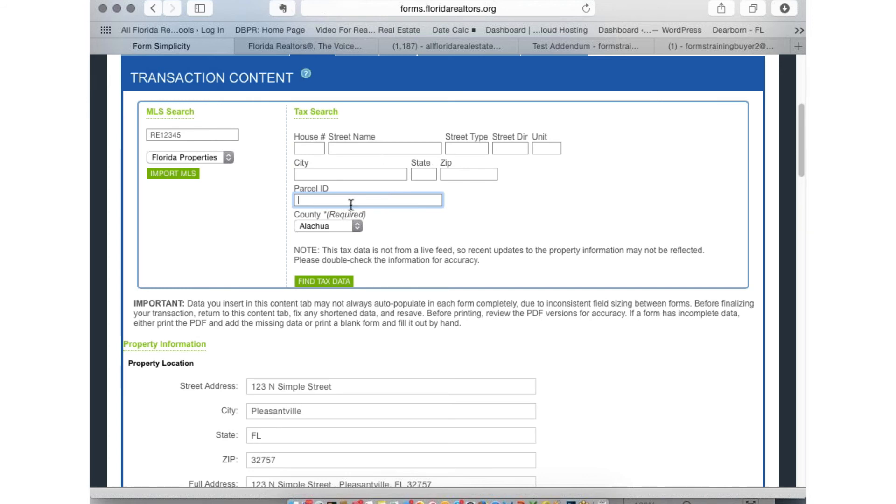
left_click(316, 226)
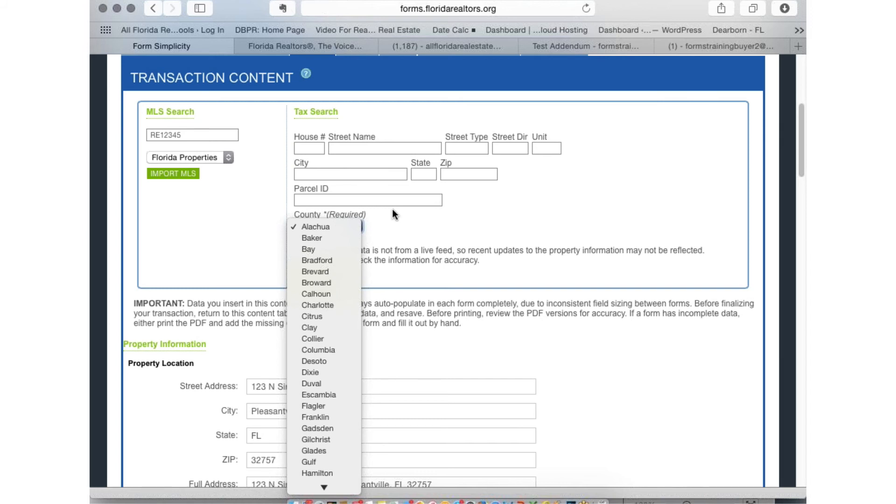
left_click(442, 228)
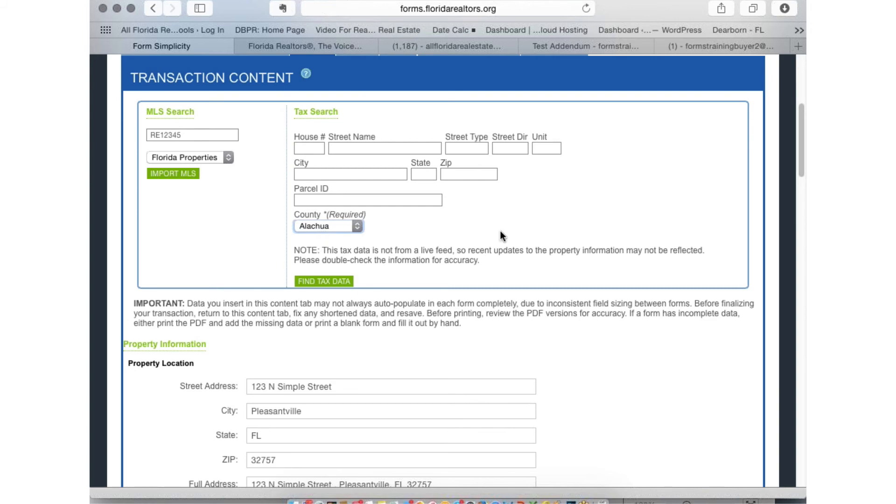
- Review the seller/landlord party, brokerage, broker and agent fields through to the Buyer/Tenant Information section
scroll(500, 231, "down", 10)
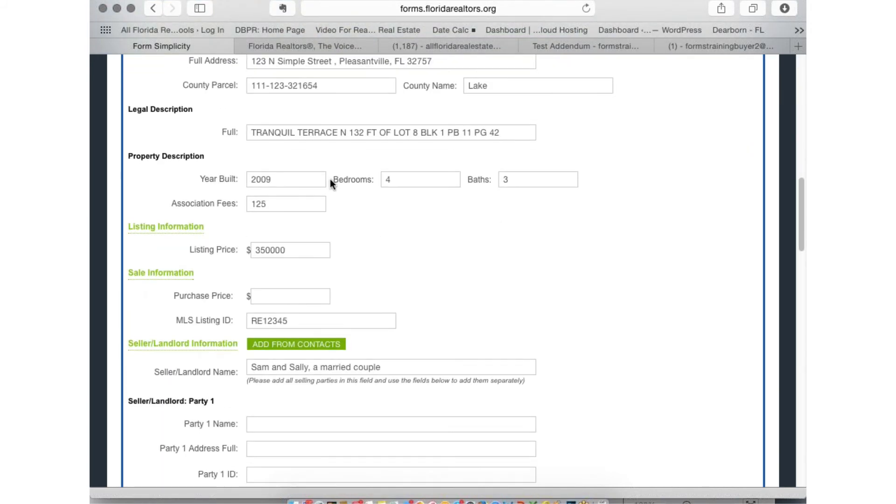
scroll(355, 182, "down", 4)
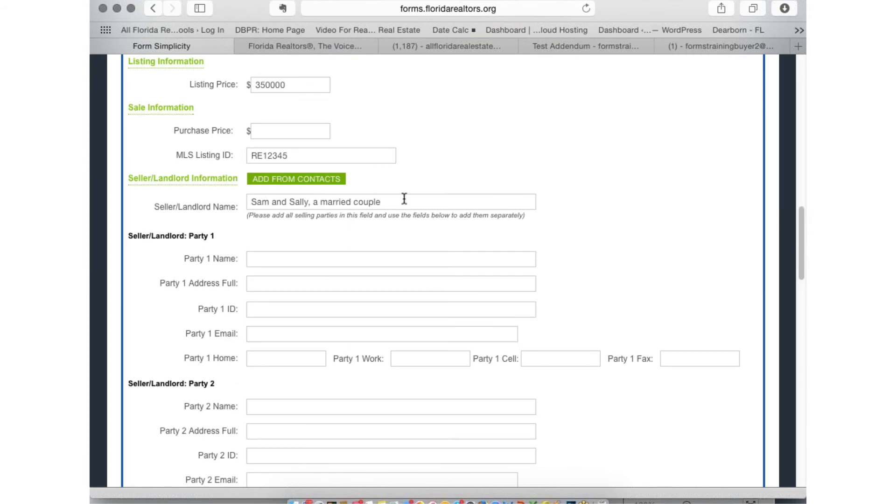
scroll(405, 198, "down", 2)
scroll(421, 117, "down", 7)
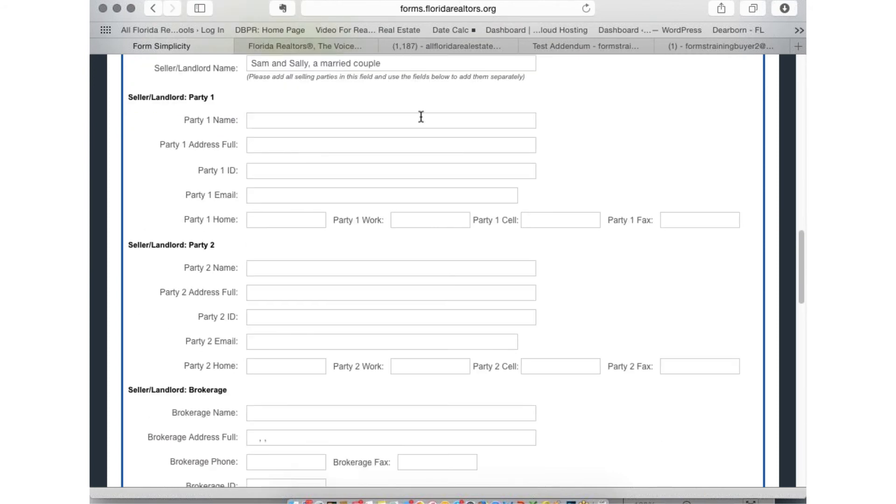
scroll(421, 121, "down", 2)
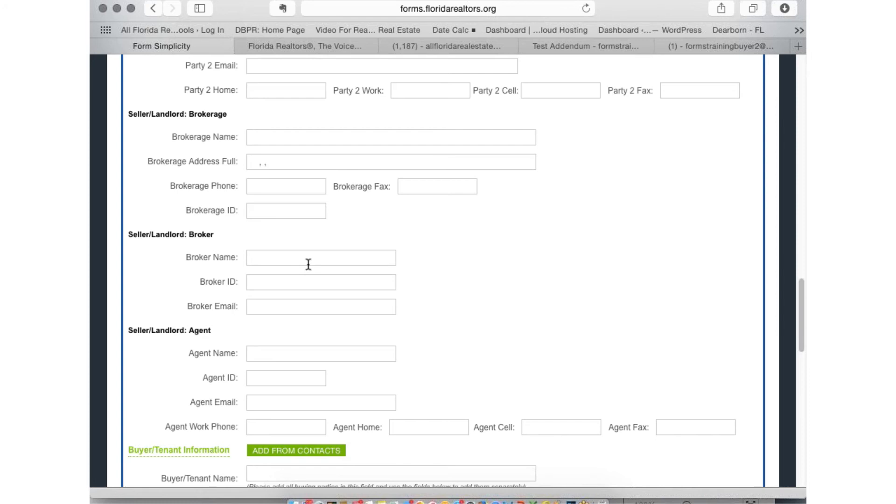
scroll(308, 264, "down", 10)
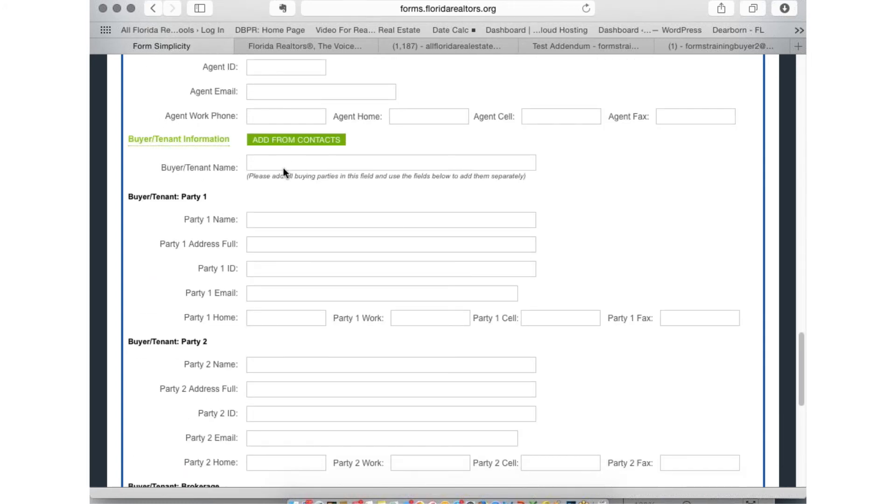
scroll(283, 167, "down", 1)
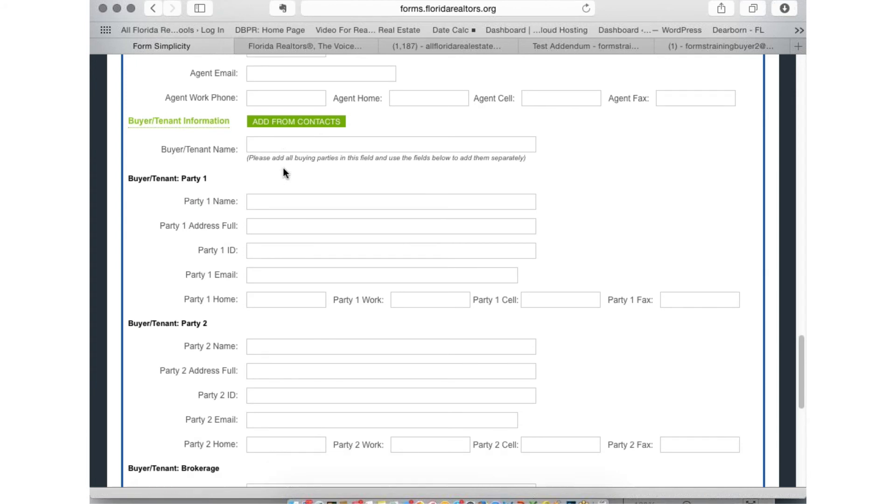
- Enter the first buyer's full name and mailing address under Buyer/Tenant Party 1
left_click(254, 146)
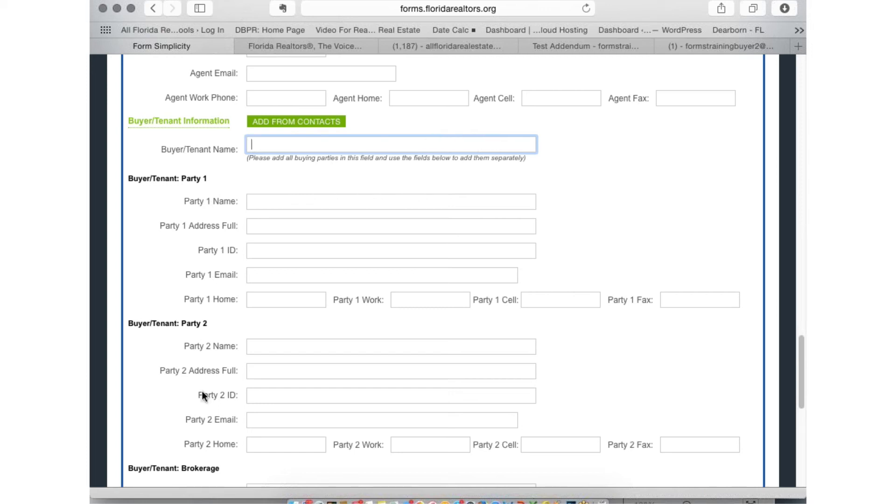
left_click(262, 204)
type("Bo")
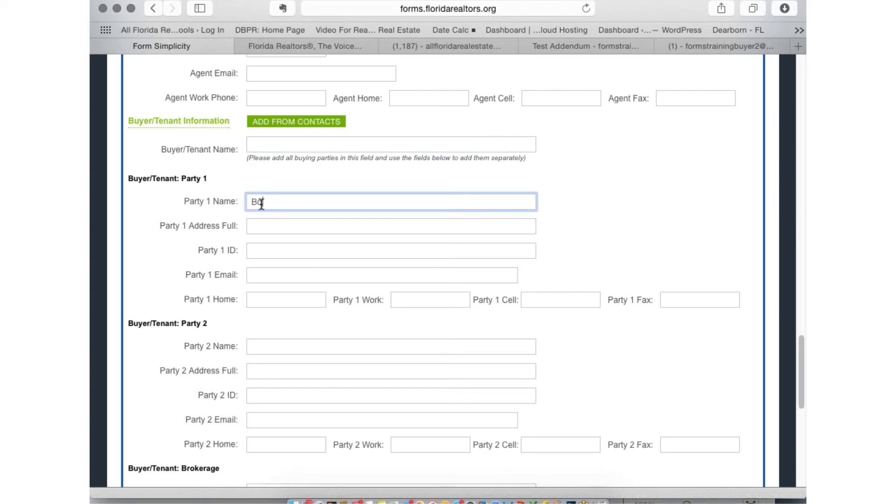
type("nnie Buyer")
left_click(275, 230)
type("123")
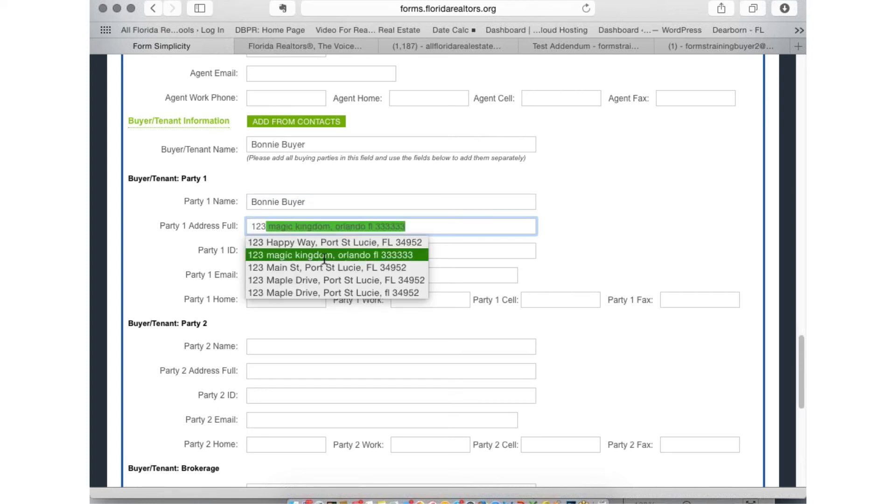
left_click(490, 242)
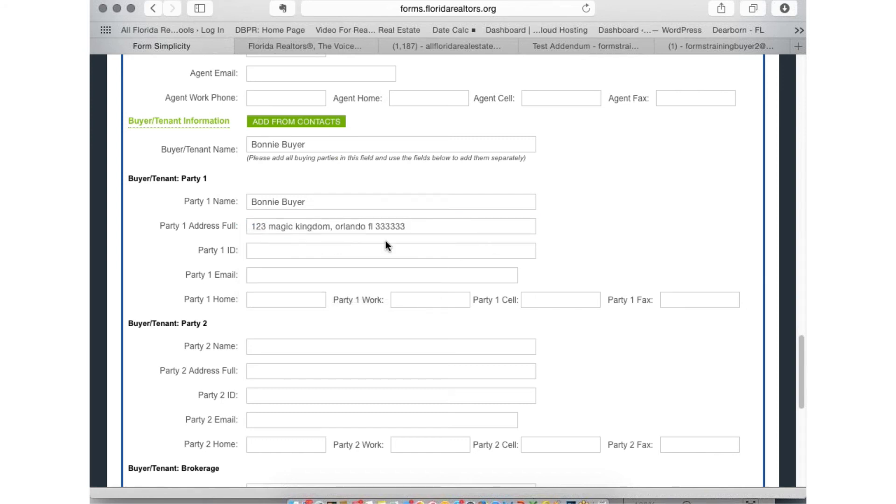
- Enter the second buyer's full name under Buyer/Tenant Party 2 and copy Party 1's full address into Party 2's address
left_click(287, 344)
type("Bo")
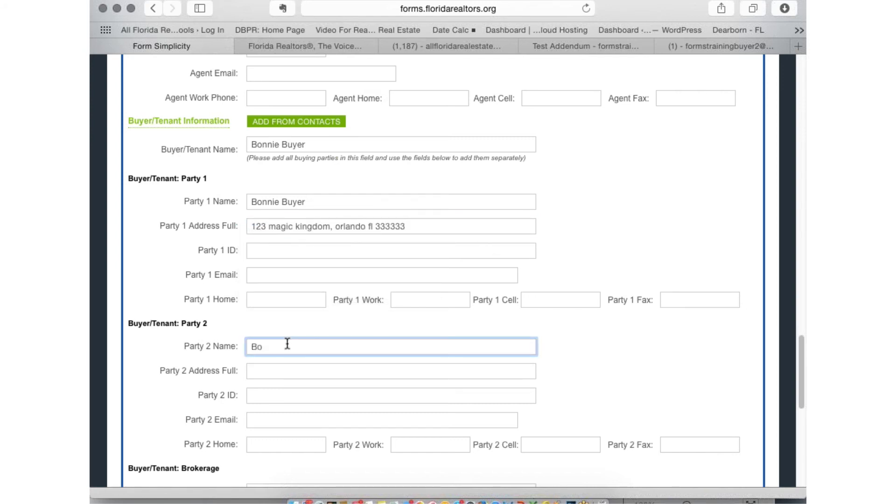
type("bbie Buyer")
left_click(274, 372)
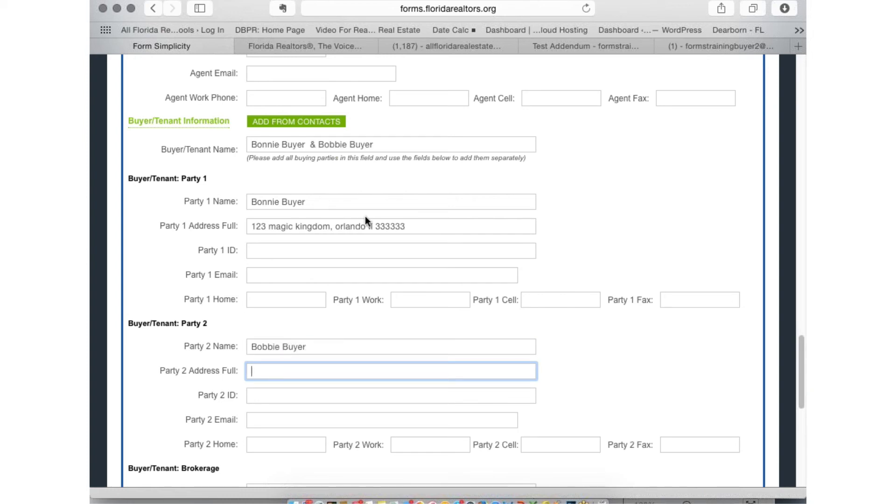
triple_click(348, 223)
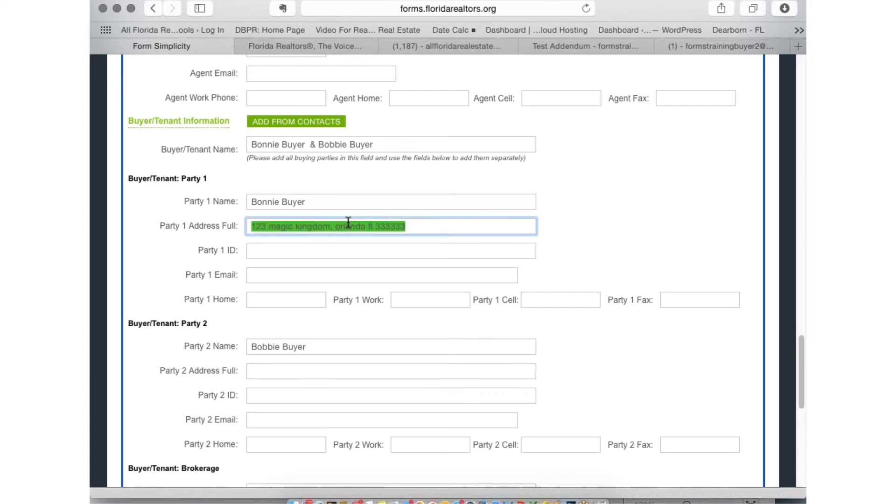
key("super+c")
left_click(266, 372)
key("super+v")
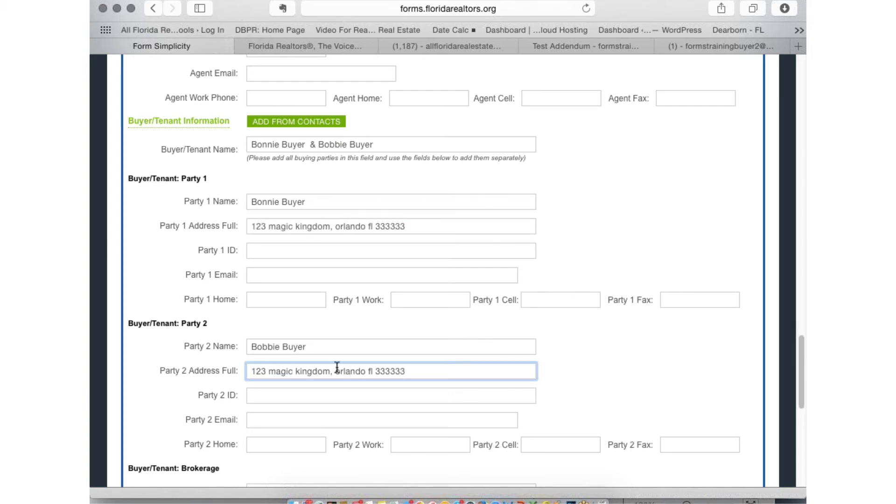
- Fill in the buyer Party 1 email with the first buyer's address from the FormSimplicity Training Accounts note in Notes
left_click(266, 276)
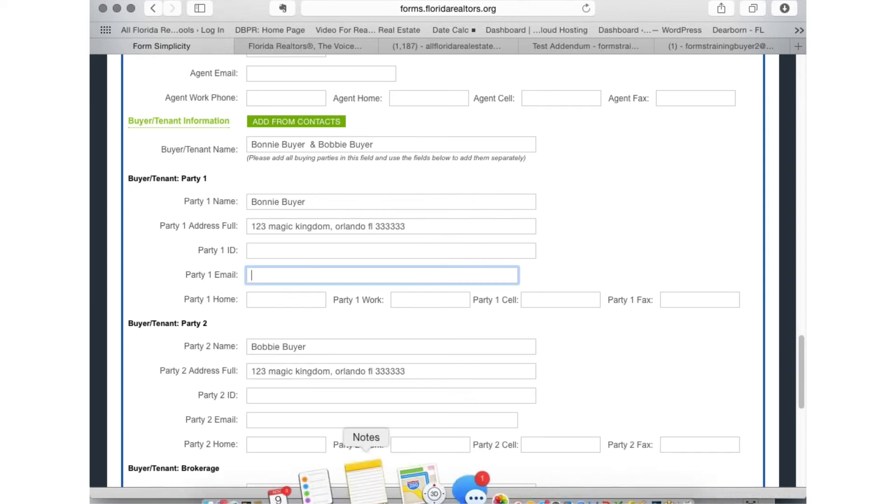
left_click(366, 480)
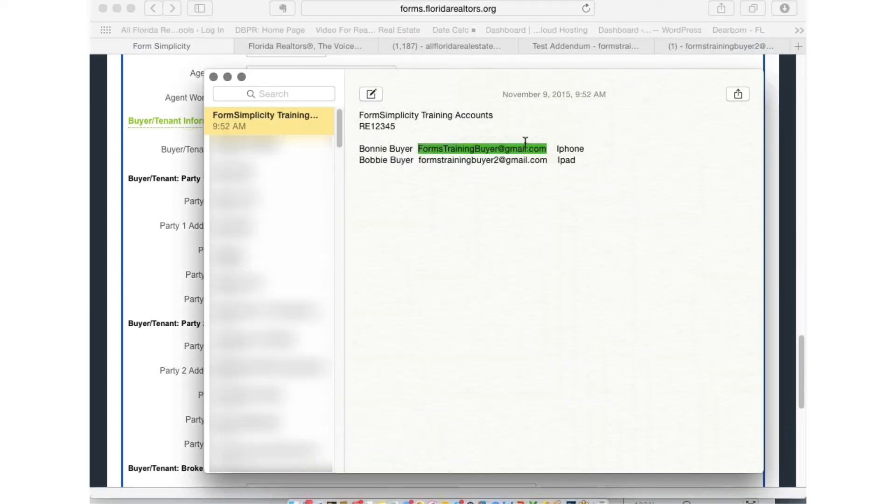
key("super+Tab")
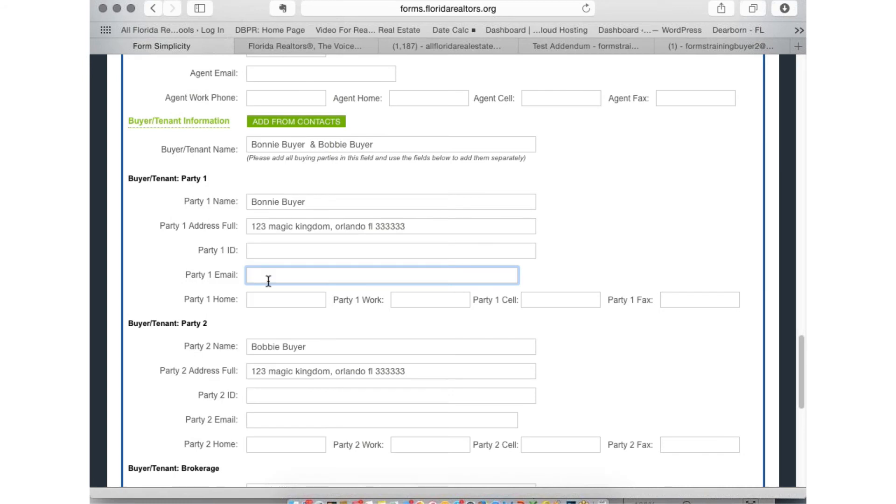
key("super+v")
- Copy the second buyer's email address from the Notes app into the buyer Party 2 email field
key("super+Tab")
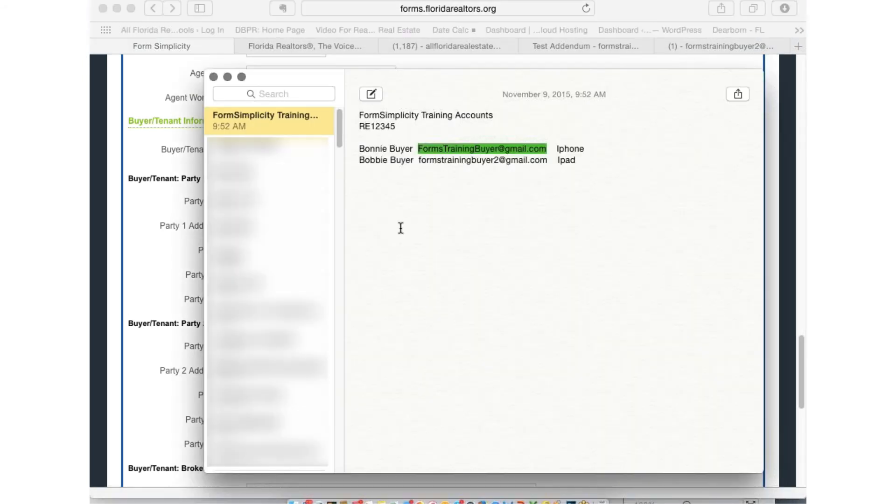
left_click(549, 160)
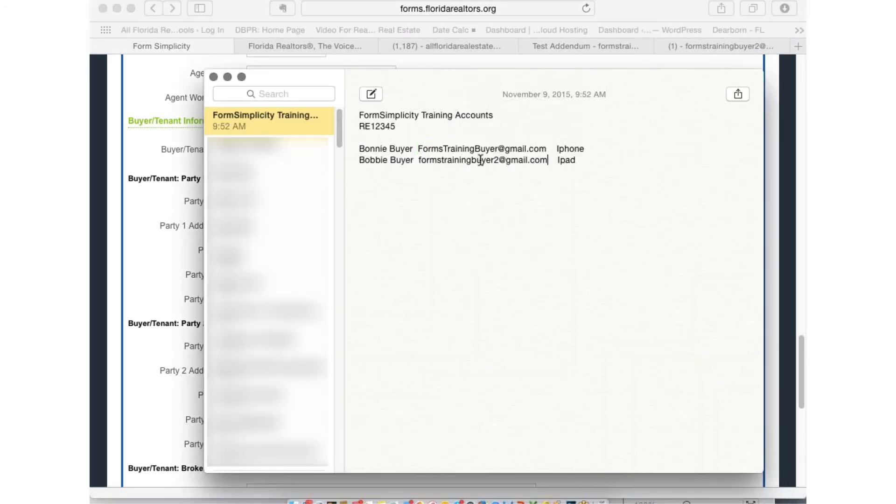
left_click_drag(547, 160, 418, 160)
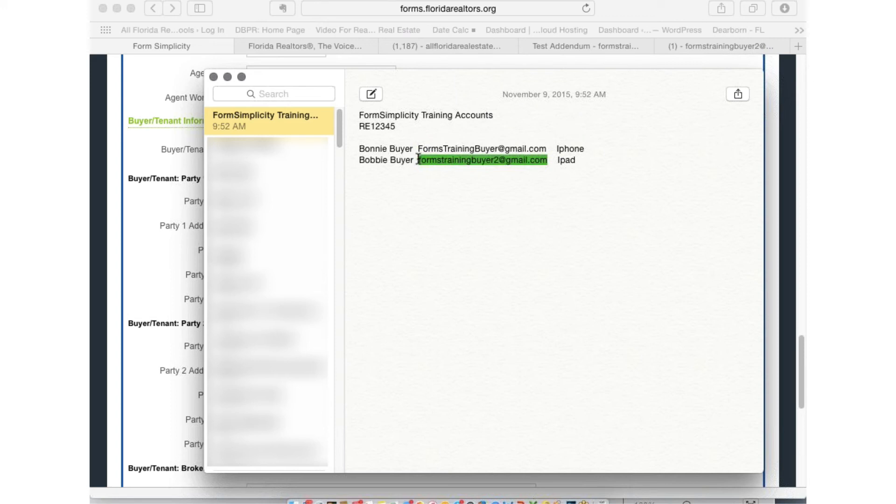
key("super+Tab")
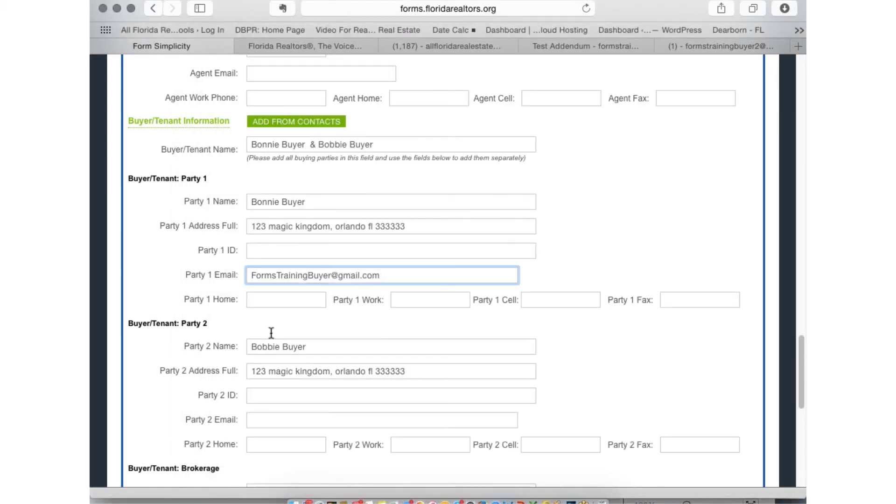
left_click(265, 420)
key("super+v")
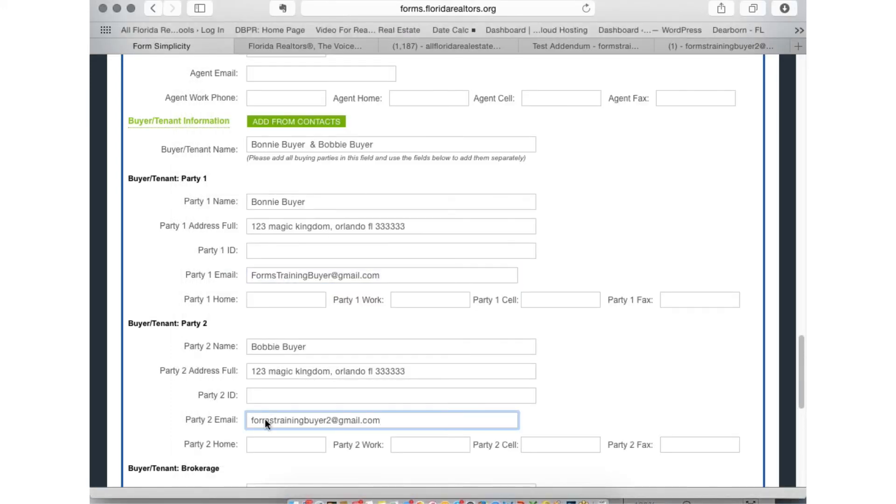
left_click(431, 381)
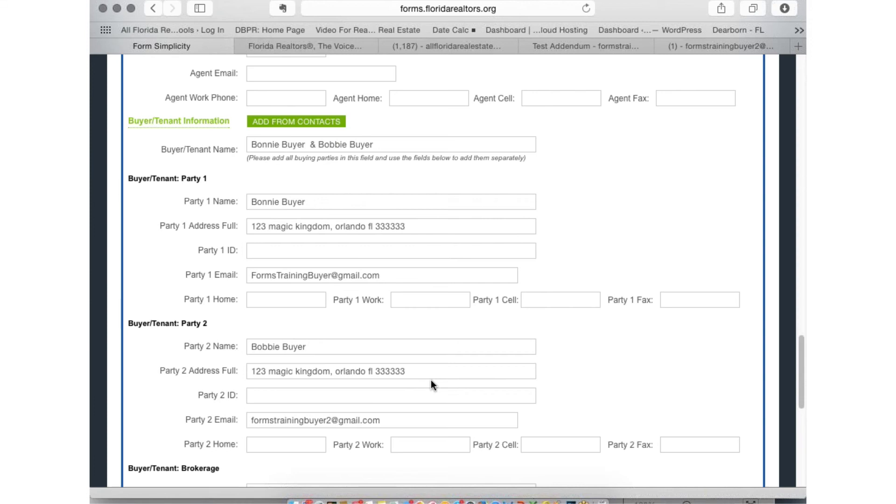
- Review the Buyer/Tenant brokerage, broker and agent information below the Party 2 fields
scroll(420, 365, "down", 2)
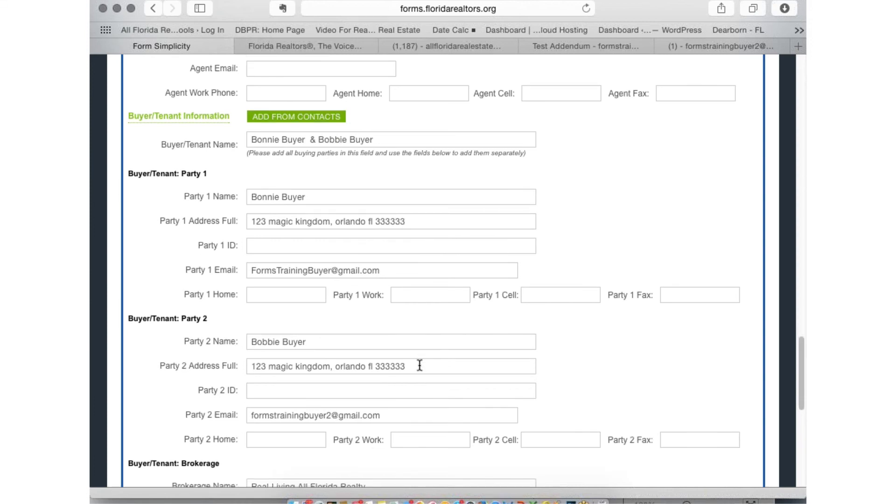
scroll(420, 365, "down", 8)
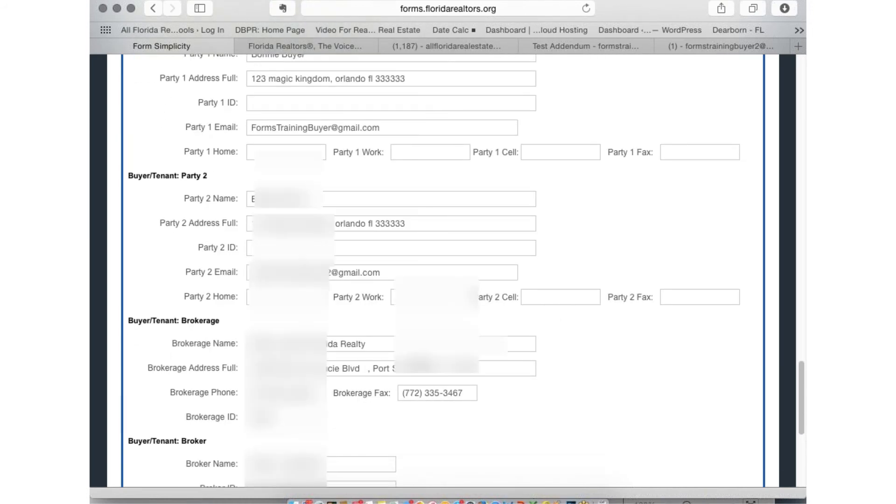
scroll(422, 374, "down", 2)
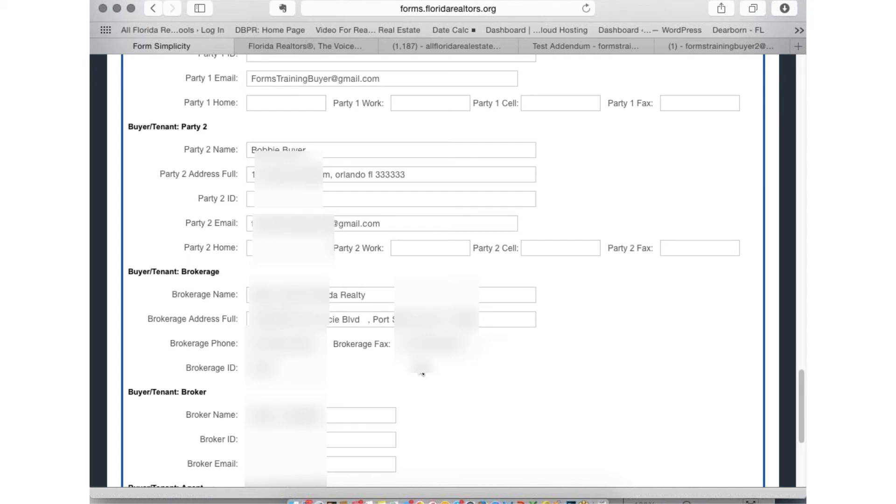
scroll(582, 209, "down", 2)
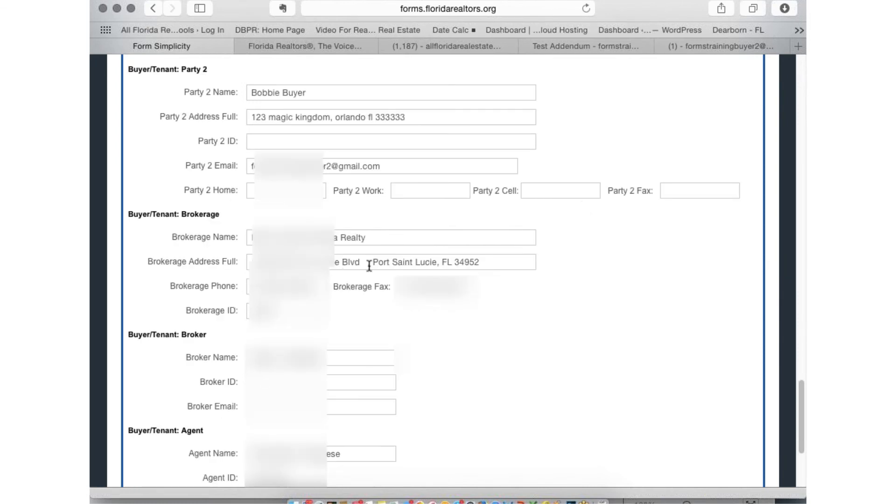
- Save the entered content information to the transaction and open its AS IS Residential Contract for Sale and Purchase
scroll(369, 265, "down", 6)
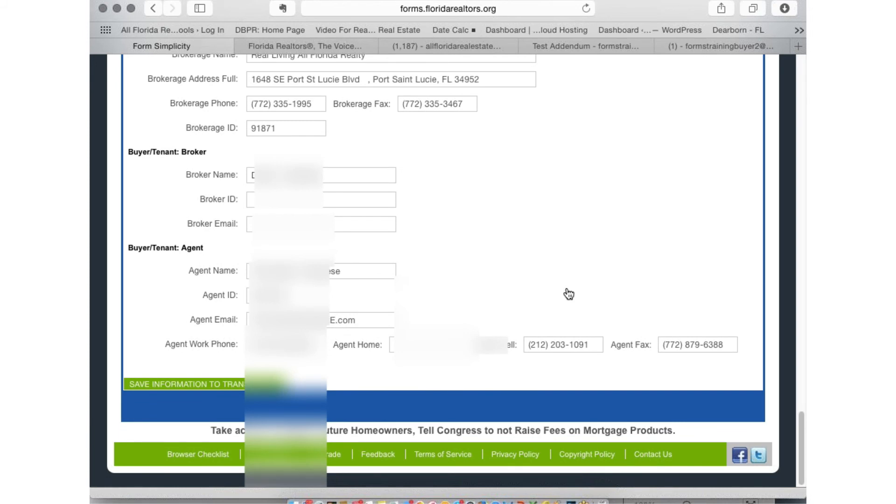
left_click(206, 385)
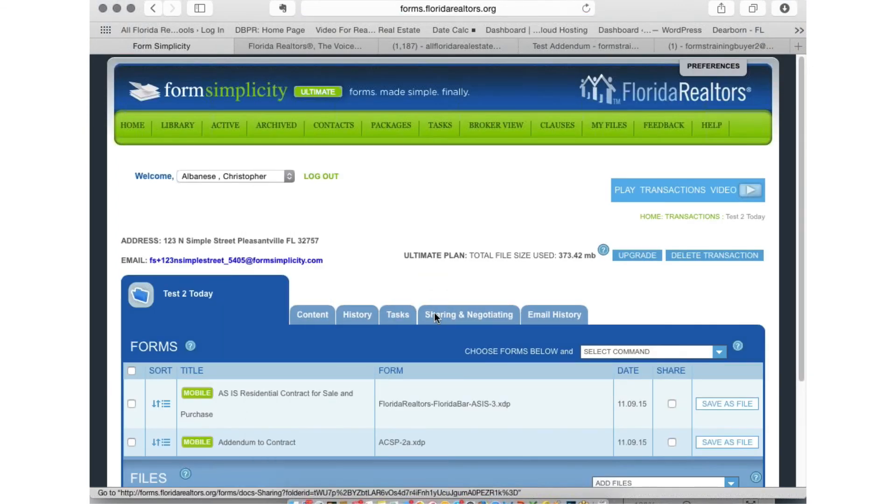
scroll(435, 313, "down", 5)
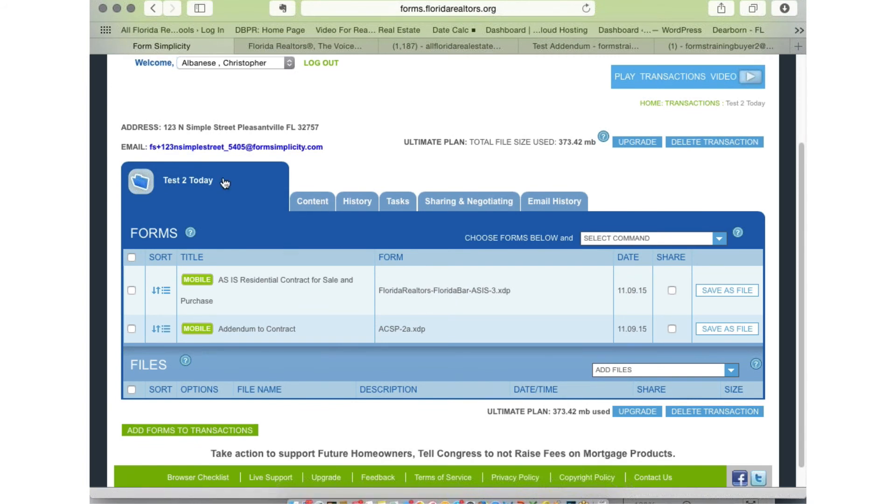
left_click(269, 281)
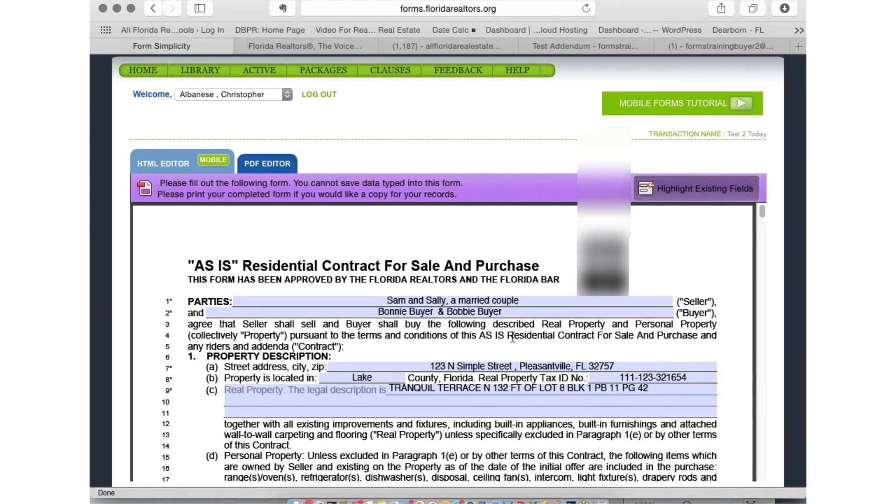
- Check the prefilled seller and buyer names and the property description in the contract's opening paragraphs
scroll(512, 340, "down", 10)
scroll(518, 327, "up", 8)
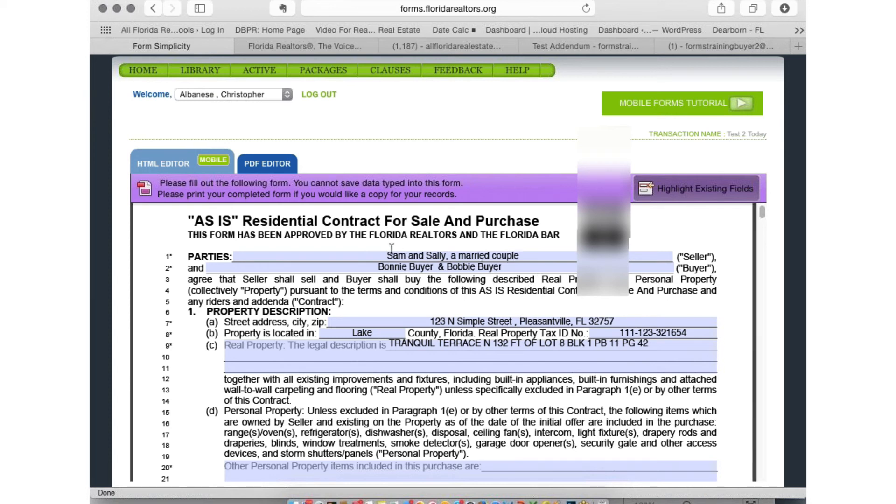
left_click_drag(515, 256, 425, 257)
left_click(428, 269)
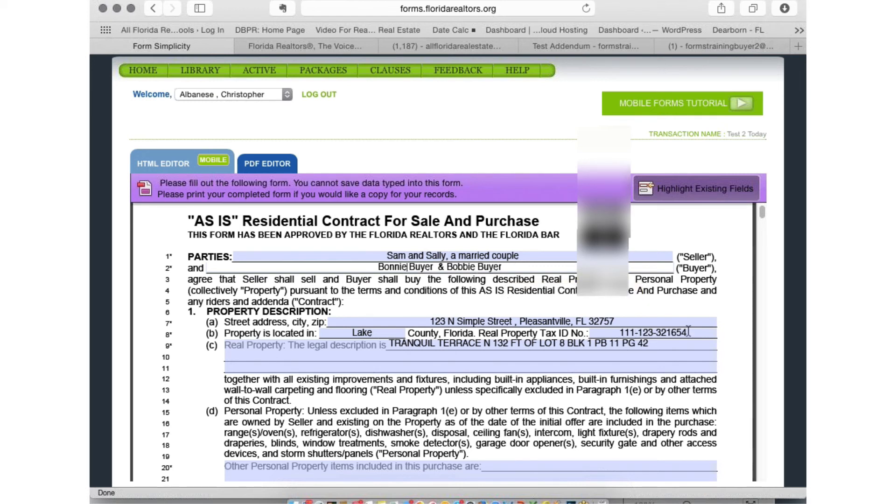
scroll(691, 332, "down", 1)
scroll(691, 331, "down", 5)
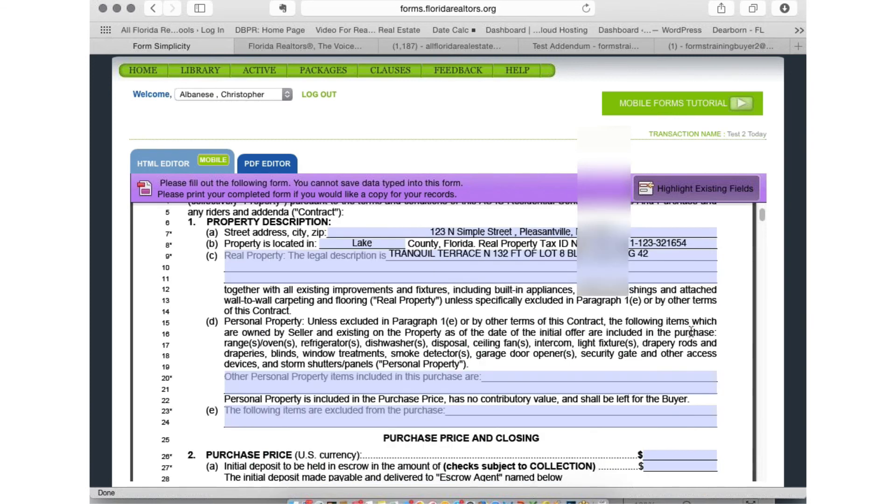
- Enter "washer and dryer shall convey." as the other personal property items included in the purchase
scroll(691, 332, "down", 3)
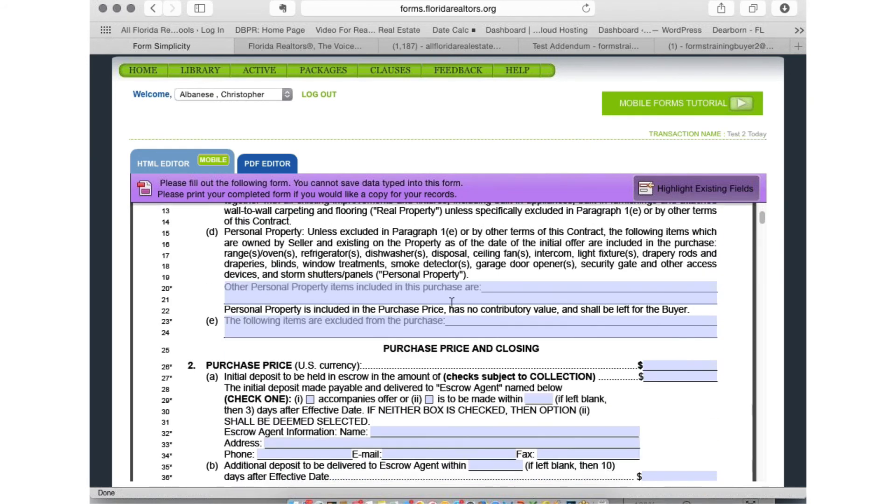
left_click(504, 289)
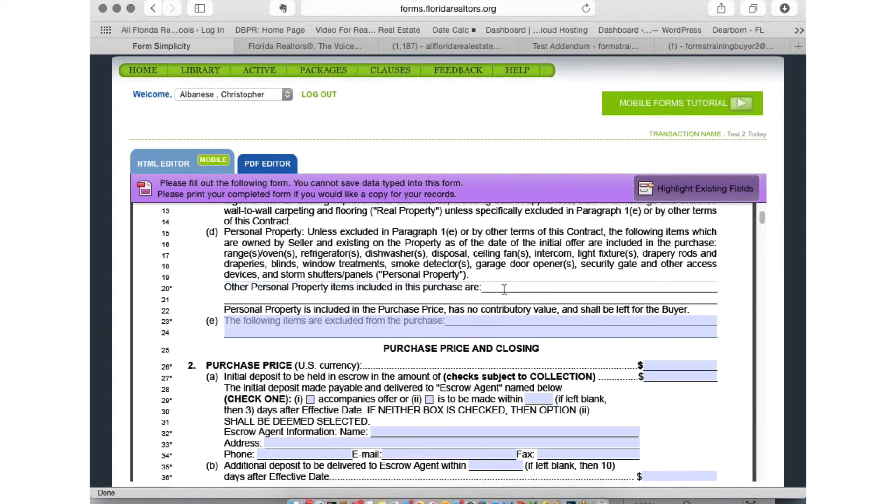
type("wash")
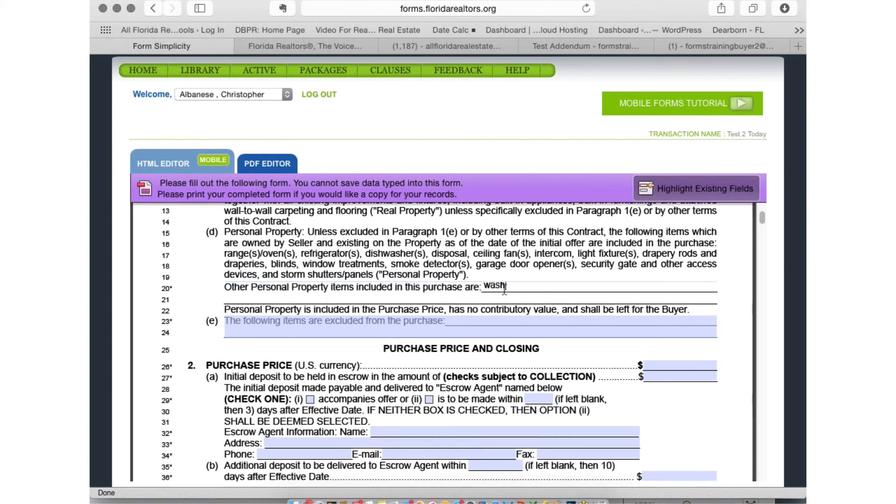
type("er and dryer shall convey.")
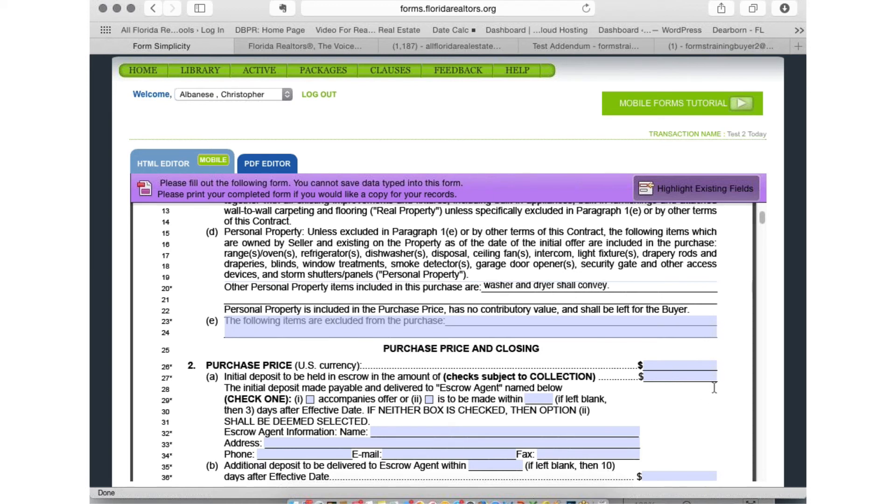
- Set the purchase price to 120,000 and the initial escrow deposit to 5,000
left_click(672, 367)
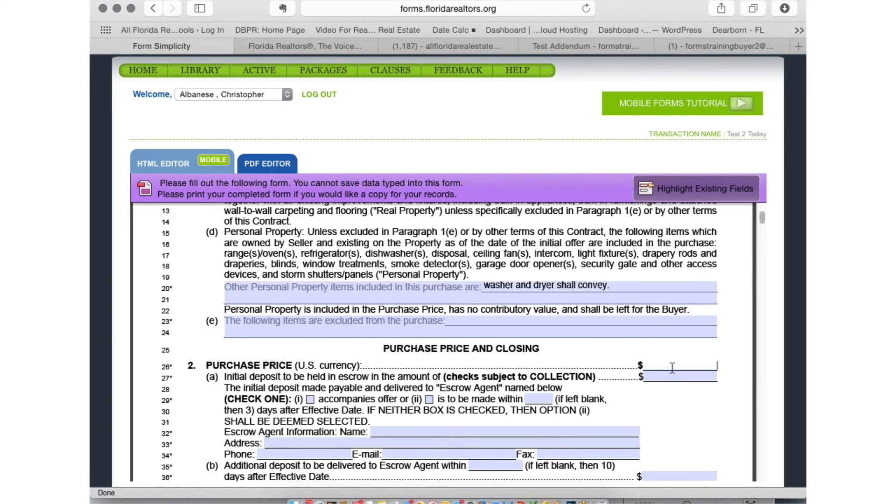
type("120,000")
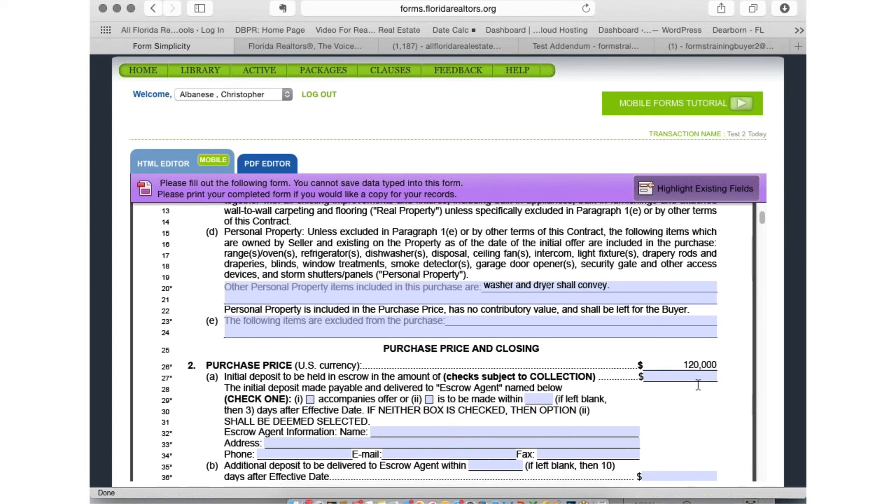
key("Tab")
type("5")
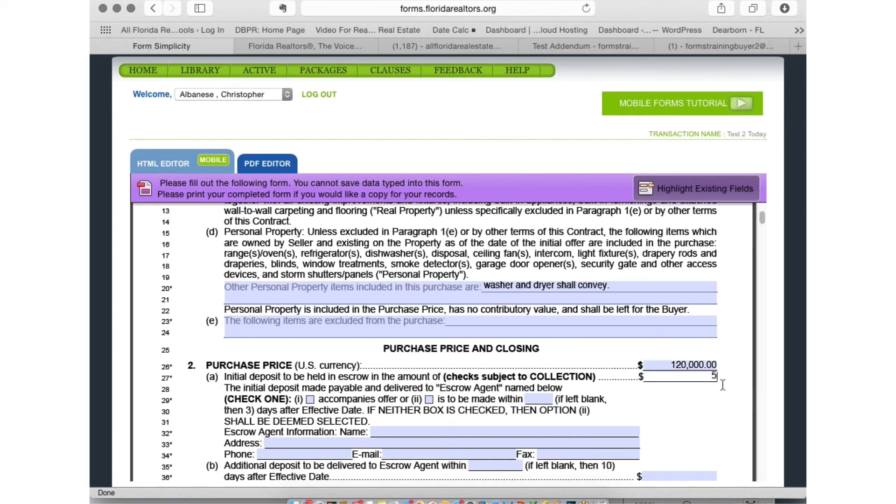
type("000")
- Select deposit option (ii) and set the initial deposit deadline to 3 days
left_click(429, 400)
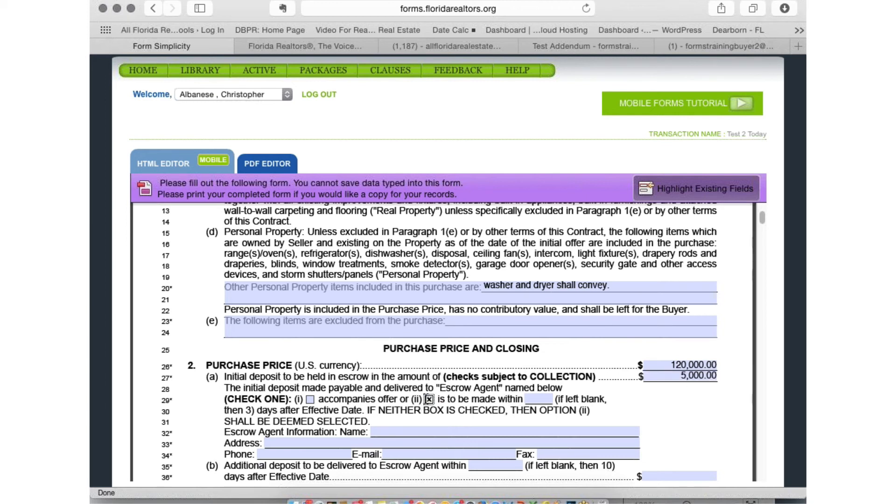
left_click(537, 399)
type("3")
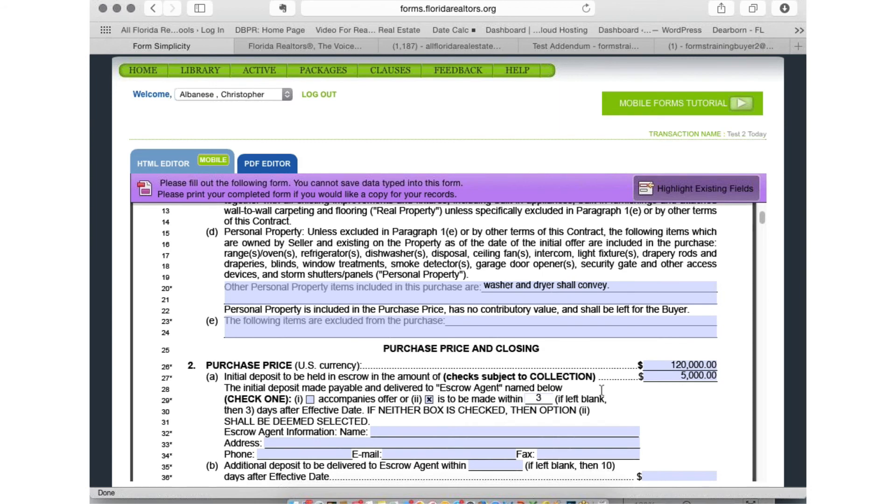
- Enter "Escow agent" as the escrow agent name and 115,000.00 as the balance to close
scroll(602, 390, "down", 5)
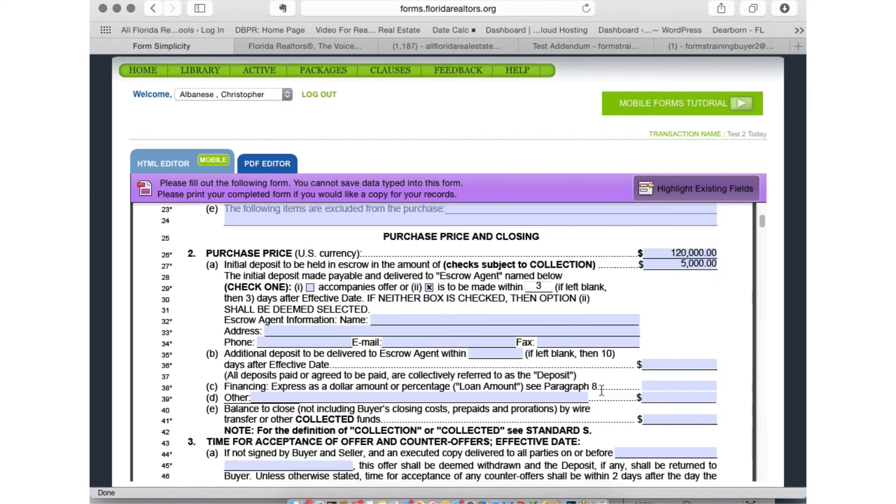
left_click(486, 319)
type("Esco")
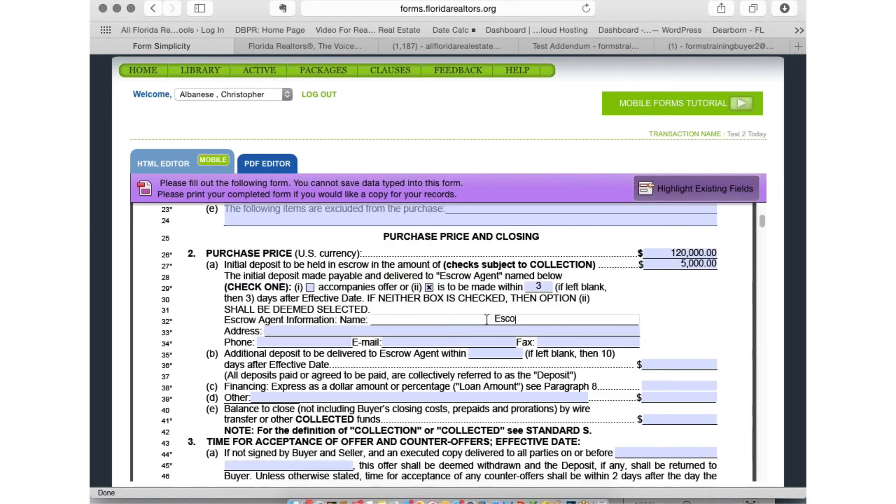
type("w agent")
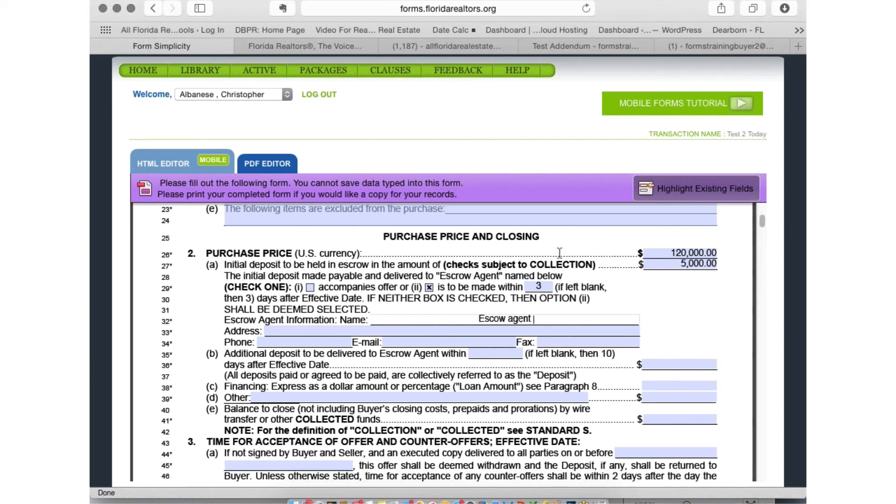
left_click(684, 417)
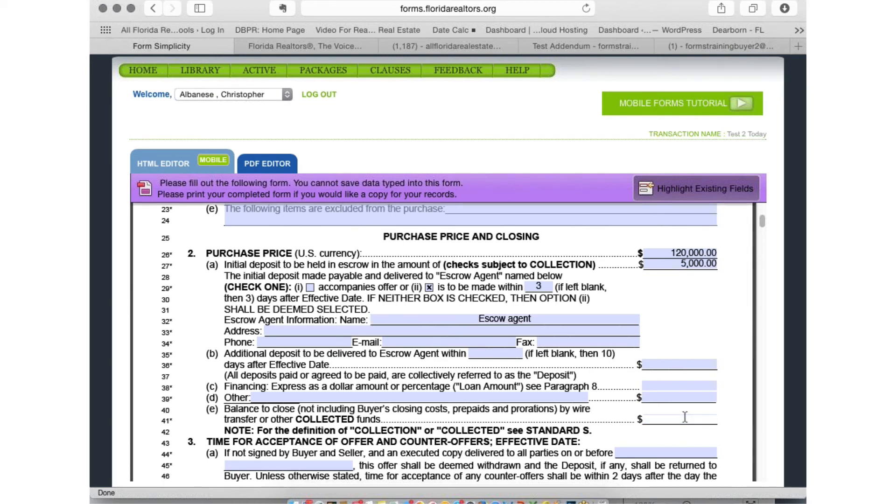
type("115,000.00")
- Mark option (a) in the Financing paragraph, buyer paying cash or obtaining a loan without a financing contingency
scroll(564, 423, "down", 5)
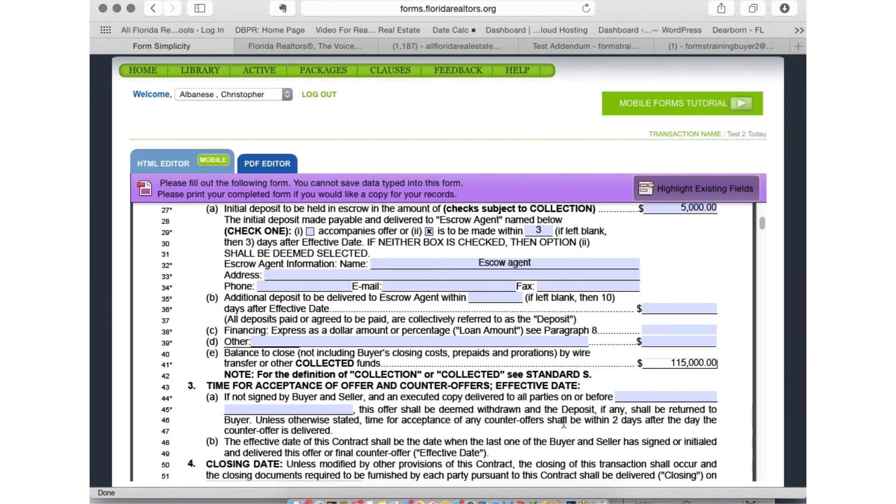
scroll(564, 390, "down", 15)
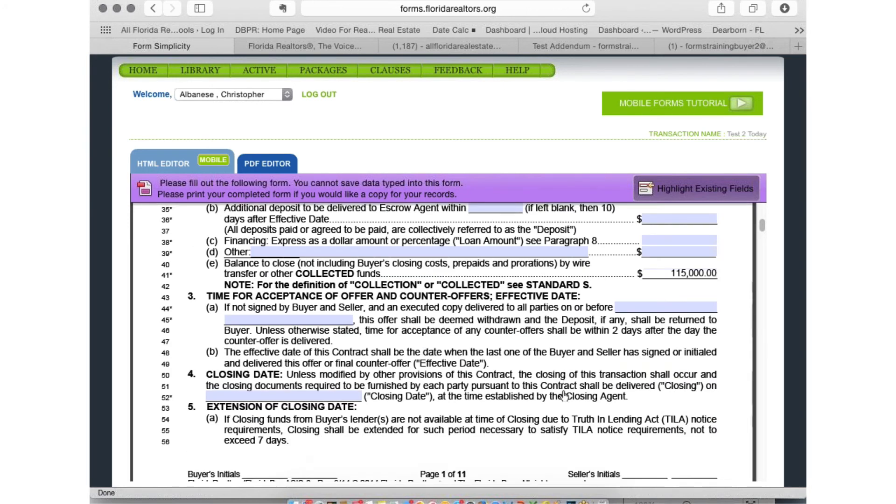
scroll(563, 389, "down", 4)
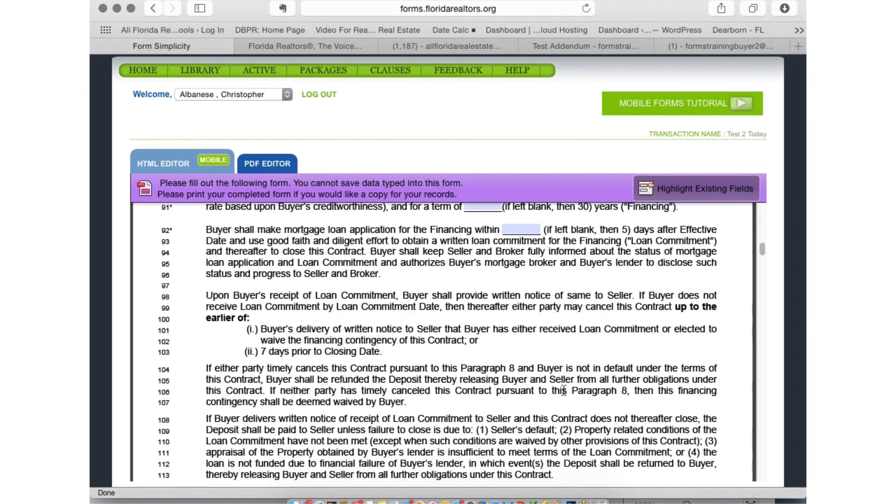
scroll(563, 390, "up", 2)
scroll(564, 391, "up", 2)
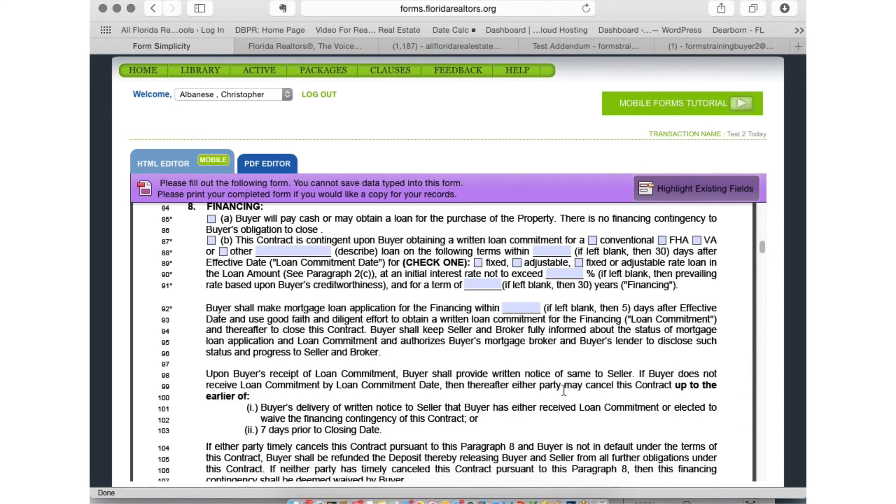
right_click(563, 391)
left_click(242, 224)
left_click(212, 219)
- Include the Defective Drywall rider in the paragraph 19 addenda list, leaving the Homeowners' Assn. rider out
scroll(428, 331, "down", 10)
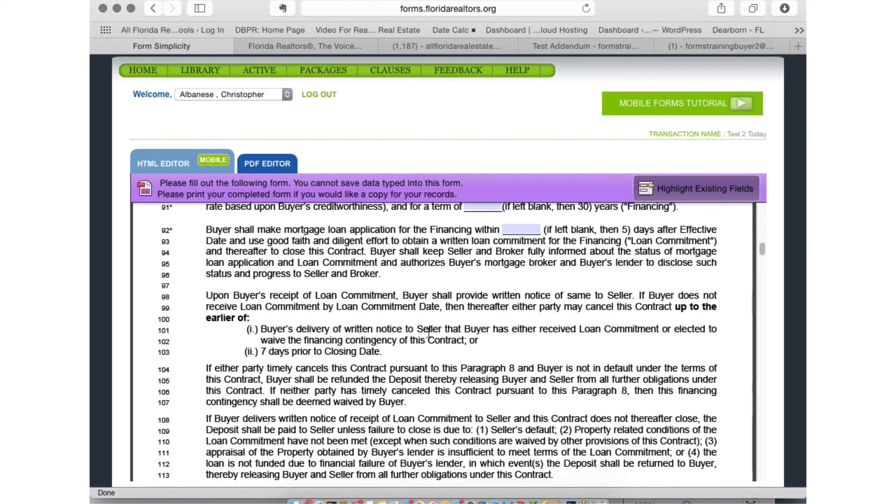
scroll(429, 332, "down", 10)
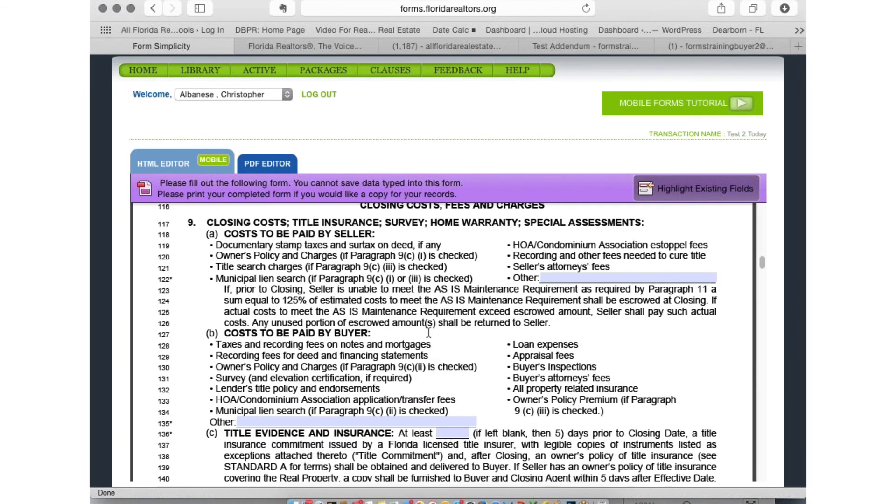
scroll(429, 332, "down", 15)
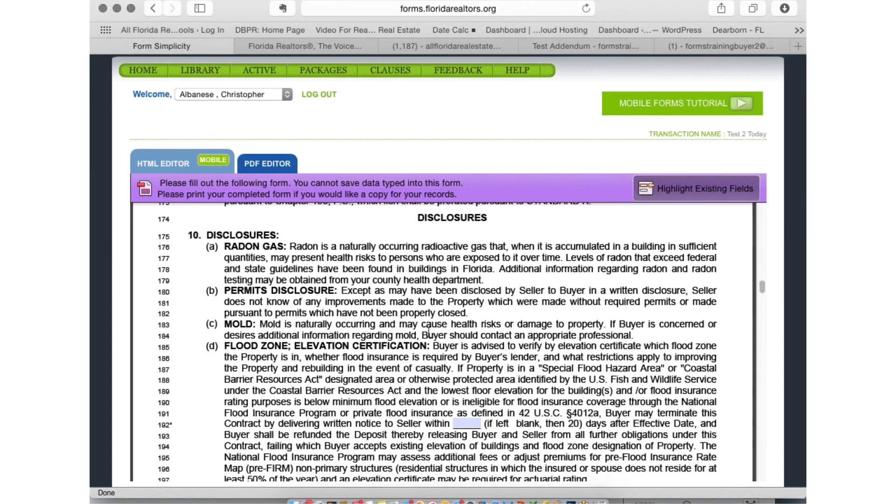
scroll(428, 332, "down", 15)
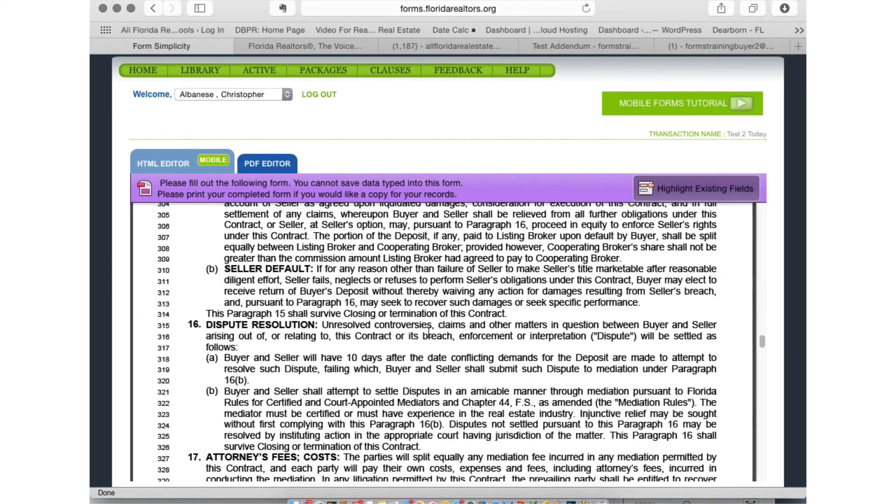
scroll(429, 331, "down", 15)
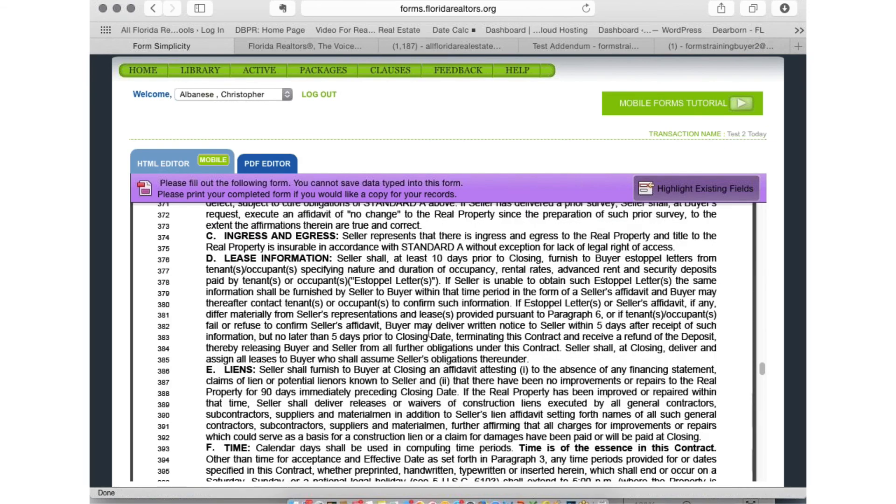
scroll(429, 331, "down", 15)
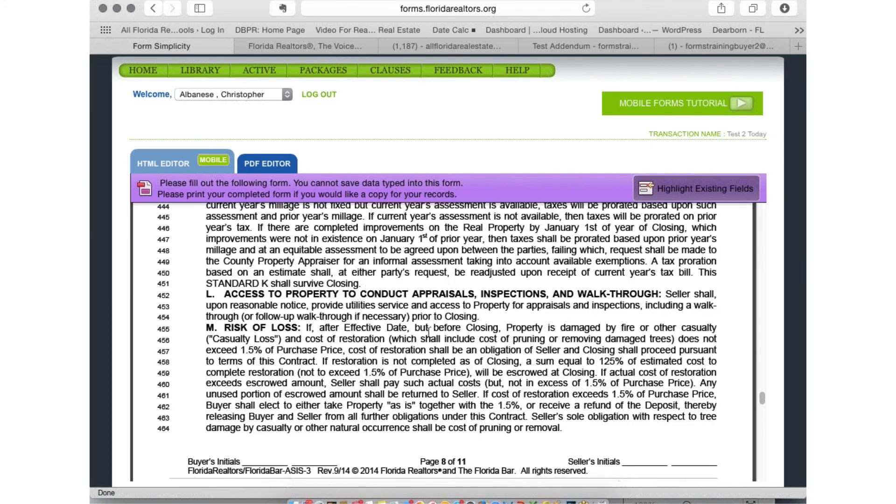
scroll(429, 332, "down", 15)
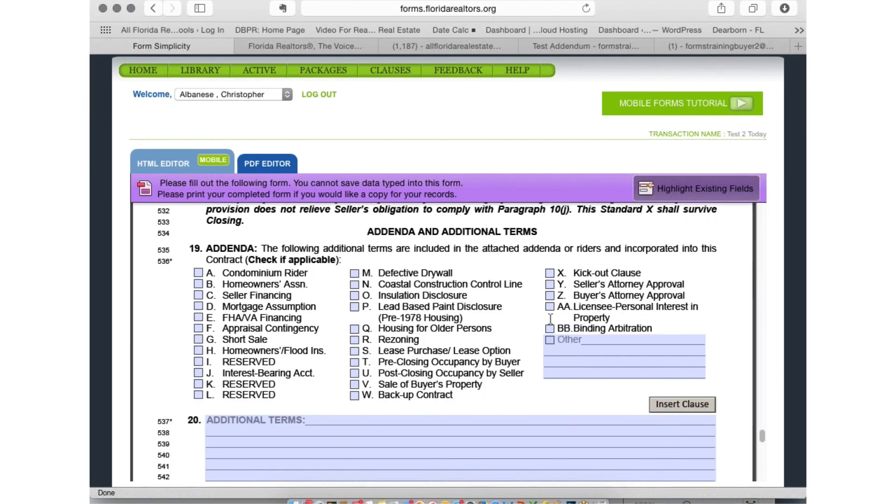
left_click(354, 273)
left_click(199, 285)
left_click(199, 286)
- Insert the saved clause "Seller will contribute 6% of the purchase price towards the buyers costs at closing." into paragraph 20, Additional Terms
scroll(584, 357, "down", 2)
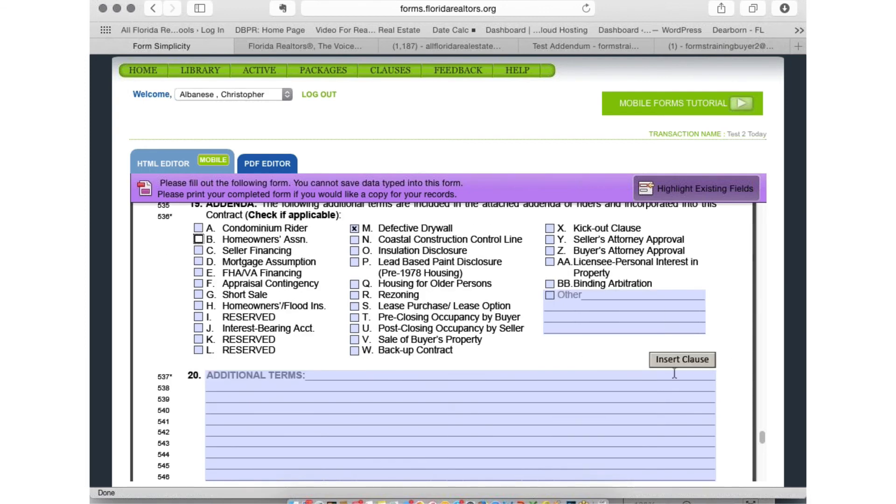
left_click(686, 363)
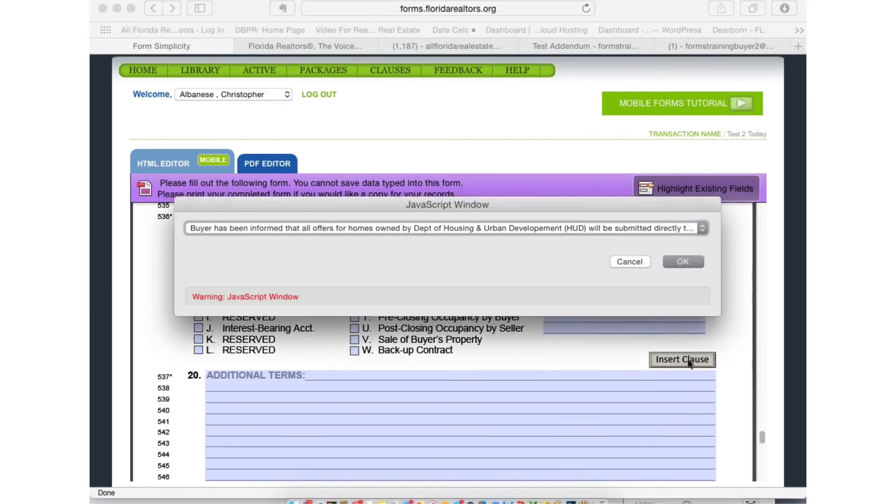
left_click(701, 229)
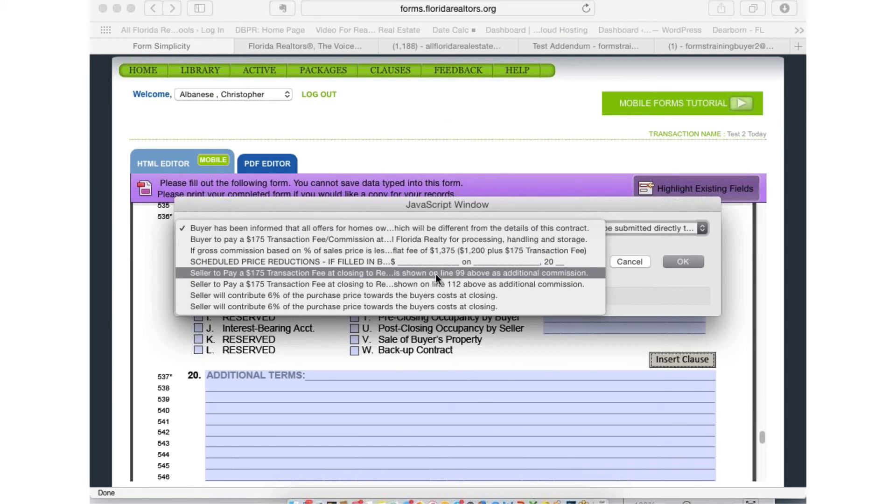
left_click(355, 295)
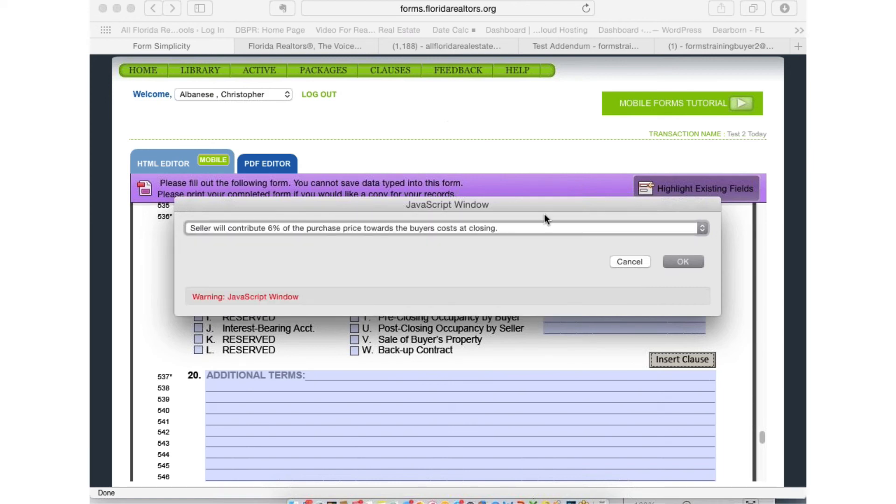
left_click(682, 261)
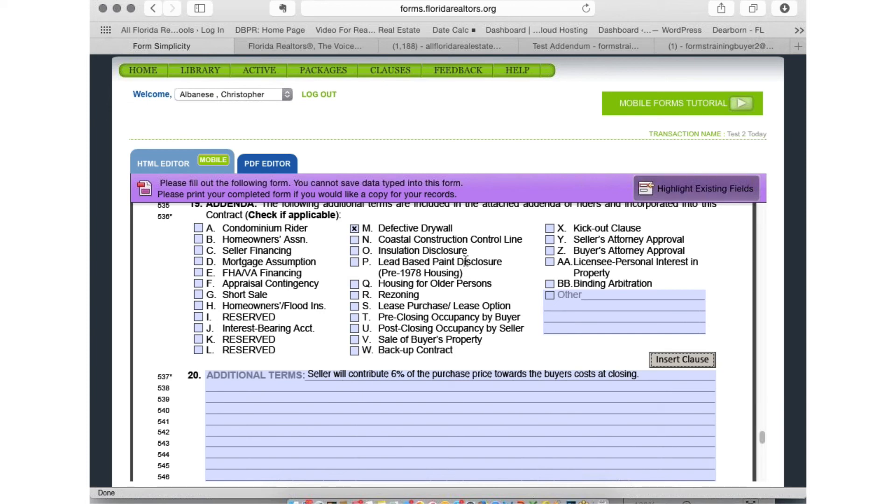
- Save and close the completed AS IS contract from its last page
scroll(490, 305, "down", 15)
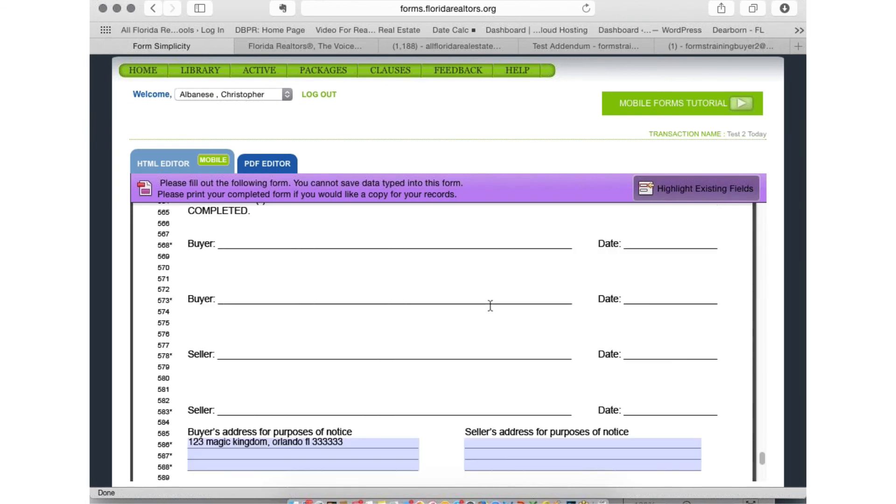
scroll(490, 306, "down", 5)
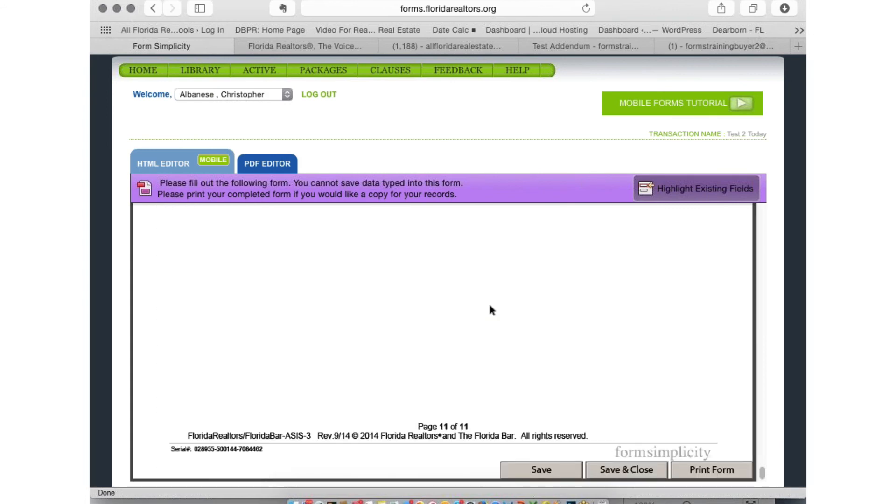
left_click(636, 474)
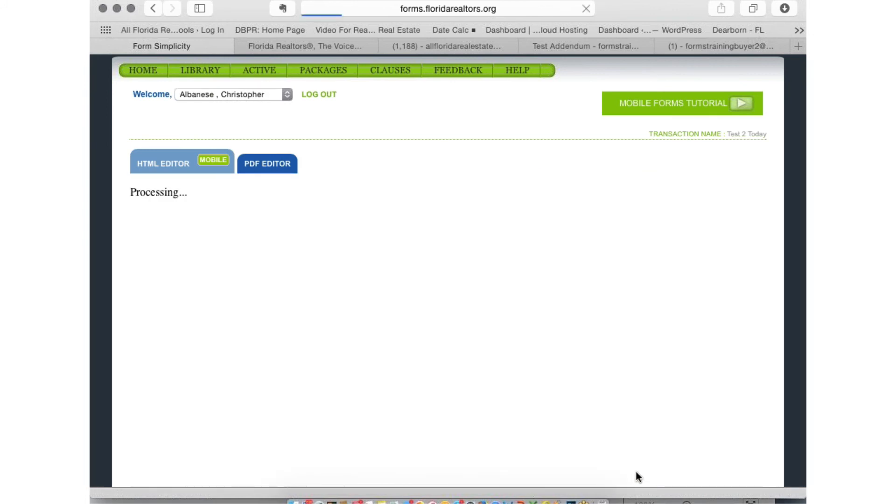
- Mark the AS IS Residential Contract for sharing and open the transaction's Sharing & Negotiating page
scroll(436, 395, "down", 5)
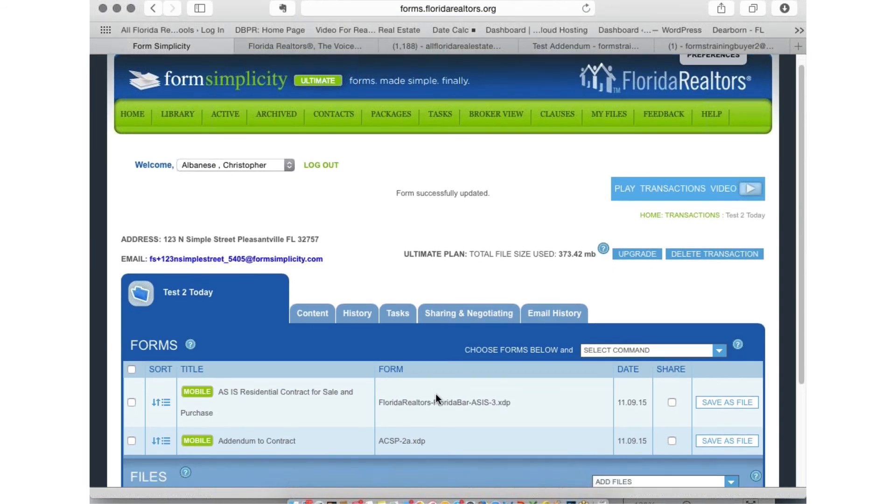
scroll(436, 398, "down", 2)
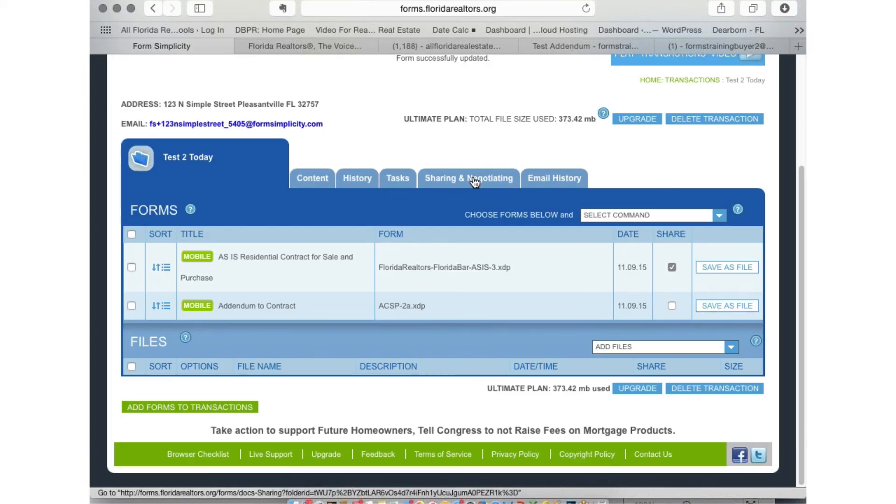
left_click(475, 181)
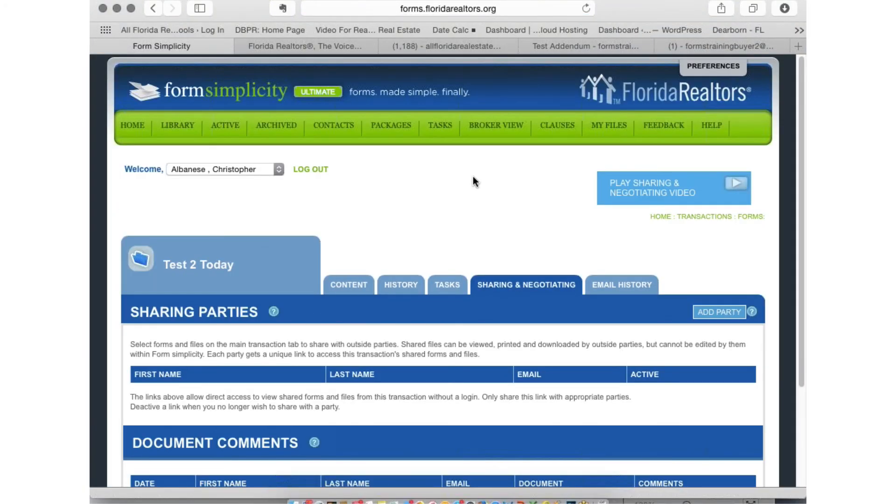
- Start adding a sharing party and fill in the first buyer's e-mail as recipient, copied from the training accounts note
scroll(473, 177, "down", 5)
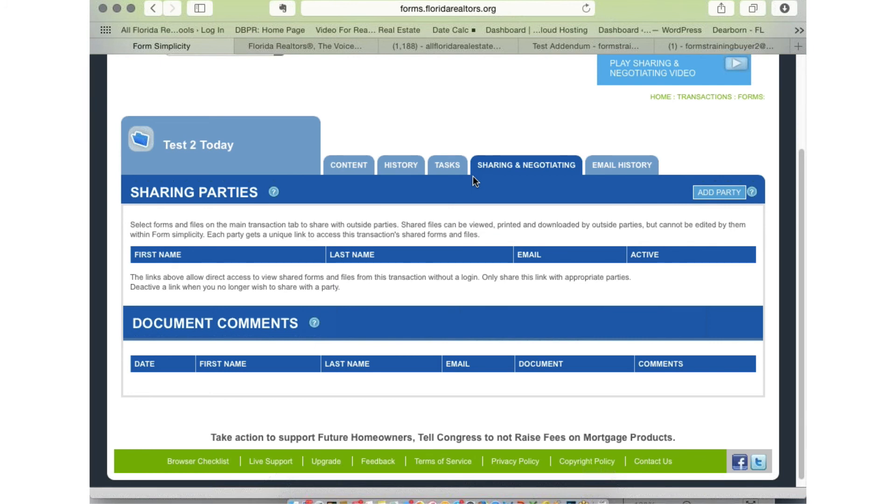
left_click(711, 193)
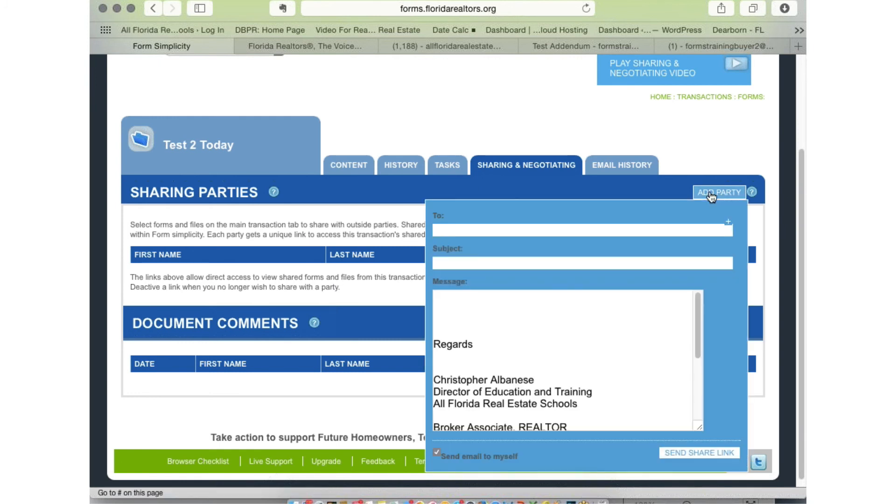
left_click(356, 493)
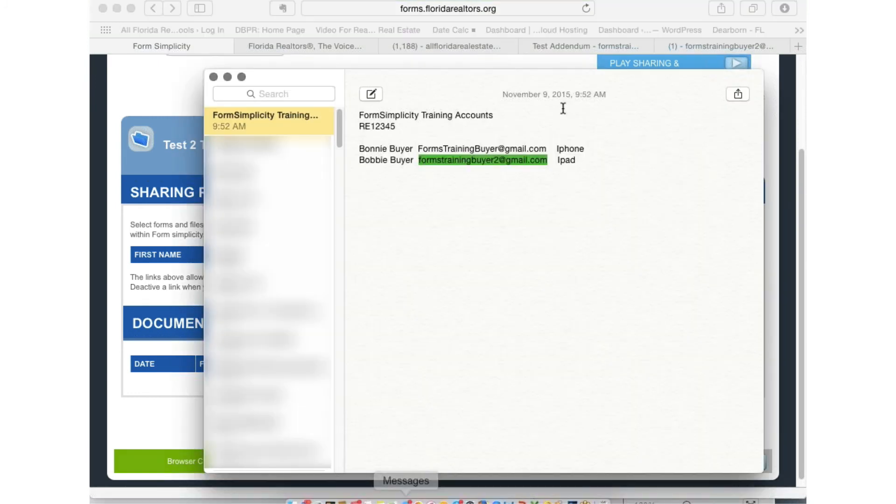
left_click(519, 140)
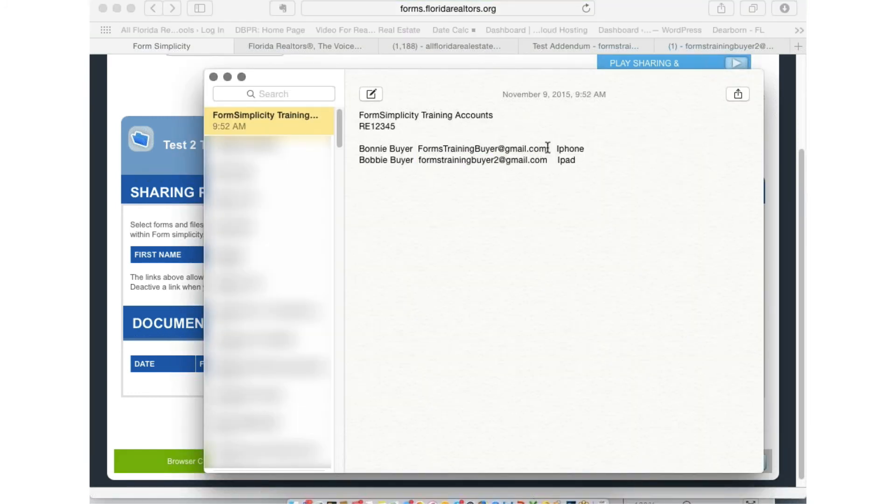
left_click_drag(547, 149, 417, 149)
key("super+c")
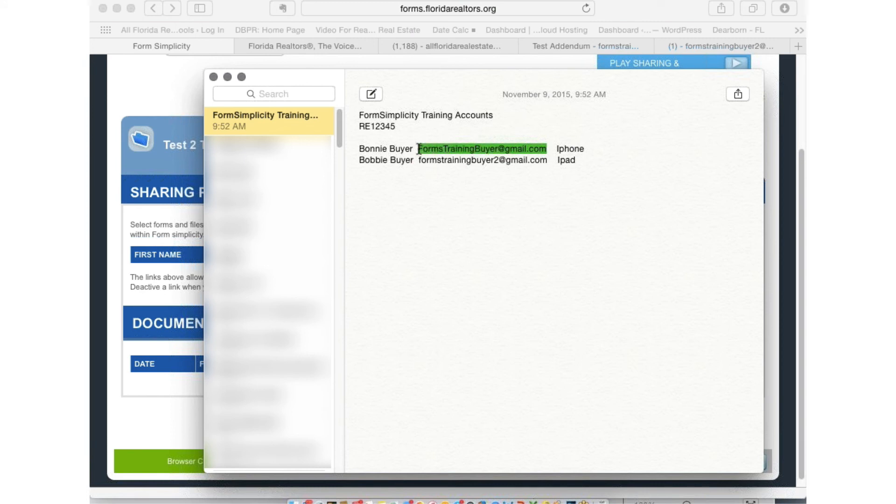
left_click(146, 285)
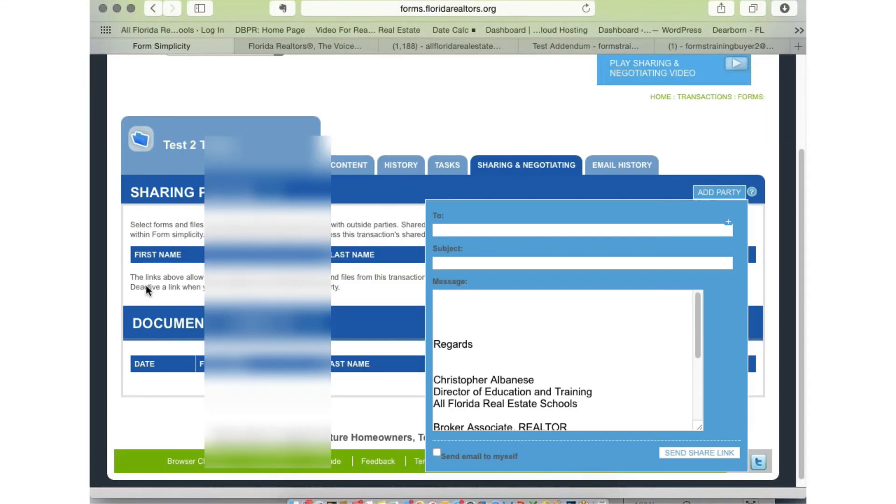
left_click(459, 228)
key("super+v")
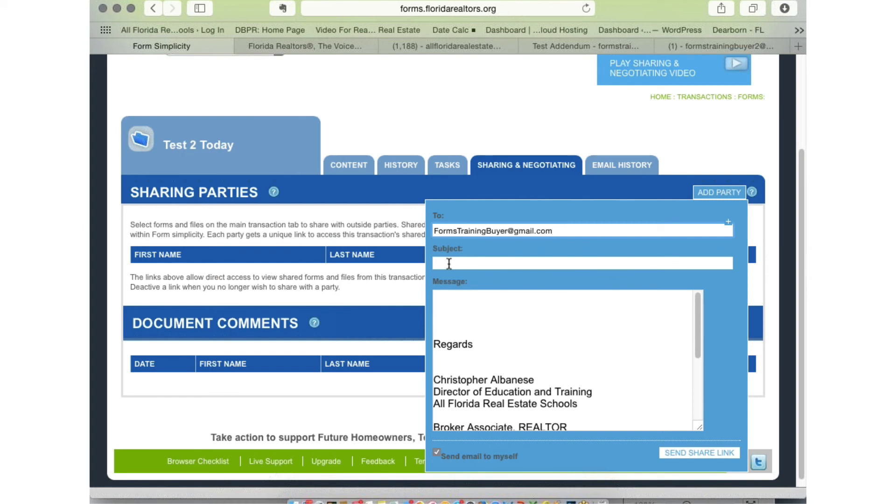
- Set the share e-mail's subject to "Contract"
left_click(448, 262)
type("Contac")
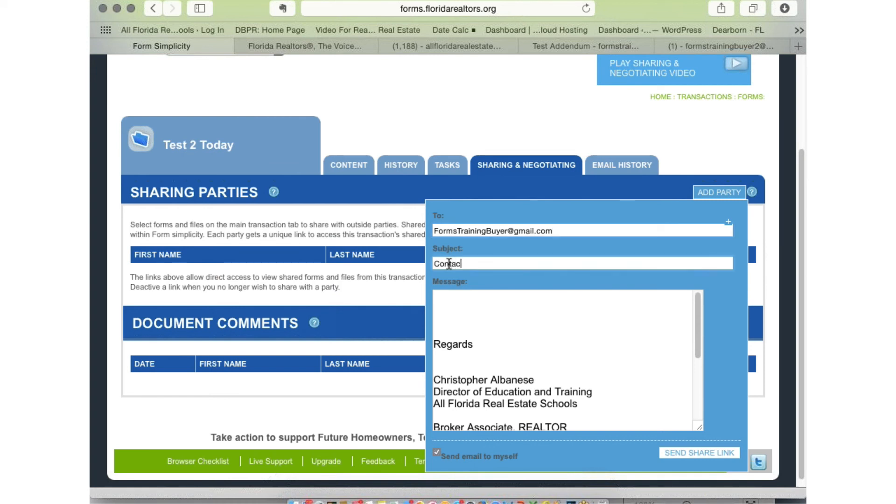
key("BackSpace")
key("BackSpace")
type("ract")
key("Tab")
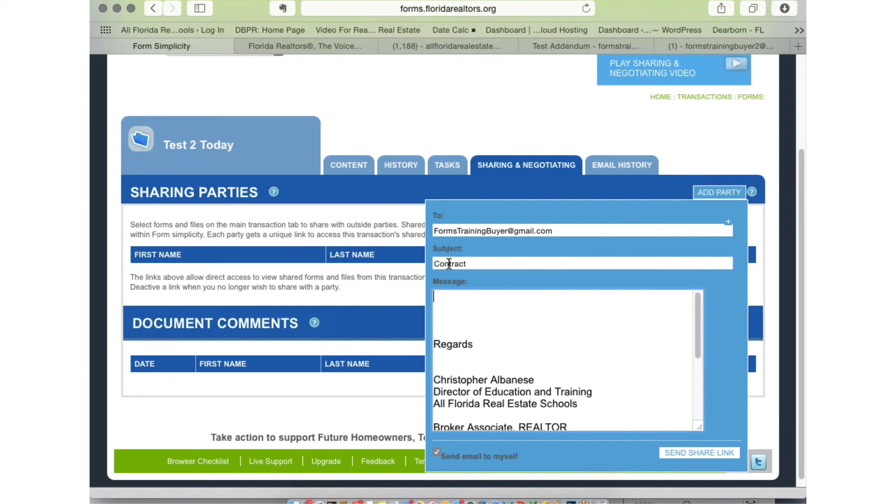
- Enter the message "Please click this link to review the contract." and send the share link without adding the recipient to the contacts
type("Please click this lin")
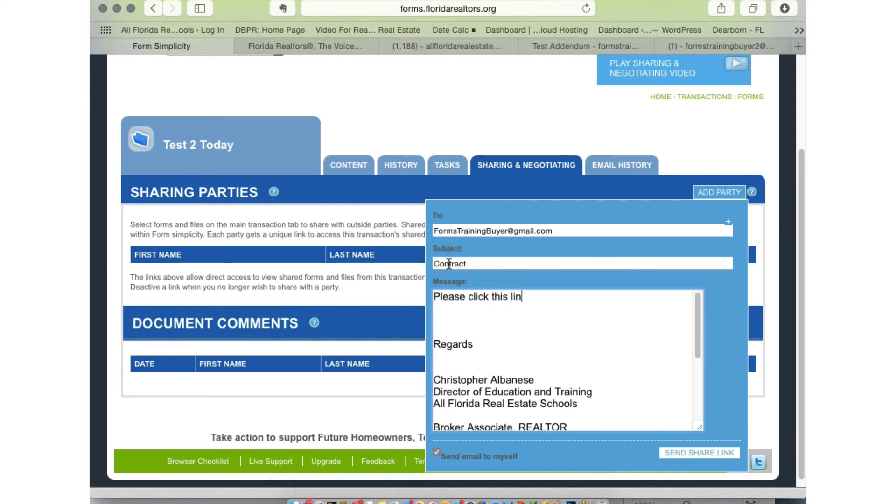
type("k to review the contract.")
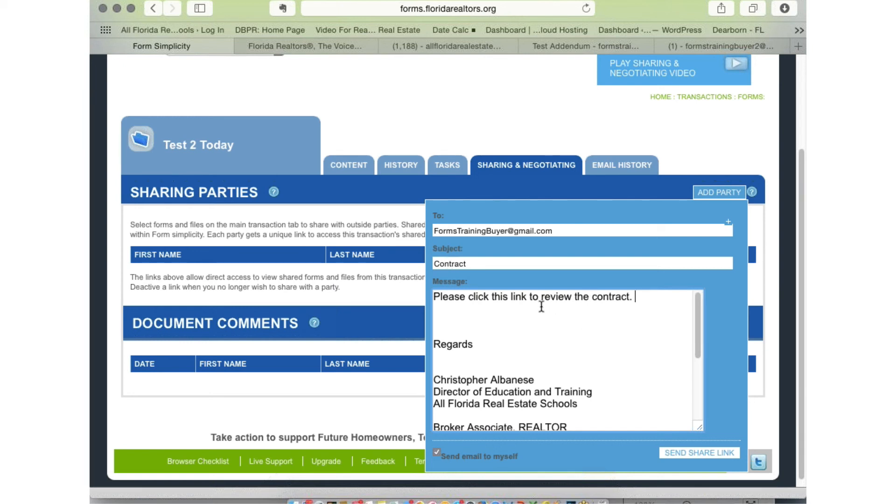
left_click(697, 456)
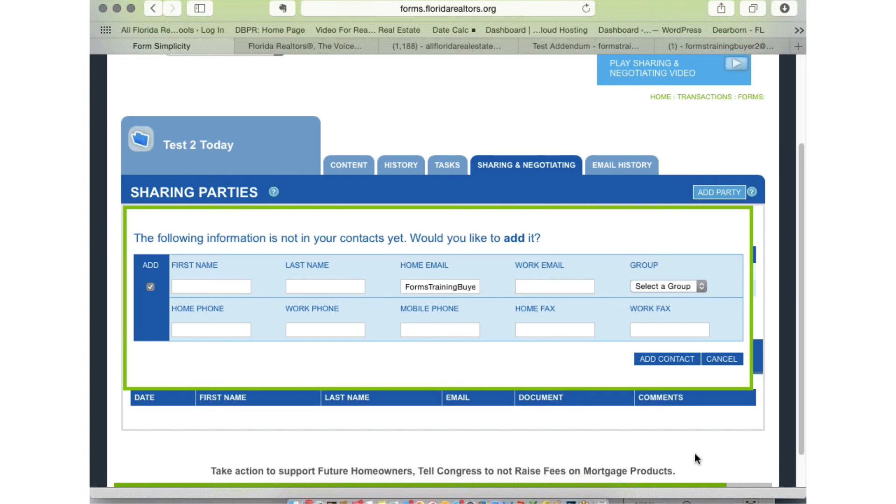
left_click(723, 358)
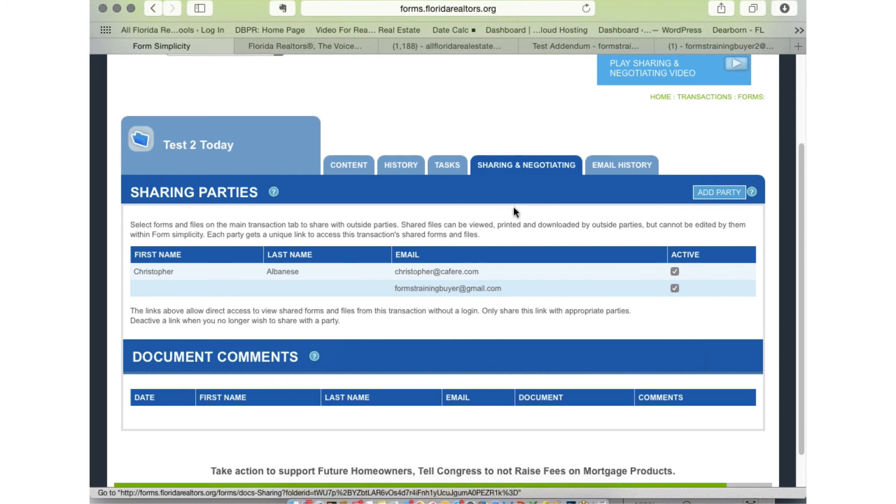
- Switch to the first buyer's Gmail inbox, refresh it and open the "Contract" e-mail
left_click(718, 48)
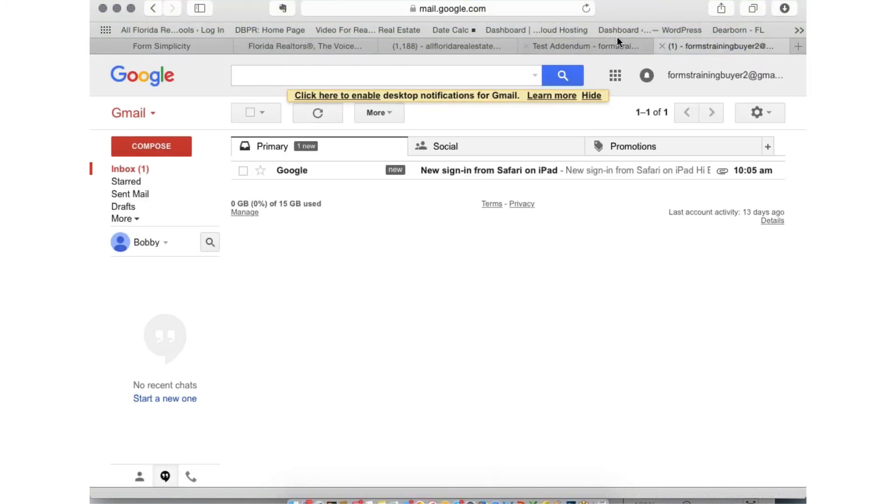
left_click(603, 46)
left_click(265, 112)
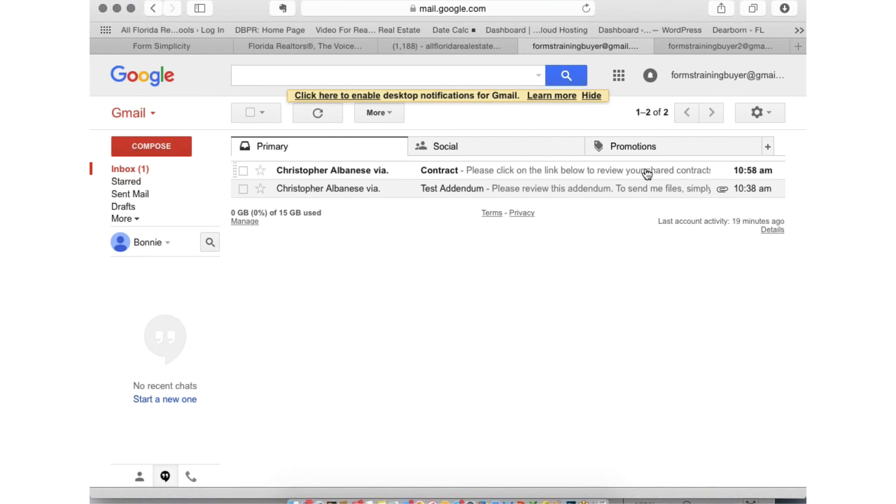
left_click(341, 172)
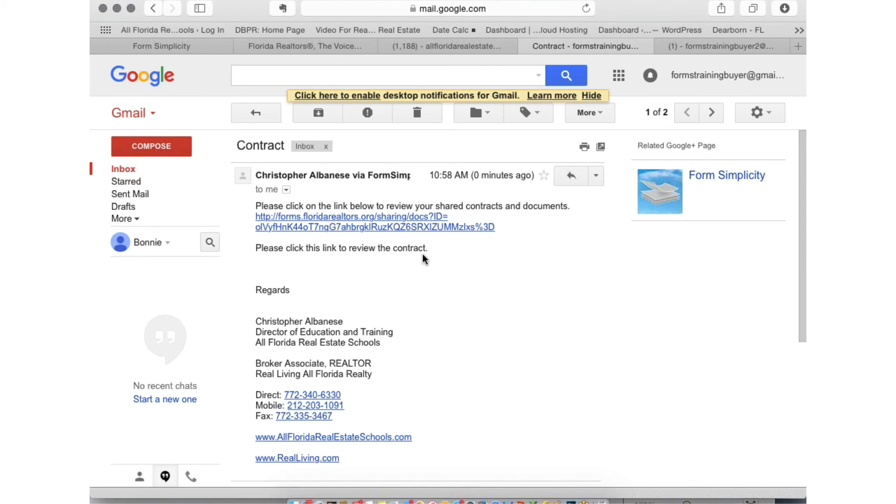
- Open the shared AS IS contract through the e-mailed link and review its property details, purchase price and initial deposit
left_click(381, 225)
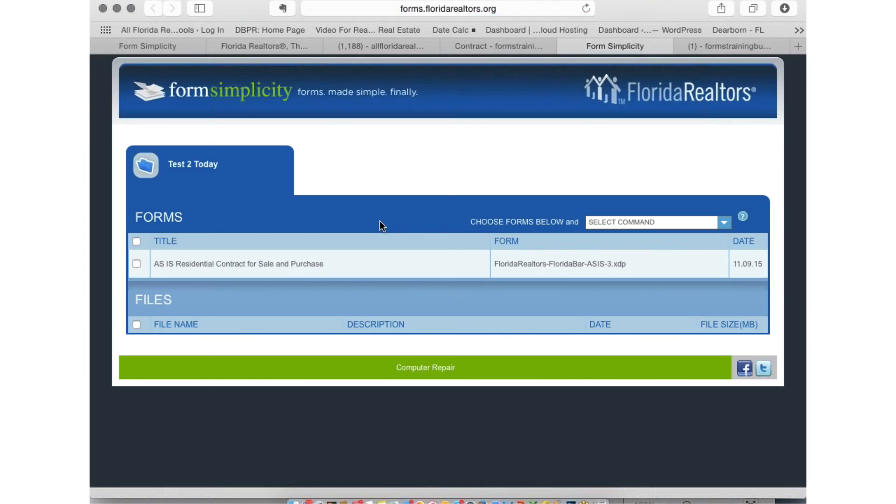
left_click(259, 263)
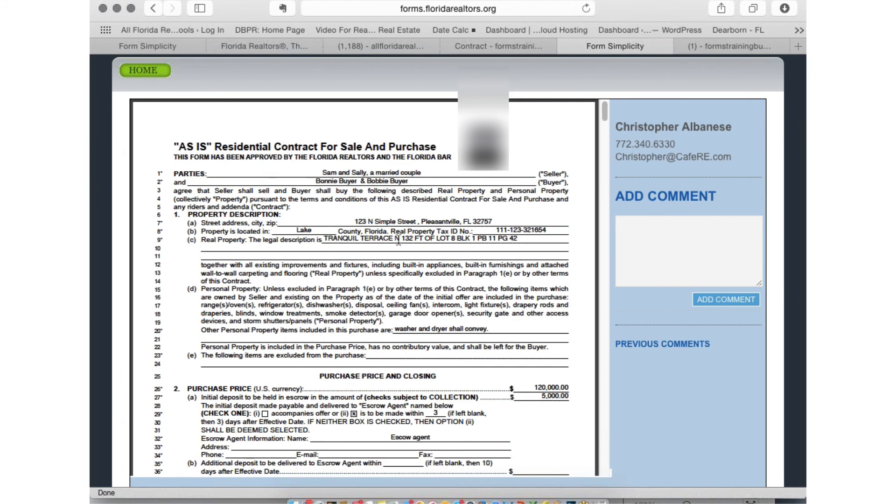
scroll(408, 253, "down", 10)
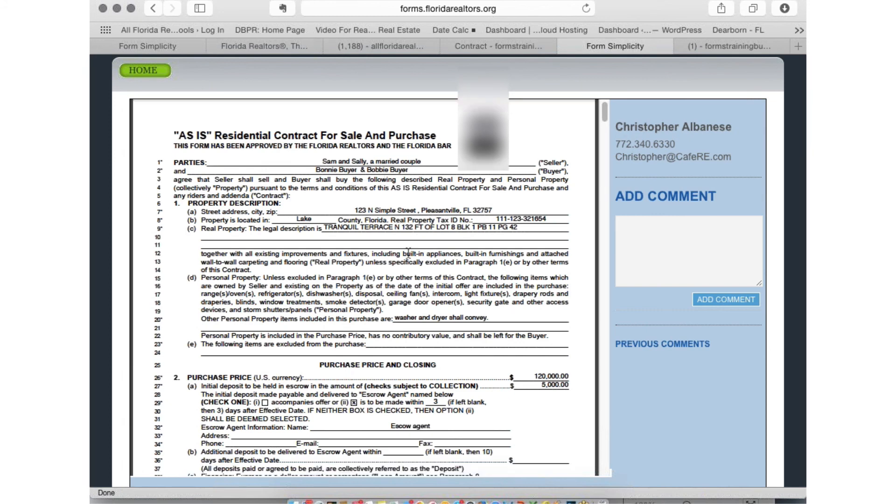
scroll(408, 254, "up", 6)
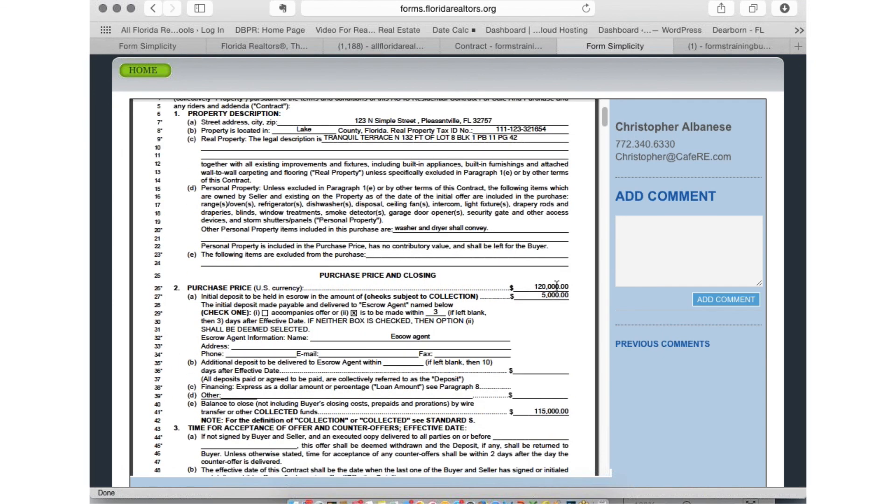
double_click(536, 287)
left_click(536, 287)
left_click(541, 296)
scroll(540, 298, "down", 10)
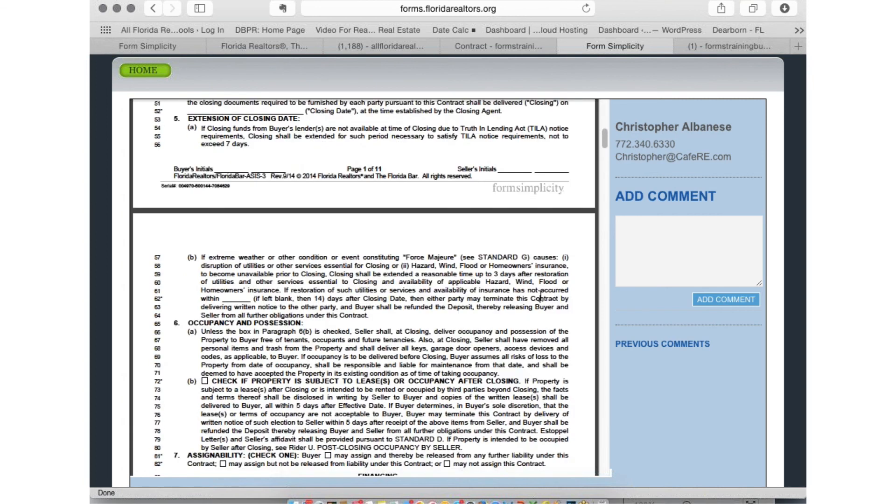
scroll(541, 296, "up", 8)
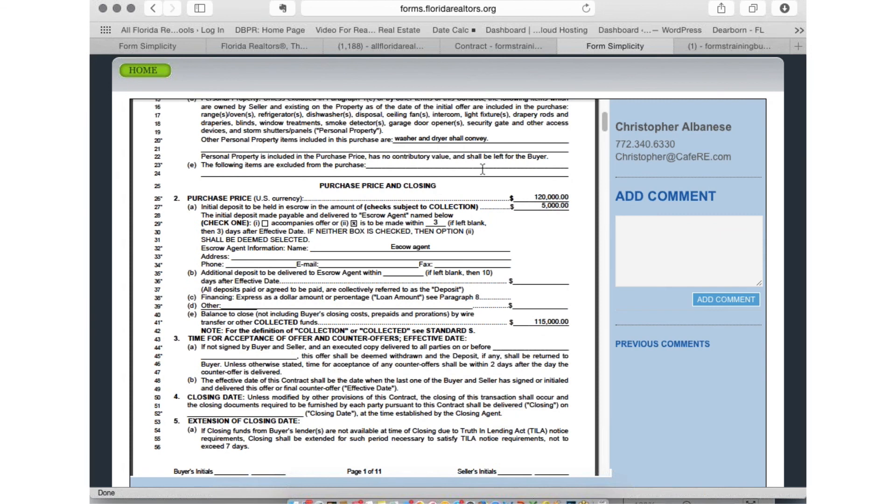
- Return to the Test 2 Today transaction and open its AS IS Residential Contract for editing
left_click(161, 44)
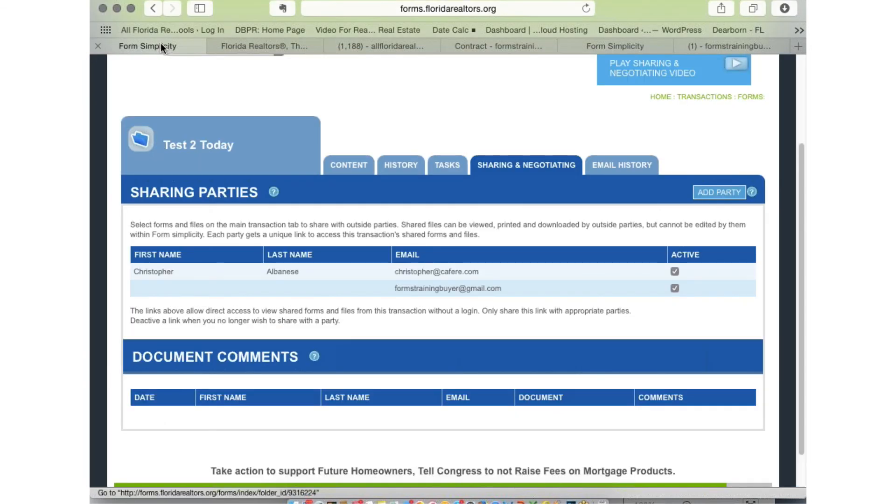
left_click(206, 142)
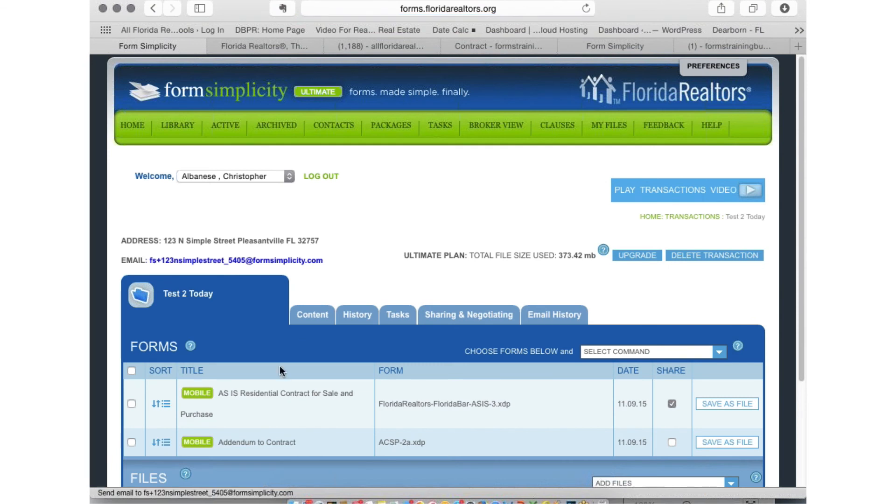
left_click(255, 395)
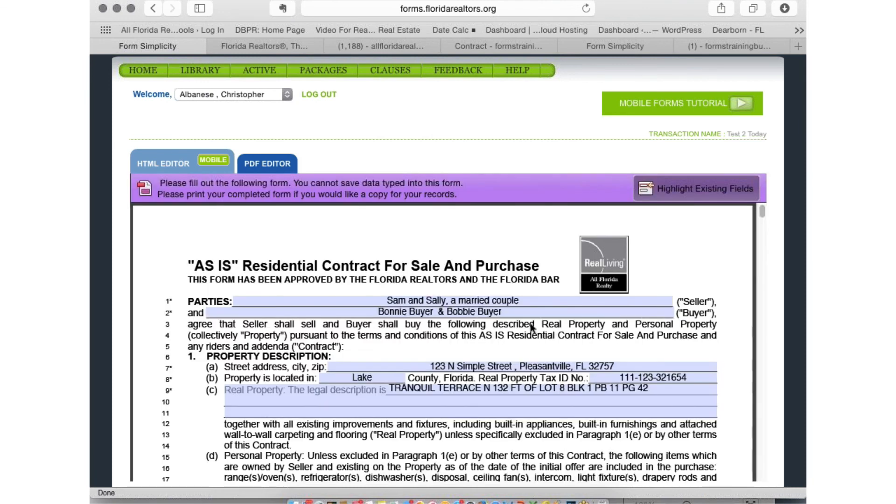
- Set the contract's purchase price to 125,000.00 and the balance to close to 120,000.00
scroll(581, 347, "down", 1)
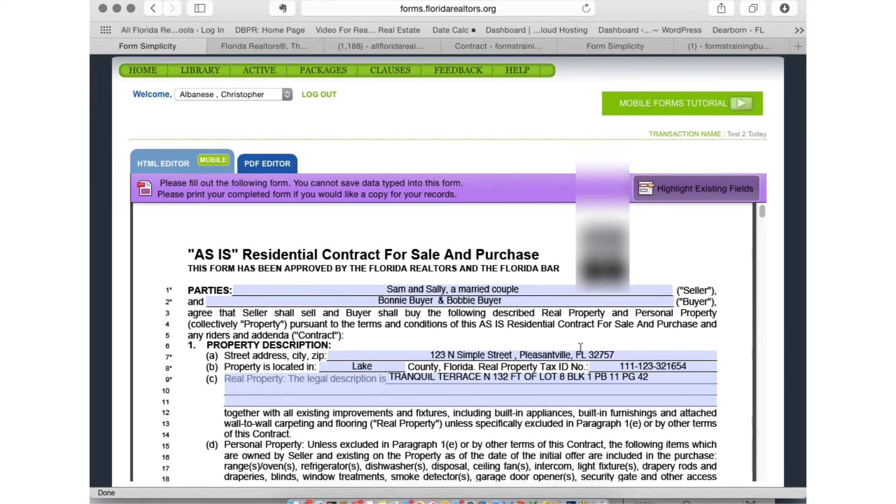
scroll(580, 347, "down", 10)
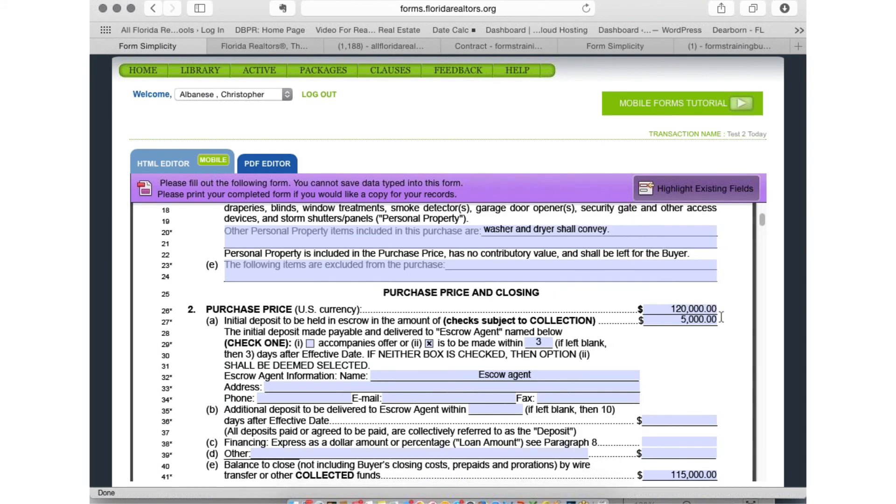
left_click(686, 309)
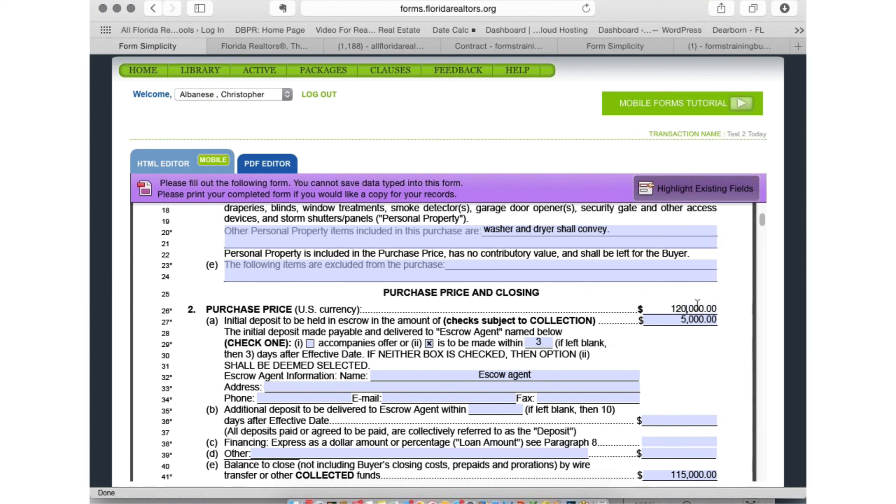
key("BackSpace")
type("5")
left_click(685, 475)
key("BackSpace")
key("BackSpace")
type("20")
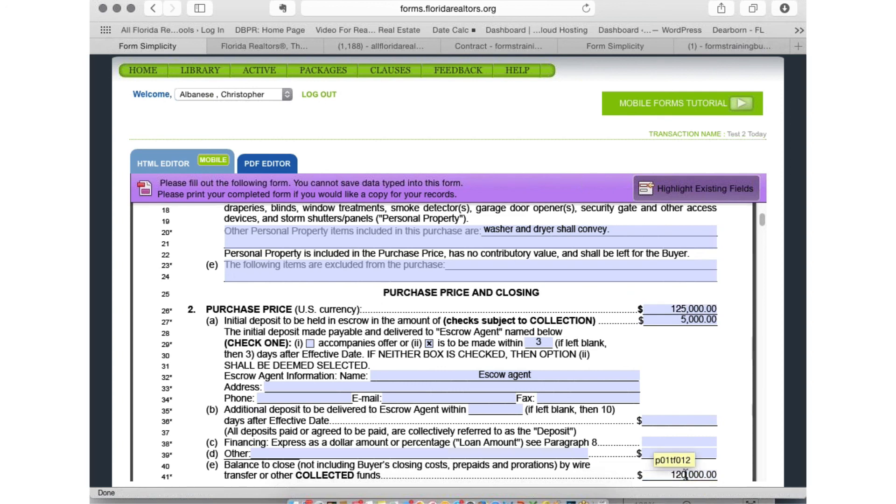
- Save the revised AS IS contract while keeping it open in the editor
scroll(685, 475, "down", 5)
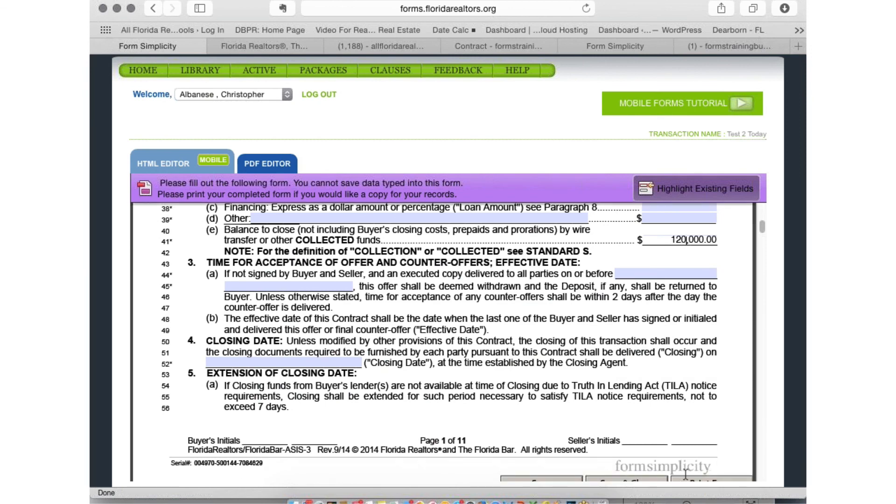
scroll(685, 475, "down", 2)
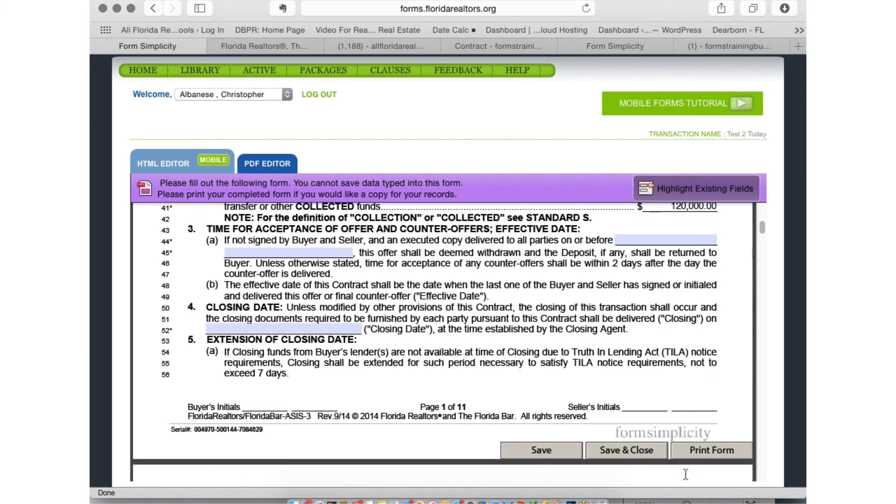
left_click(551, 452)
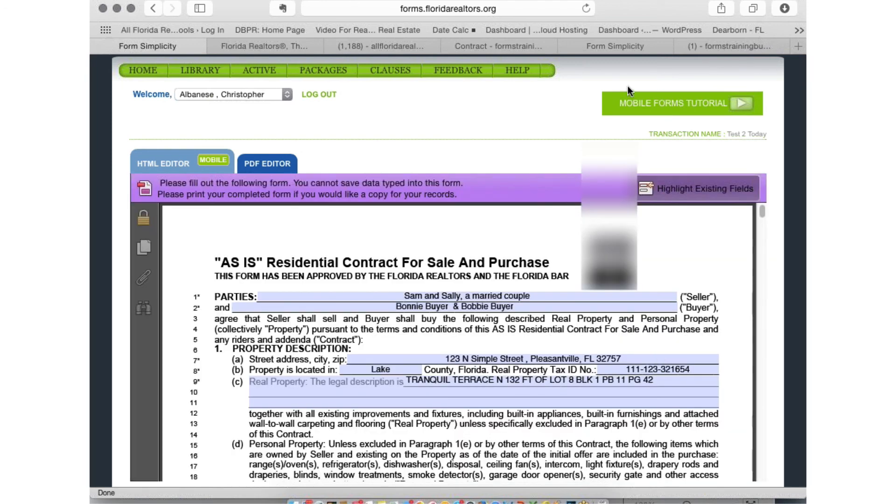
- Reload the buyer's shared view of the contract, resending the form, and check the purchase price and balance to close
left_click(614, 45)
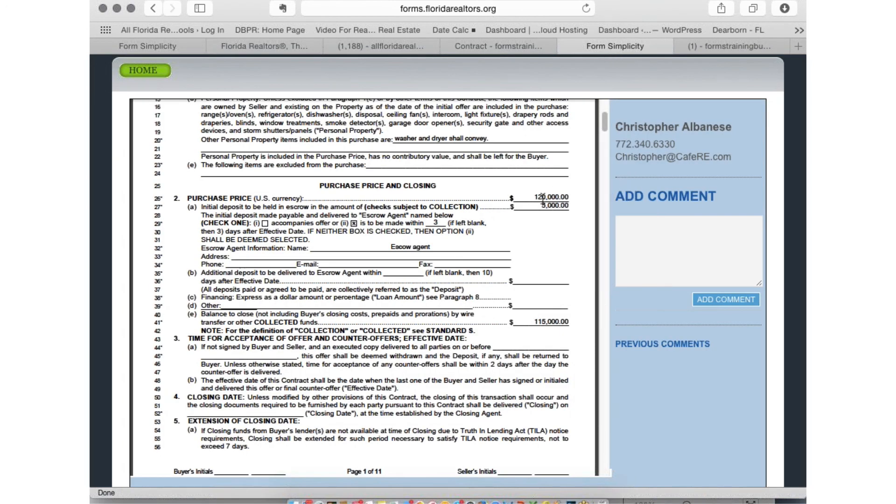
left_click(586, 9)
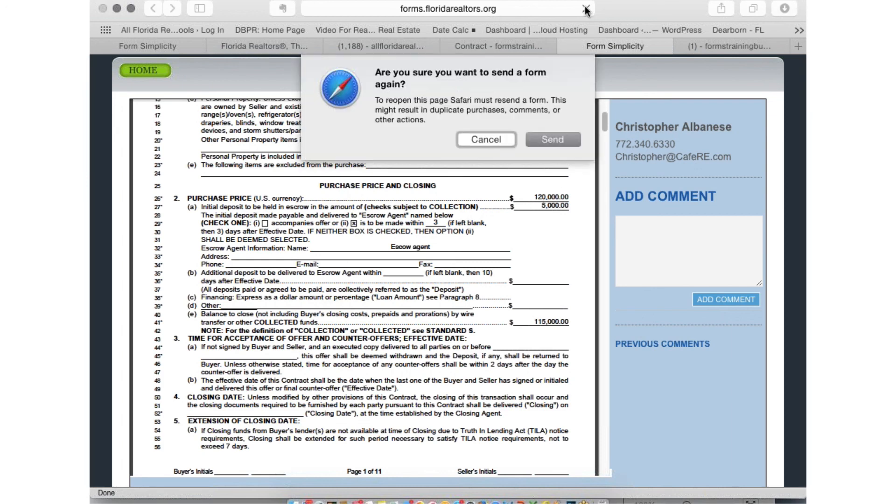
left_click(557, 138)
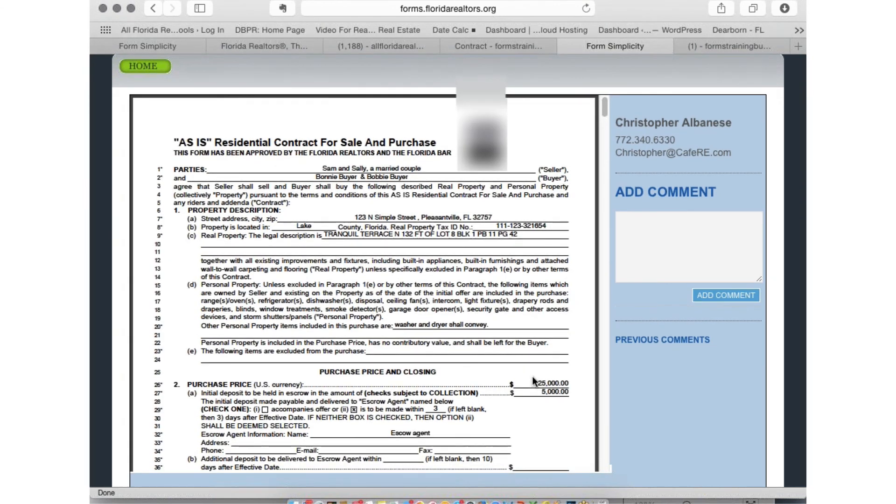
scroll(532, 376, "down", 2)
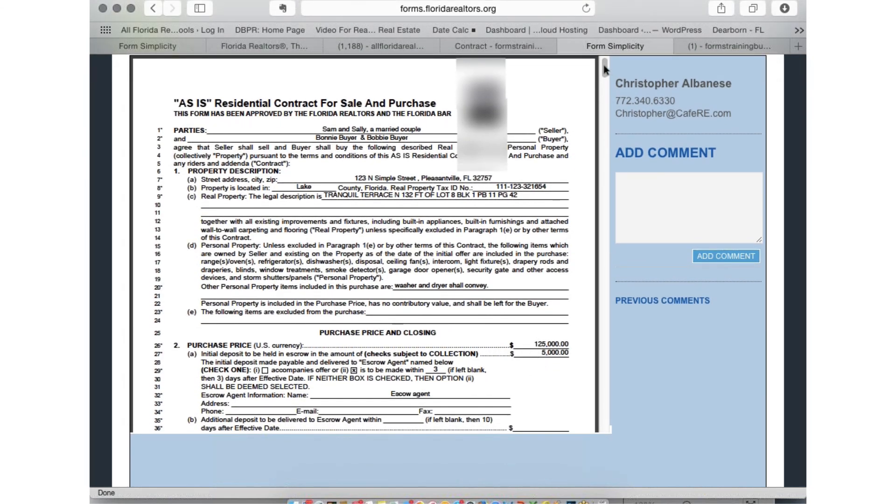
scroll(603, 80, "down", 6)
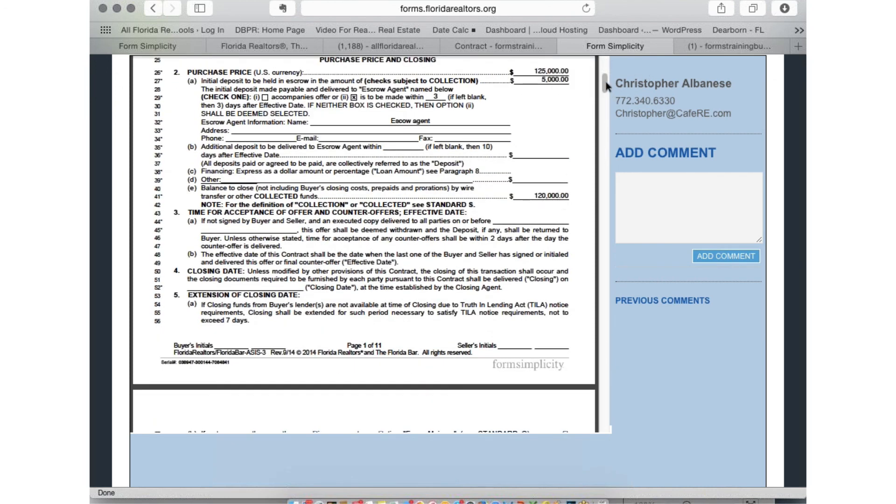
left_click_drag(606, 83, 606, 59)
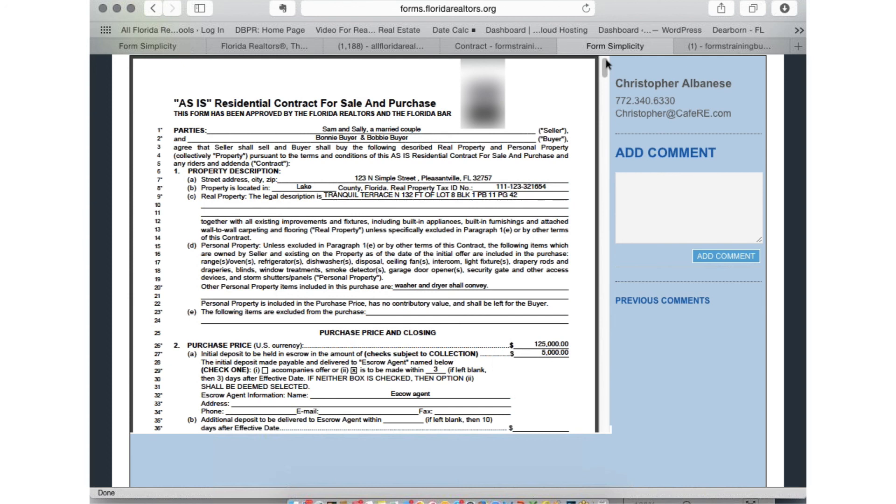
- Activate the comment box in the buyer's shared view and try to edit the purchase price there
left_click(657, 195)
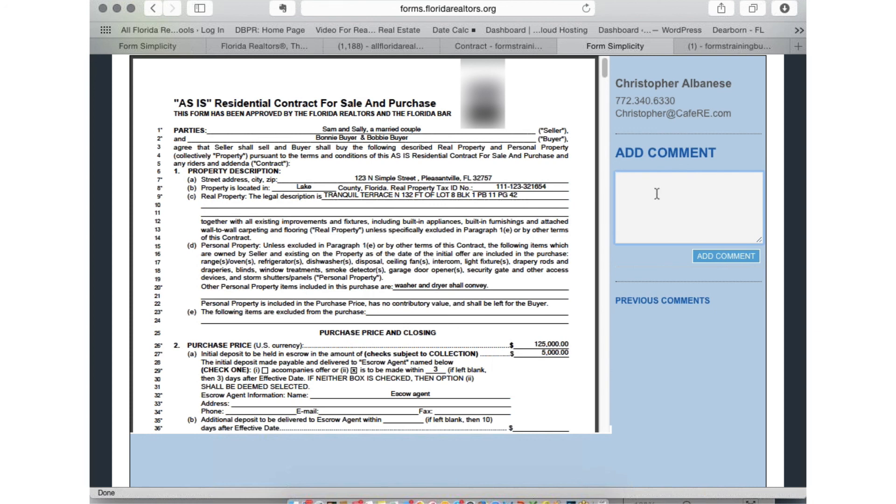
left_click(555, 348)
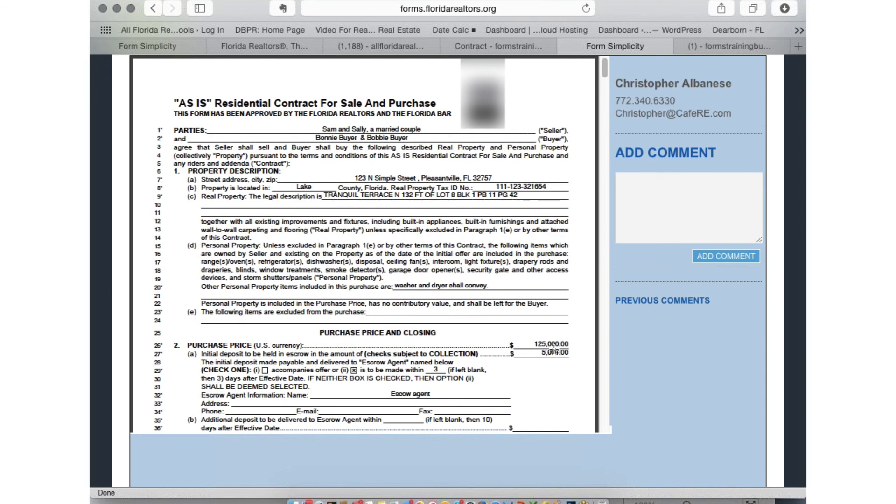
double_click(552, 348)
left_click(547, 337)
- Return to the agent's contract editor, then save and close the AS IS contract
left_click(165, 47)
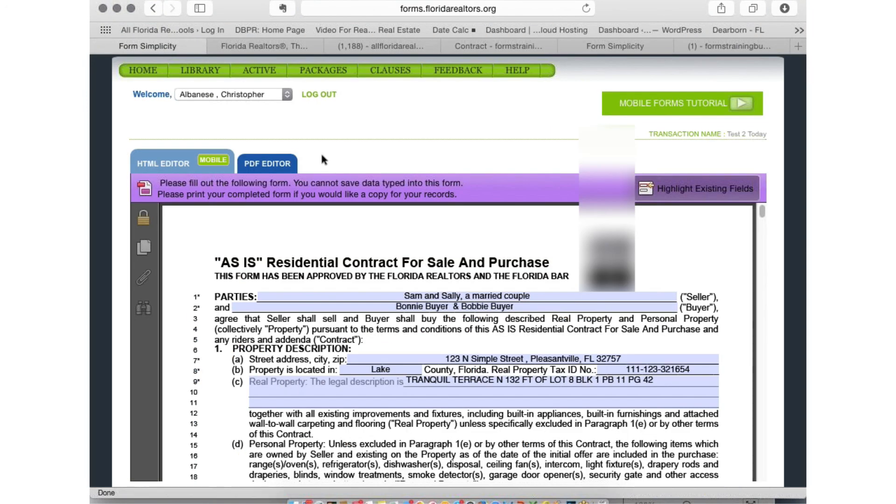
scroll(380, 204, "down", 10)
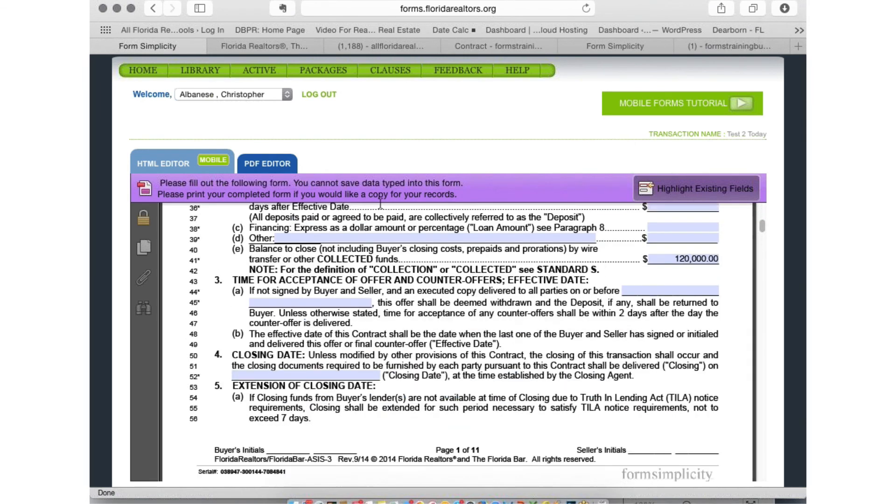
scroll(380, 204, "down", 5)
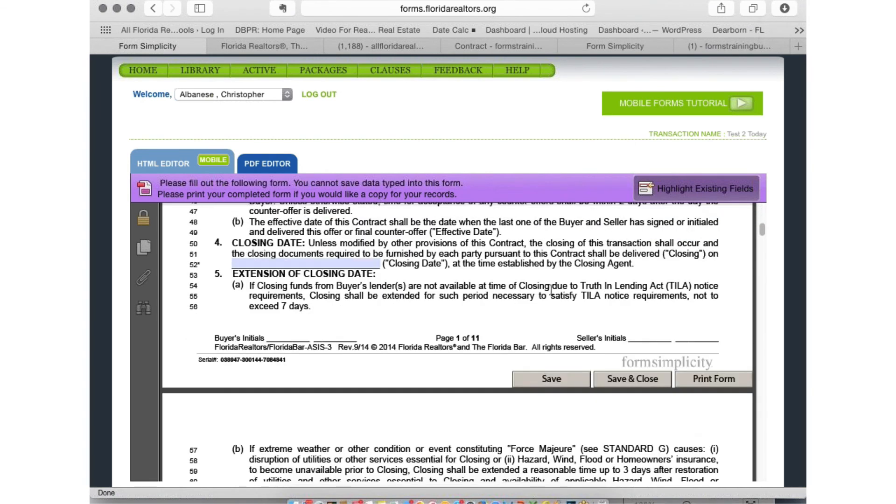
left_click(634, 379)
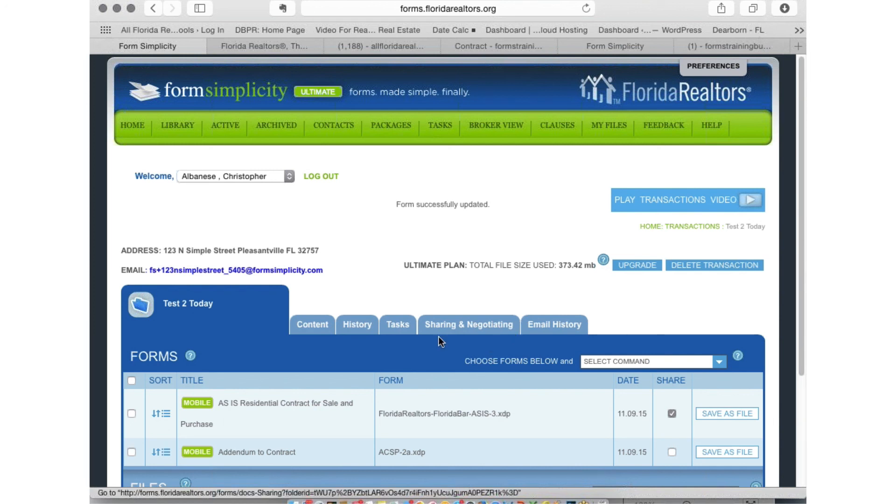
- Review the transaction history of Test 2 Today and return to the transaction's list of forms and files
scroll(438, 337, "down", 1)
scroll(439, 337, "down", 5)
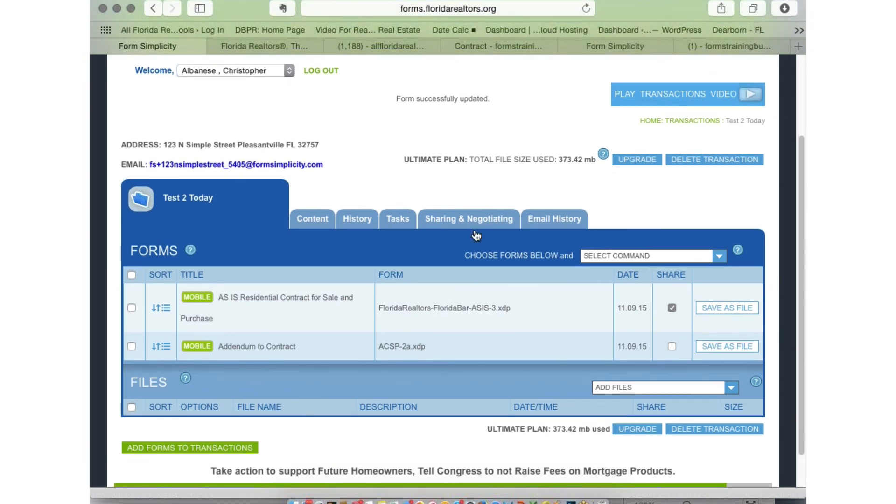
left_click(358, 220)
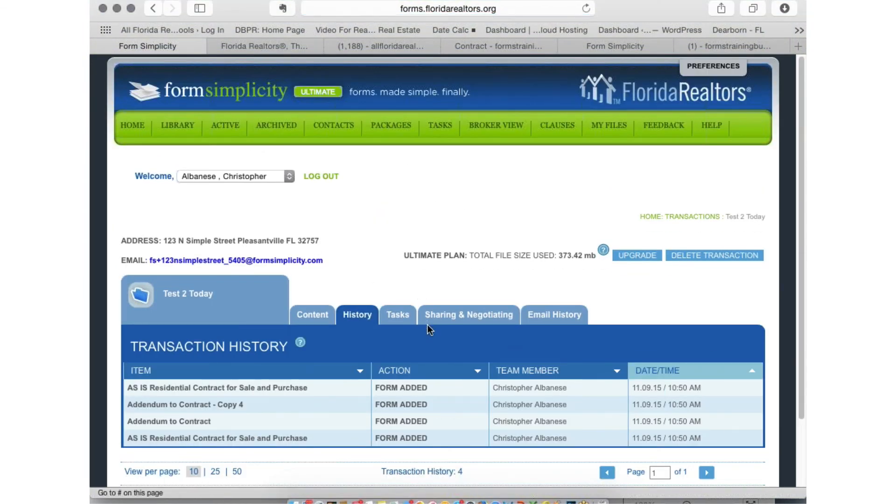
scroll(427, 325, "down", 3)
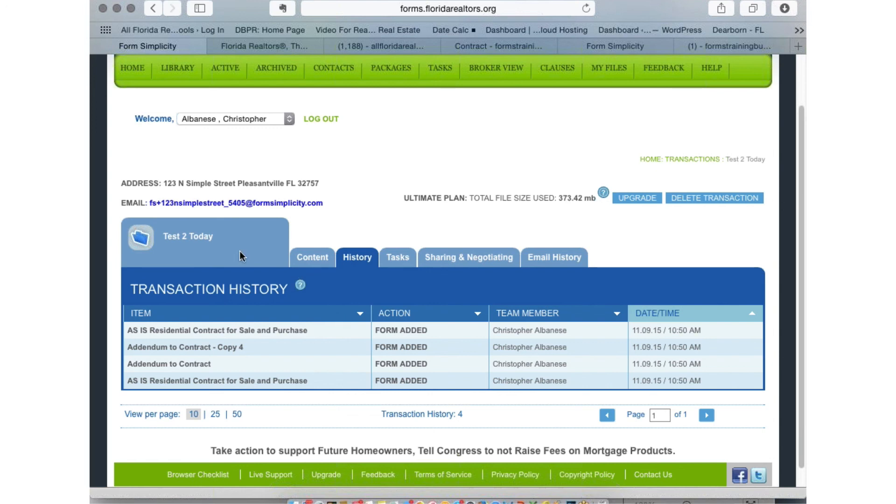
left_click(198, 238)
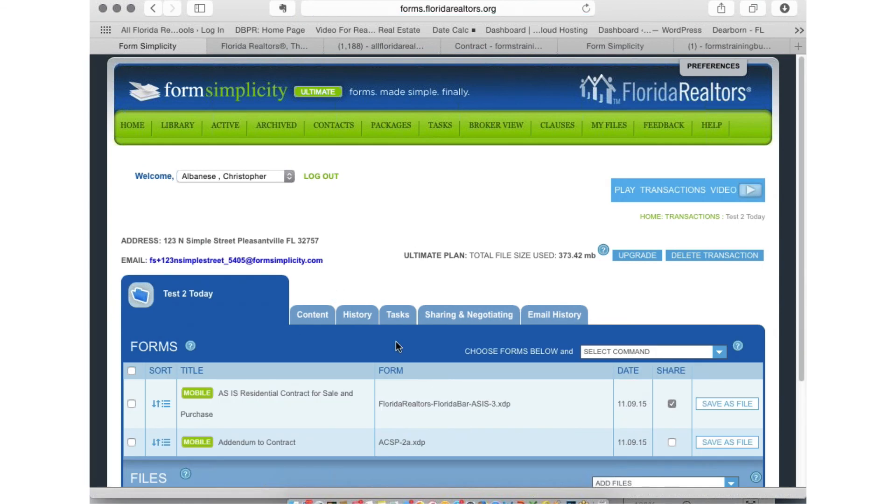
scroll(396, 345, "down", 2)
scroll(395, 344, "down", 5)
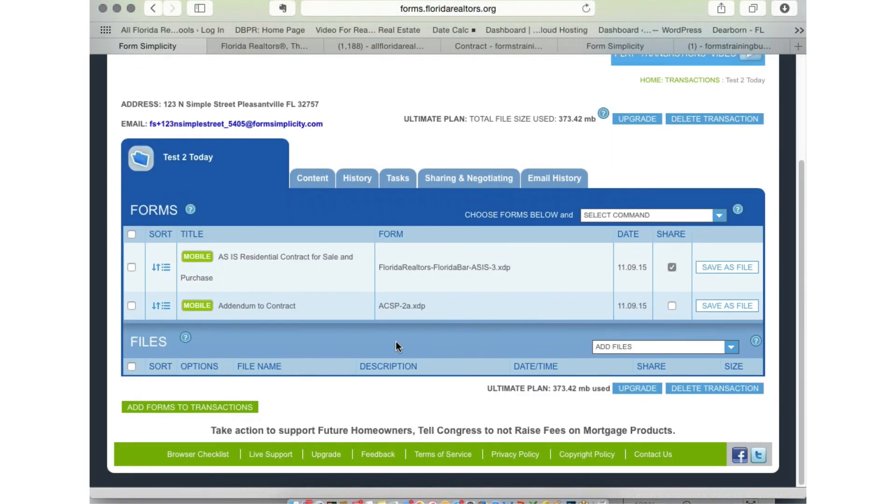